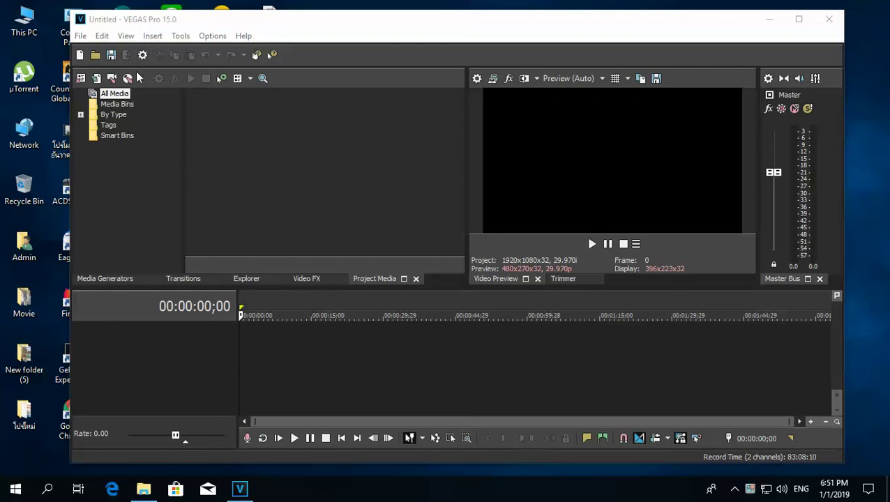
pyautogui.click(80, 36)
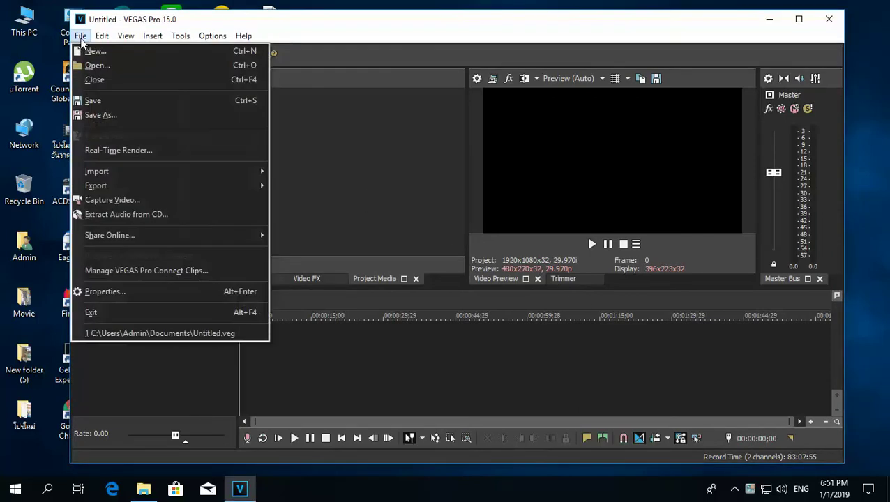
pyautogui.click(356, 143)
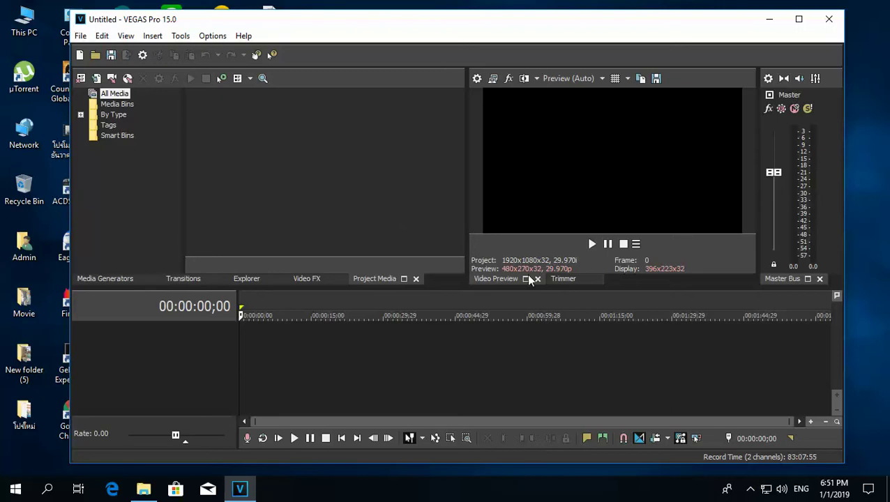
# Switch to Task Manager and examine the computer's CPU, memory, disk E:, disk C: and GPU performance details
pyautogui.rightClick(459, 496)
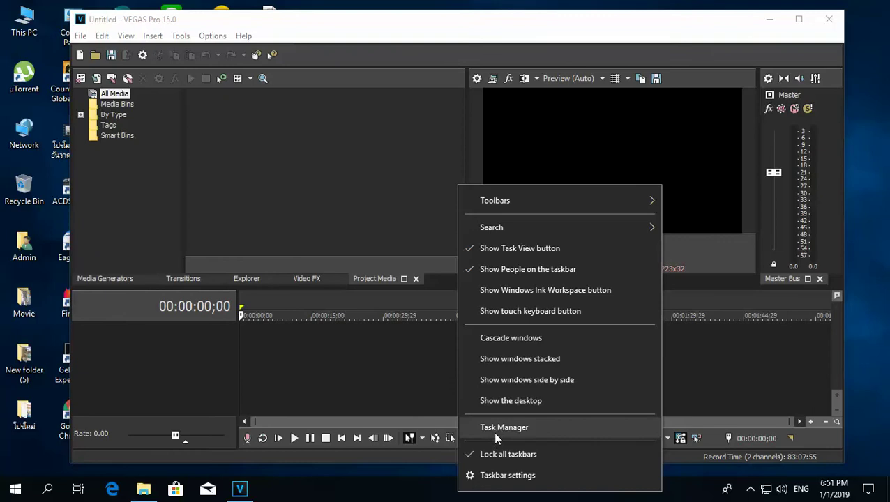
pyautogui.click(499, 429)
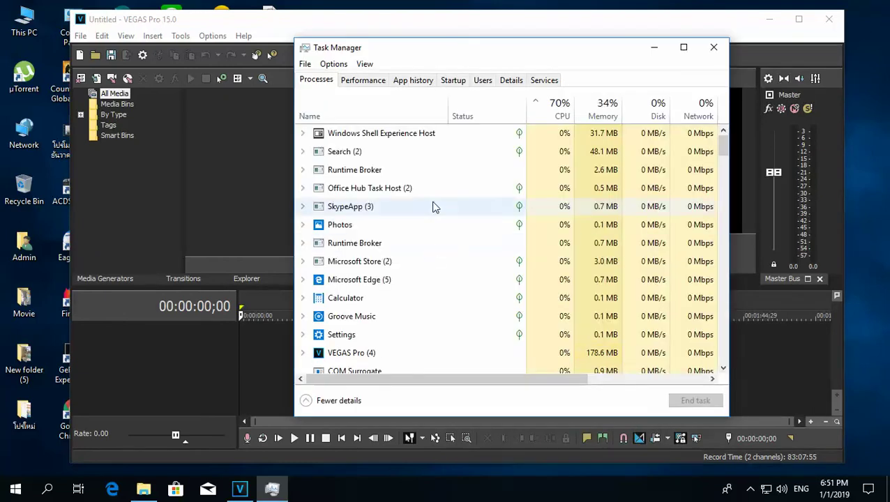
pyautogui.click(375, 81)
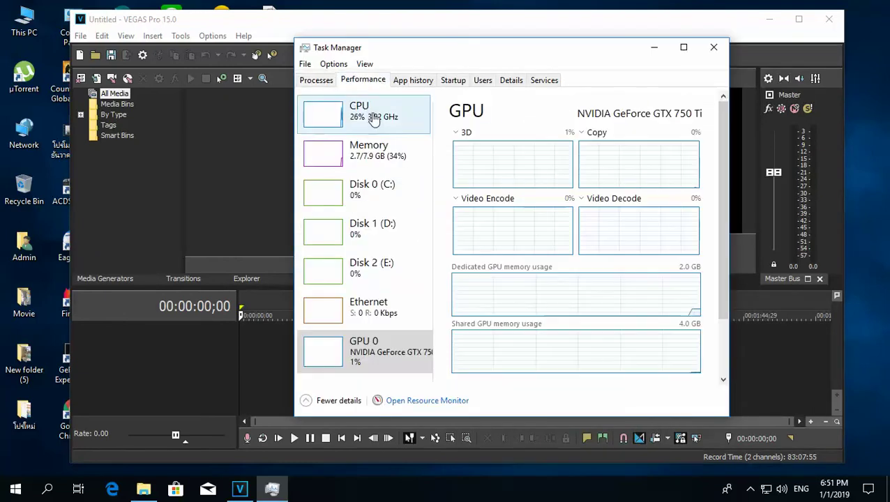
pyautogui.click(375, 119)
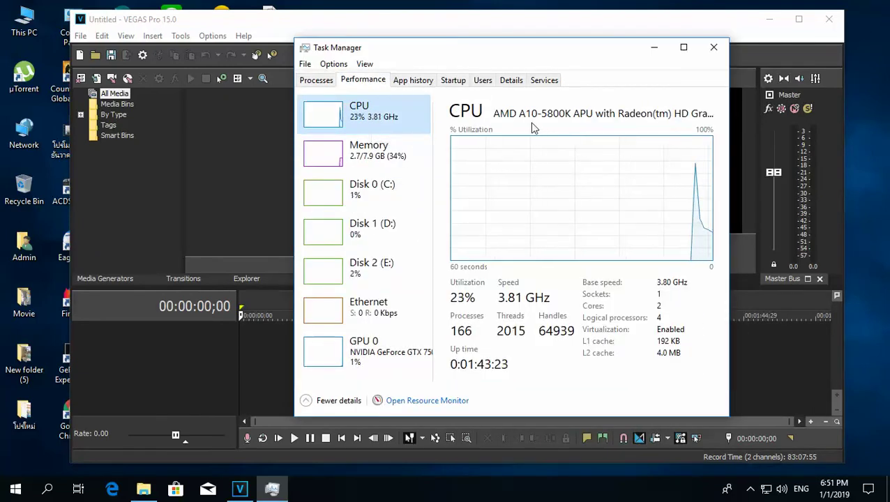
pyautogui.click(396, 166)
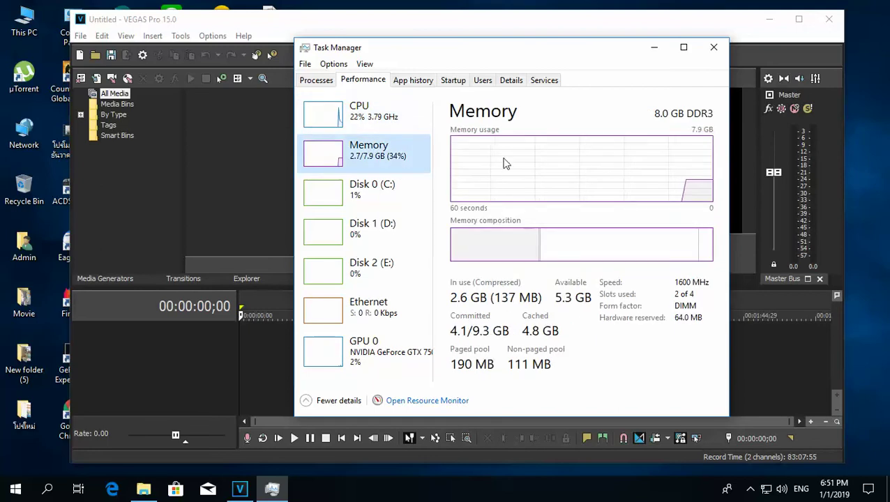
pyautogui.click(402, 276)
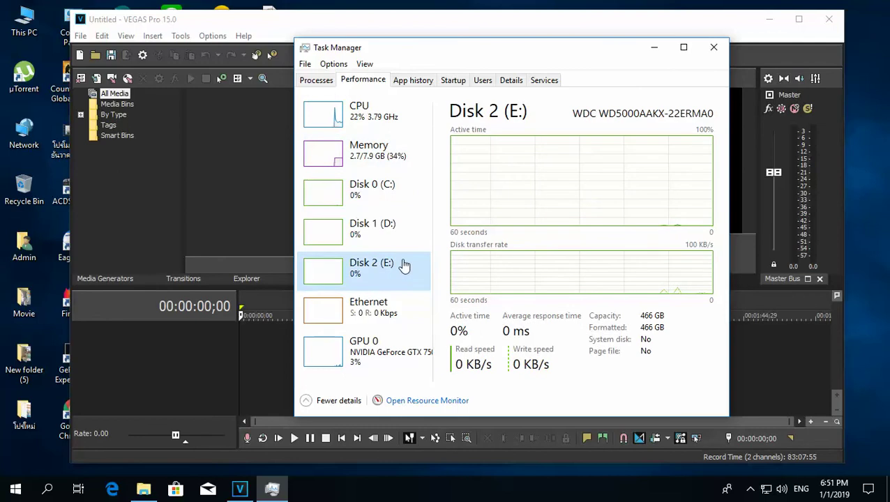
pyautogui.click(399, 194)
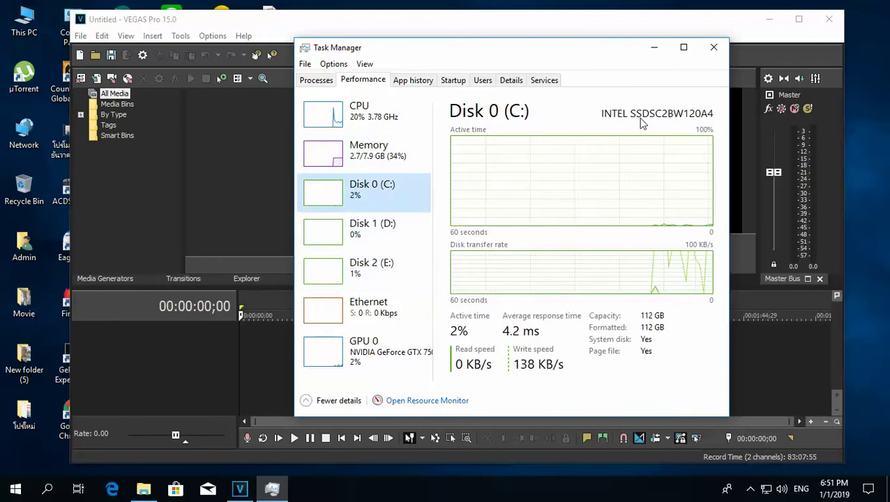
pyautogui.click(389, 350)
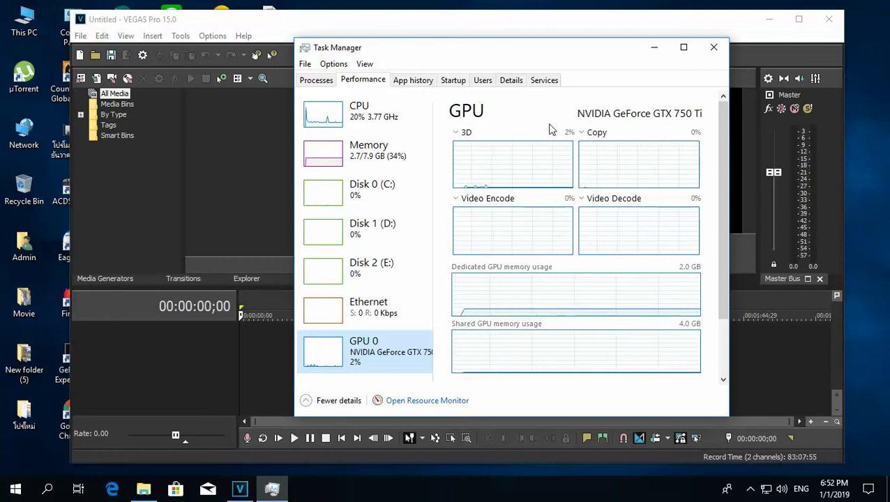
pyautogui.click(370, 130)
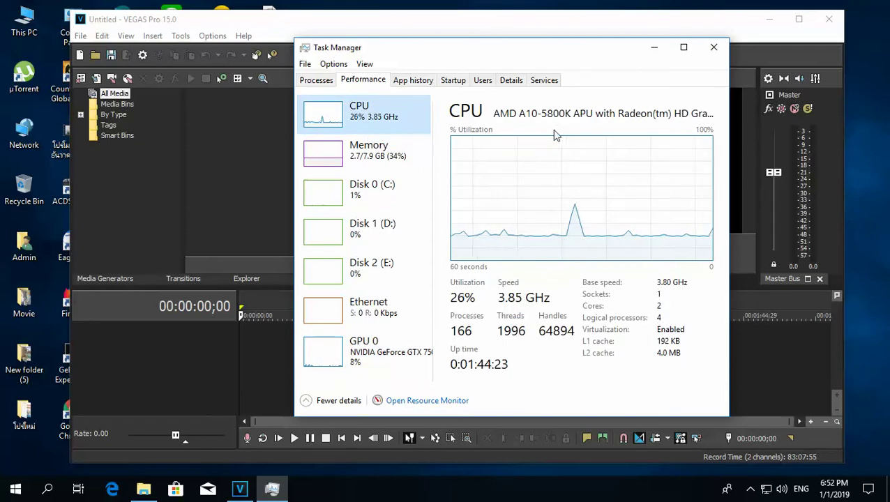
pyautogui.click(412, 170)
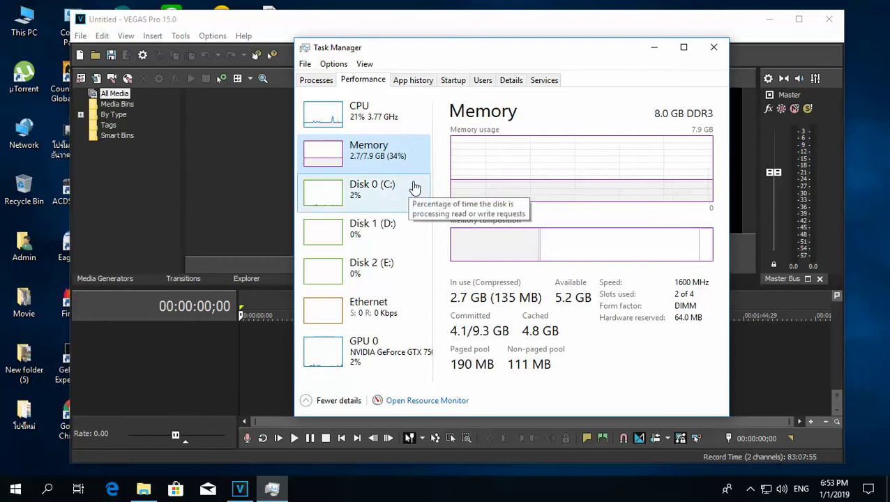
pyautogui.click(394, 345)
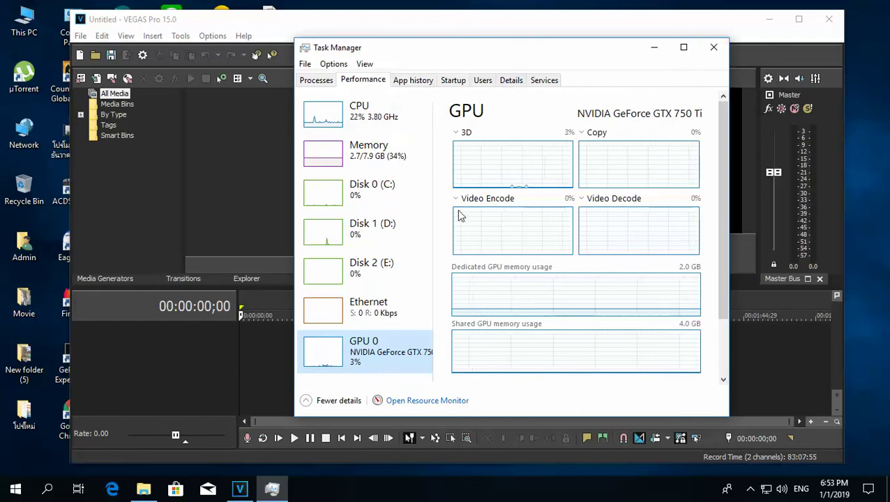
# Close Task Manager and VEGAS Pro, leaving only the desktop
pyautogui.click(713, 47)
pyautogui.click(829, 20)
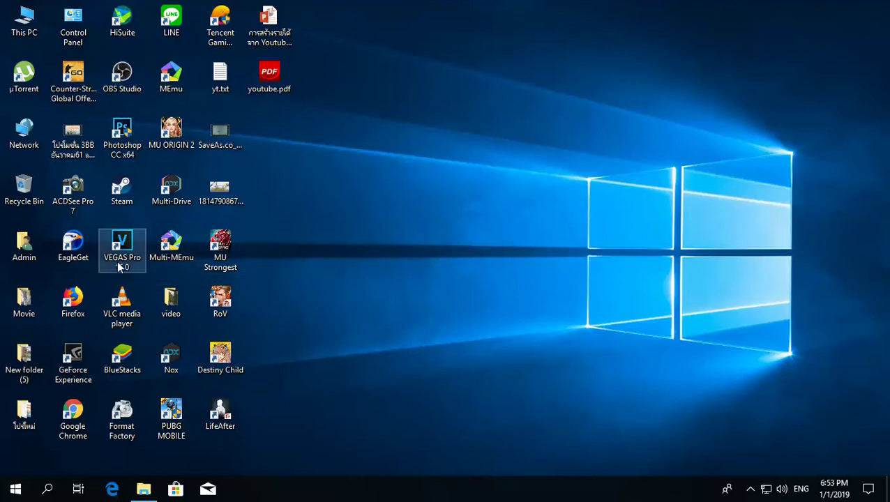
# Locate VEGAS Pro 15.0 in the VEGAS folder of the Windows installed apps list
pyautogui.click(21, 488)
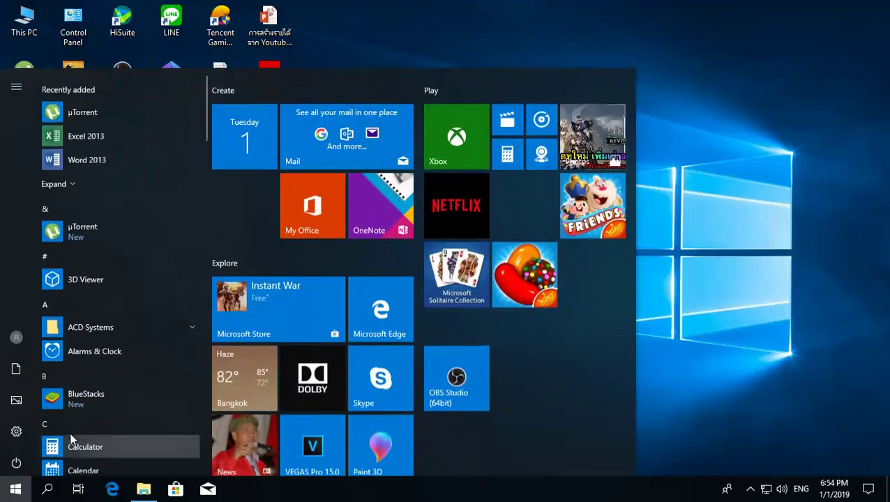
pyautogui.click(429, 59)
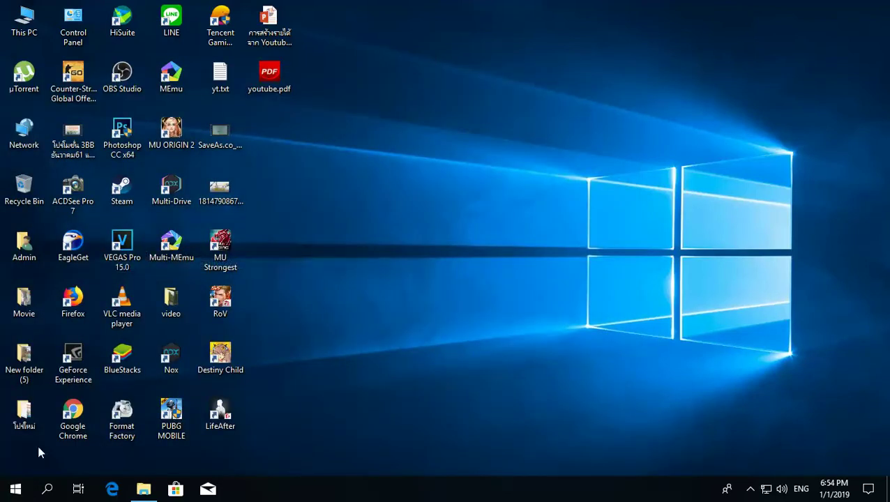
pyautogui.click(15, 488)
pyautogui.scroll(-10, 152, 284)
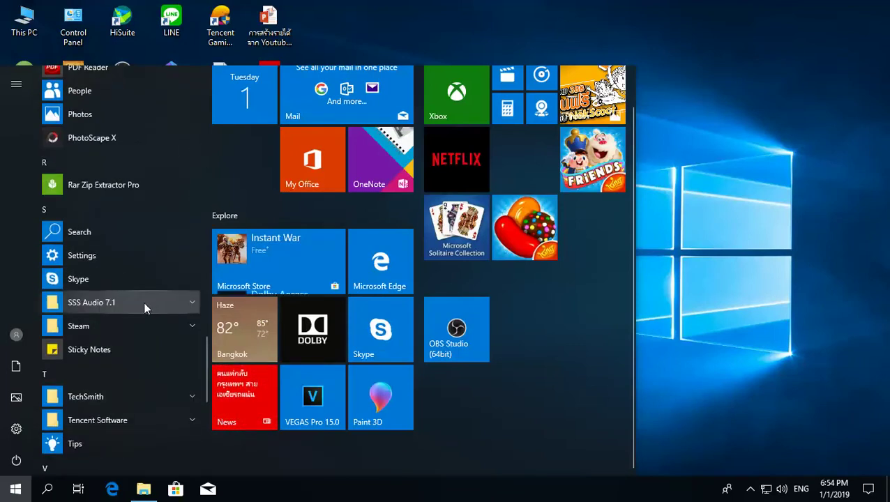
pyautogui.scroll(-6, 143, 305)
pyautogui.scroll(2, 143, 306)
pyautogui.scroll(4, 143, 305)
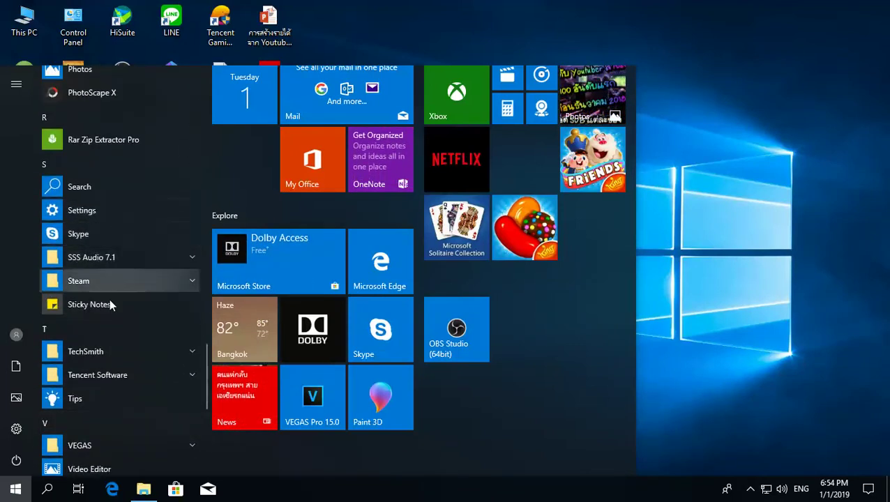
pyautogui.scroll(-3, 108, 303)
pyautogui.click(83, 261)
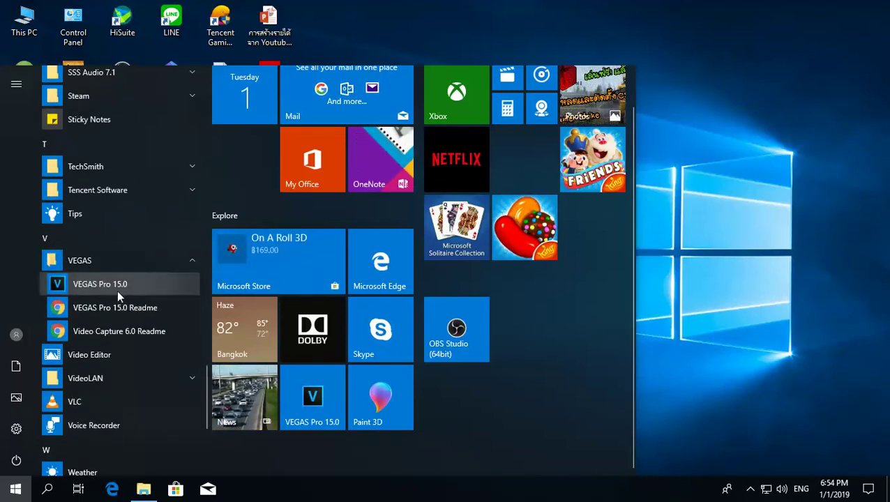
pyautogui.click(754, 121)
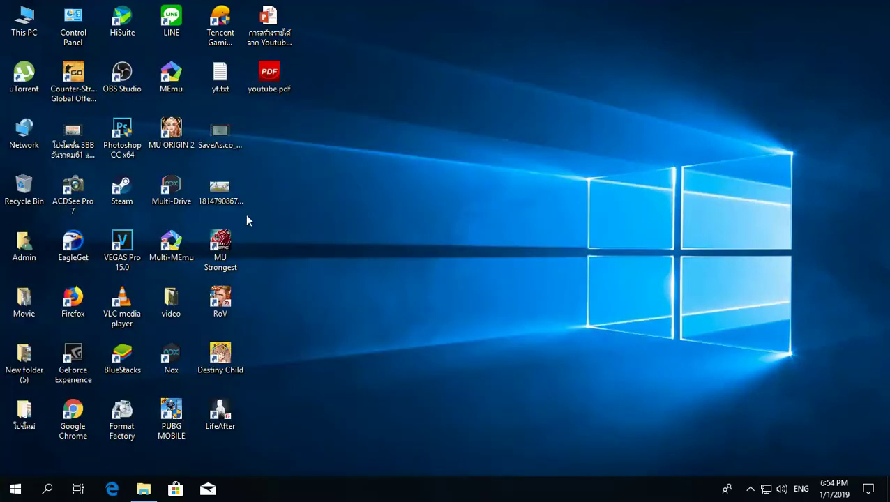
# Launch VEGAS Pro 15.0 from the desktop and open the desktop's Movie folder in front of it
pyautogui.doubleClick(122, 246)
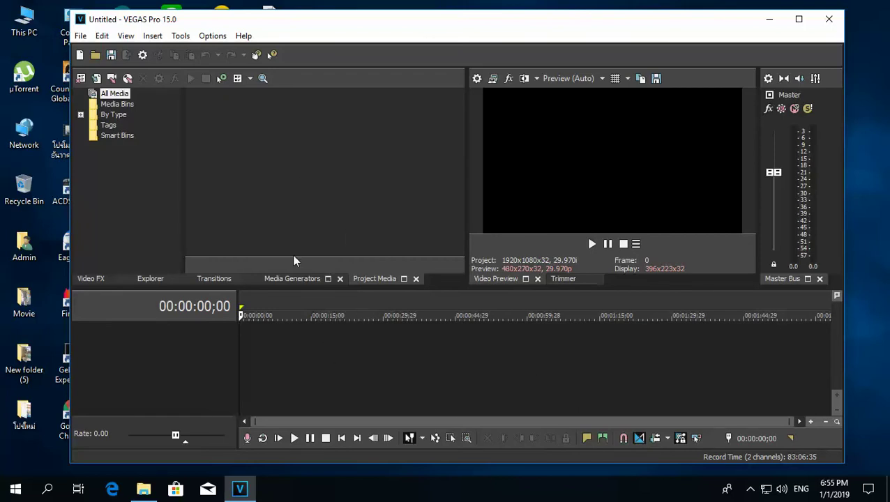
pyautogui.click(17, 314)
pyautogui.doubleClick(17, 314)
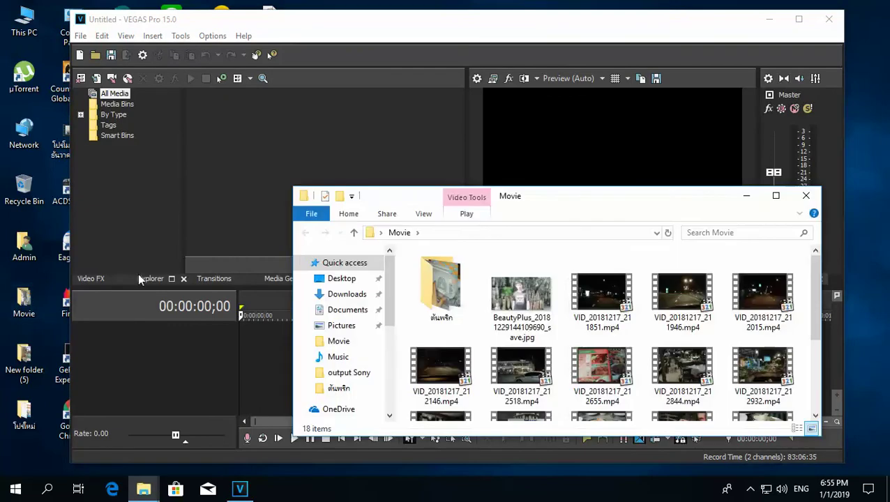
pyautogui.moveTo(567, 201); pyautogui.dragTo(565, 125)
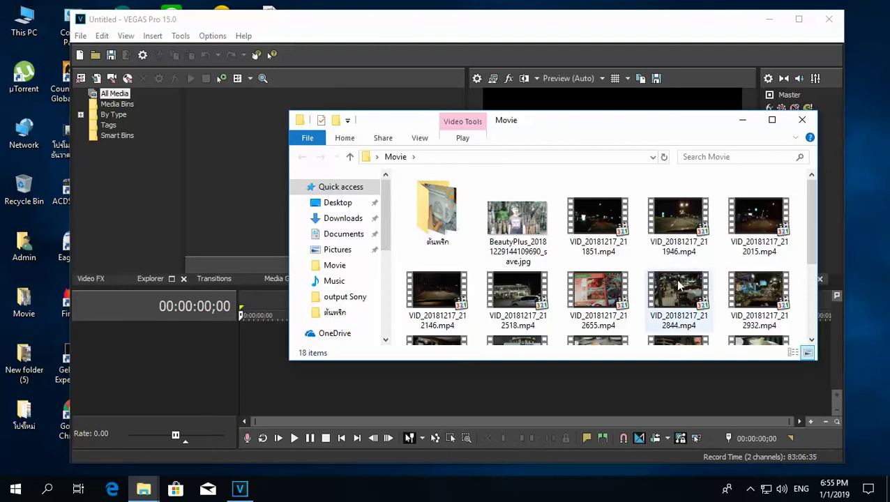
# Open the ต้นพริก subfolder of Movie and place its window clear of the VEGAS project media area
pyautogui.scroll(-1, 683, 286)
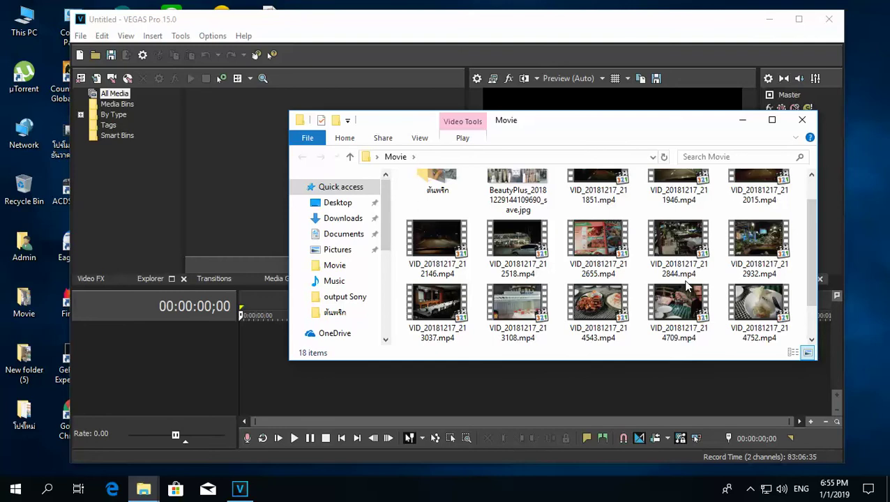
pyautogui.scroll(1, 670, 279)
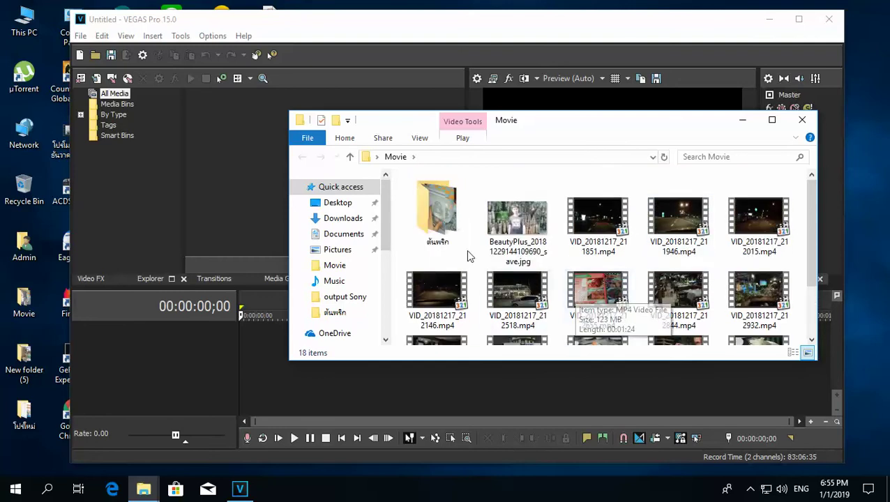
pyautogui.doubleClick(455, 230)
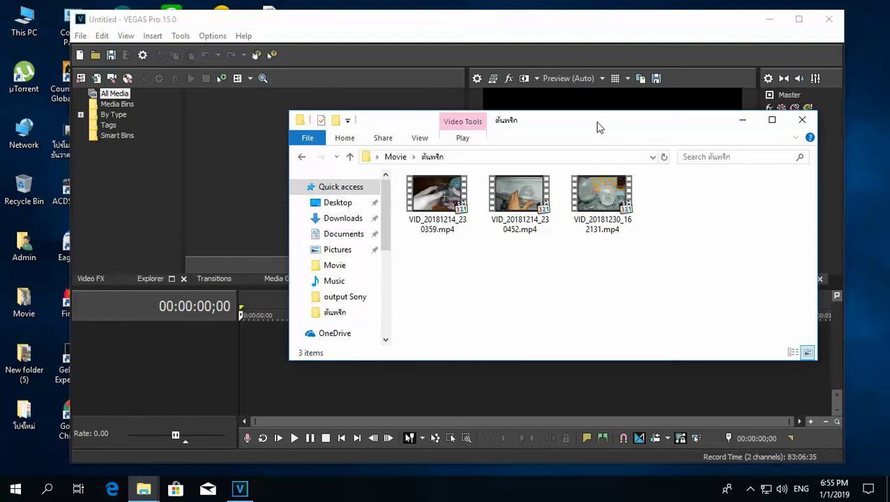
pyautogui.moveTo(595, 127); pyautogui.dragTo(601, 129)
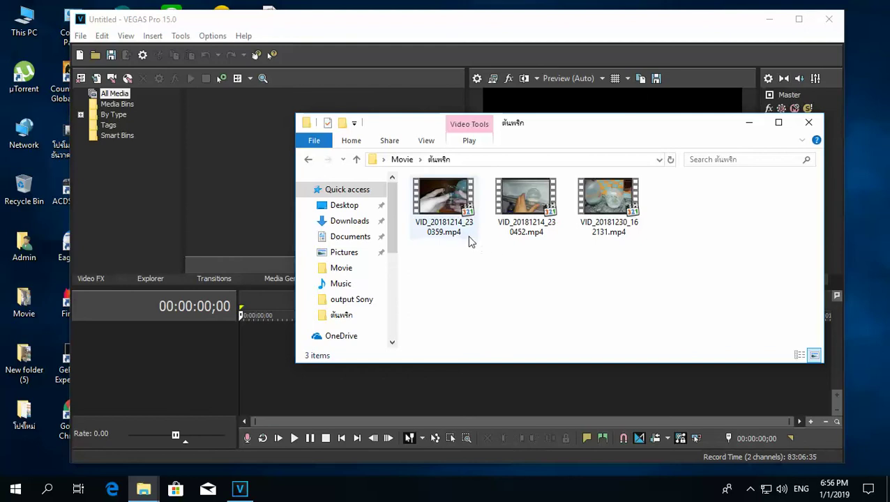
pyautogui.moveTo(555, 129); pyautogui.dragTo(600, 129)
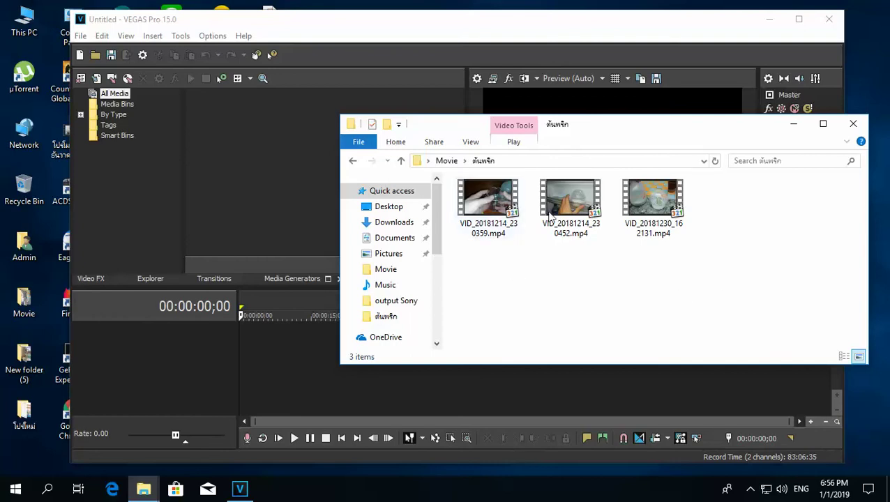
# Import VID_20181214_230359.mp4, VID_20181230_162131.mp4 and VID_20181214_230452.mp4 into the project media, and minimize the folder window
pyautogui.click(477, 213)
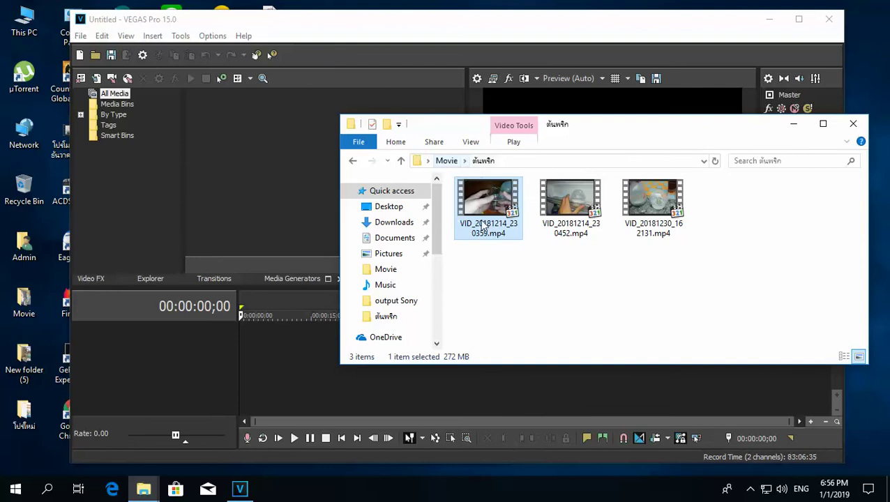
pyautogui.moveTo(484, 219); pyautogui.dragTo(253, 201)
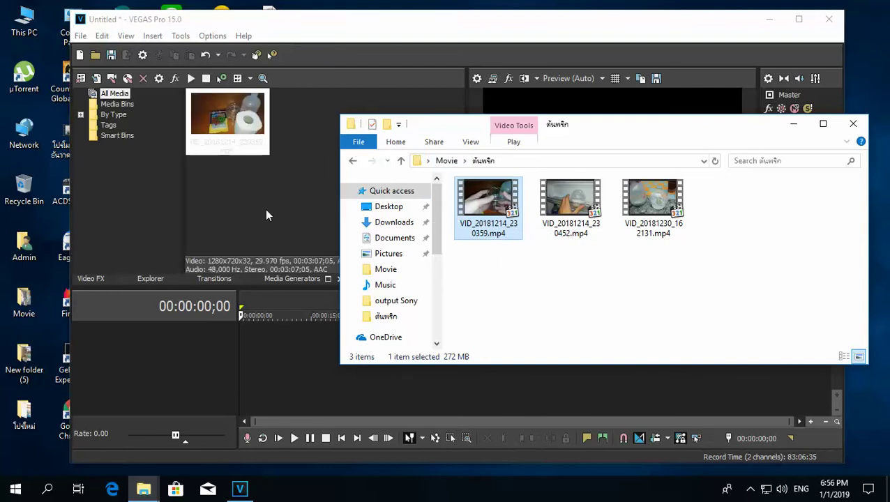
pyautogui.moveTo(601, 138); pyautogui.dragTo(638, 137)
pyautogui.moveTo(691, 206); pyautogui.dragTo(295, 194)
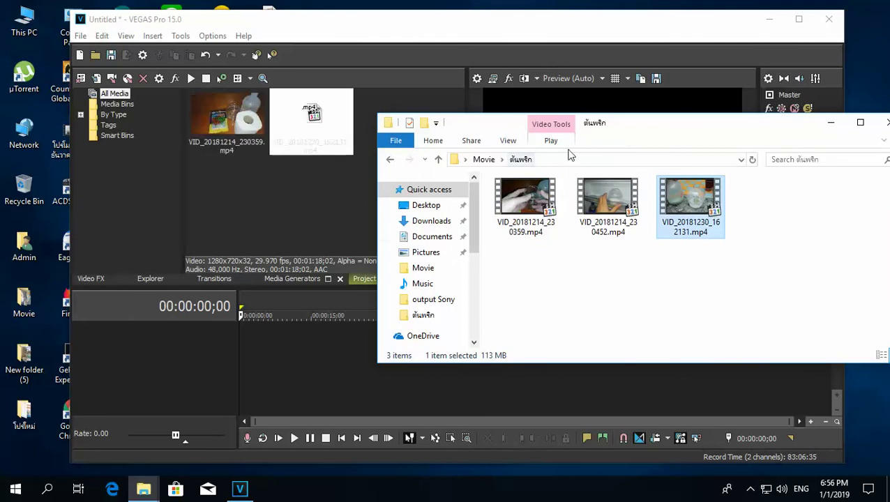
pyautogui.moveTo(631, 203); pyautogui.dragTo(321, 204)
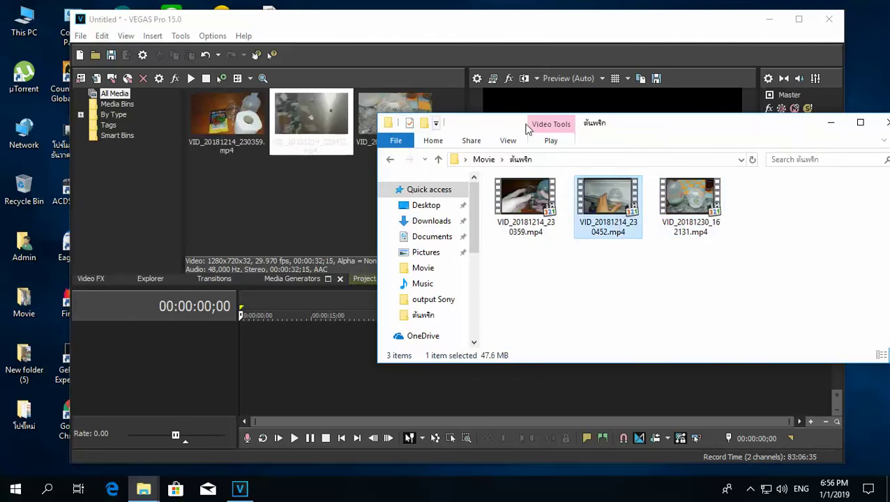
pyautogui.moveTo(633, 131); pyautogui.dragTo(519, 176)
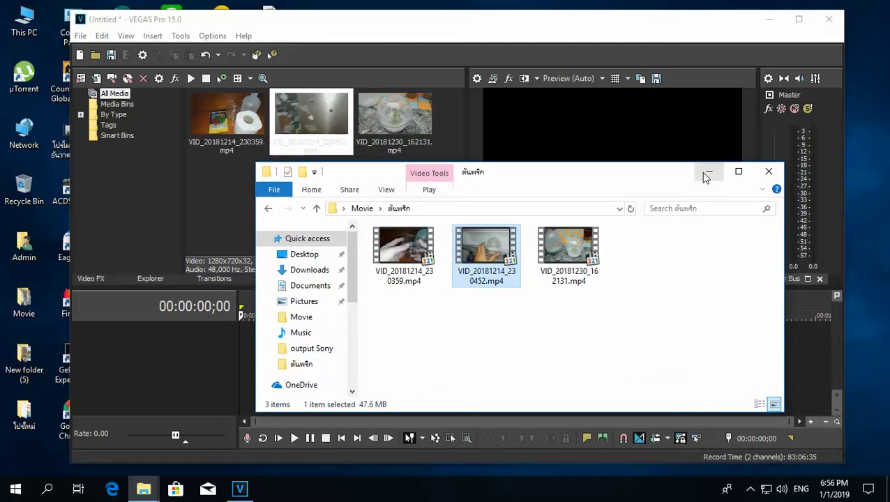
pyautogui.click(704, 172)
pyautogui.moveTo(314, 116); pyautogui.dragTo(417, 184)
pyautogui.click(417, 185)
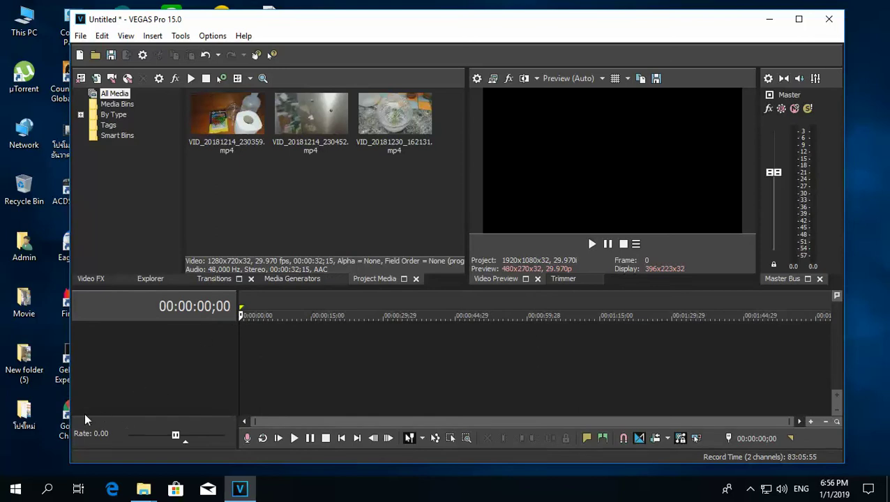
# Switch to Google Chrome and open YouTube from the Google apps on the new tab page
pyautogui.doubleClick(63, 422)
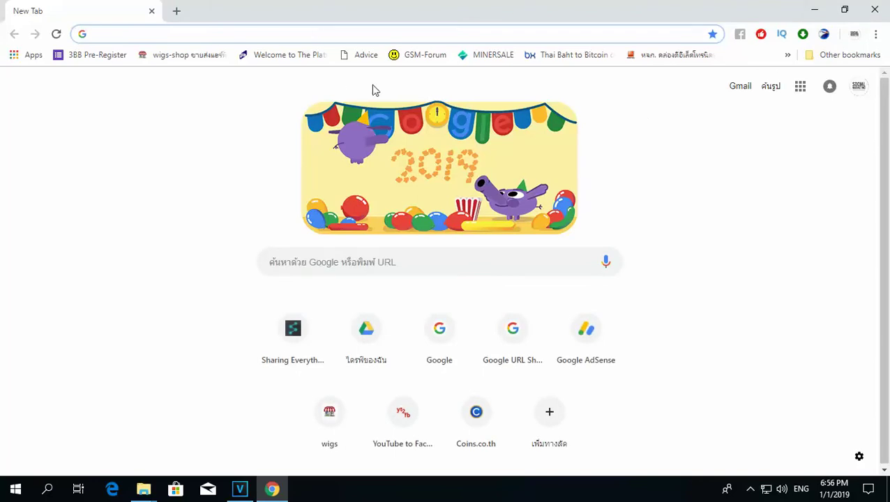
pyautogui.click(797, 92)
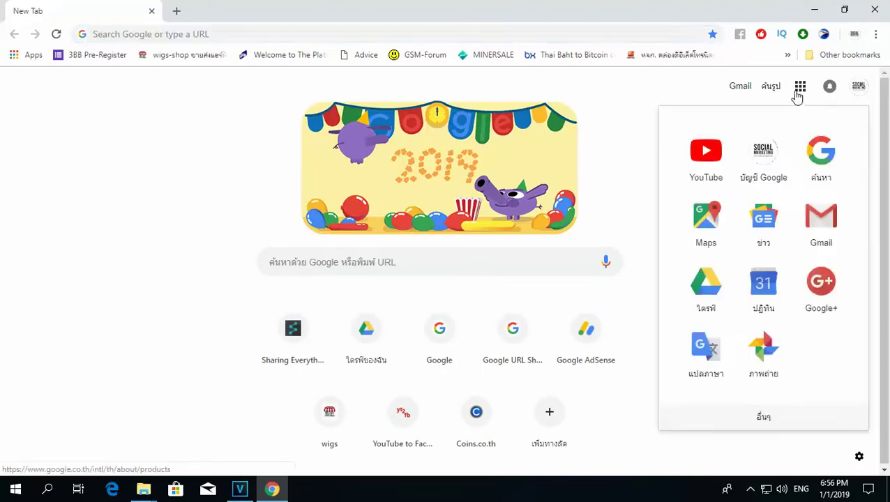
pyautogui.click(704, 172)
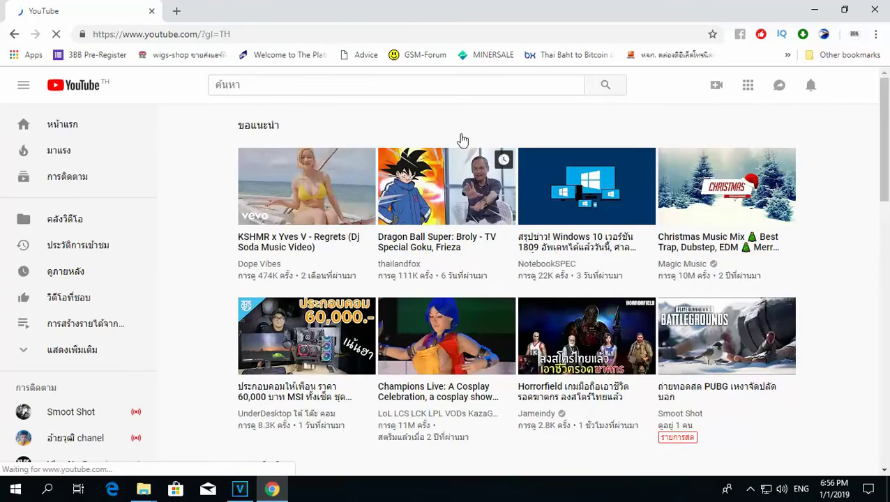
# Search YouTube for ericarchive and open the EricArchive channel
pyautogui.click(431, 87)
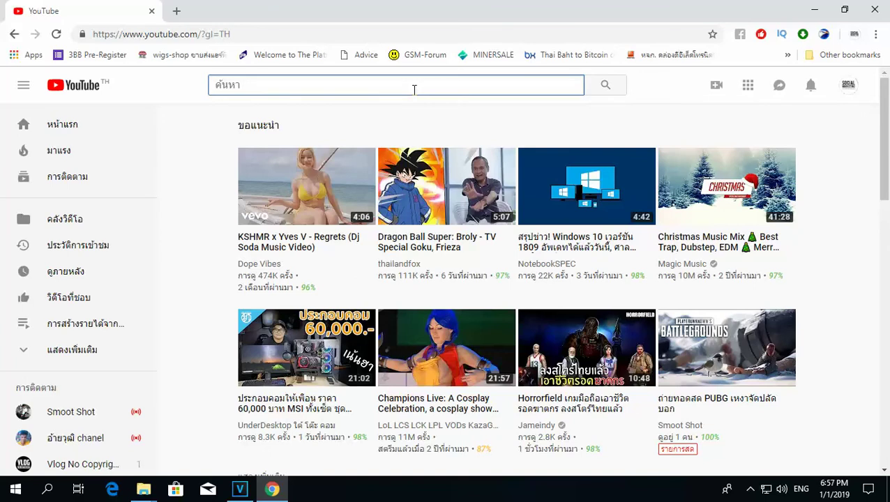
pyautogui.write('e')
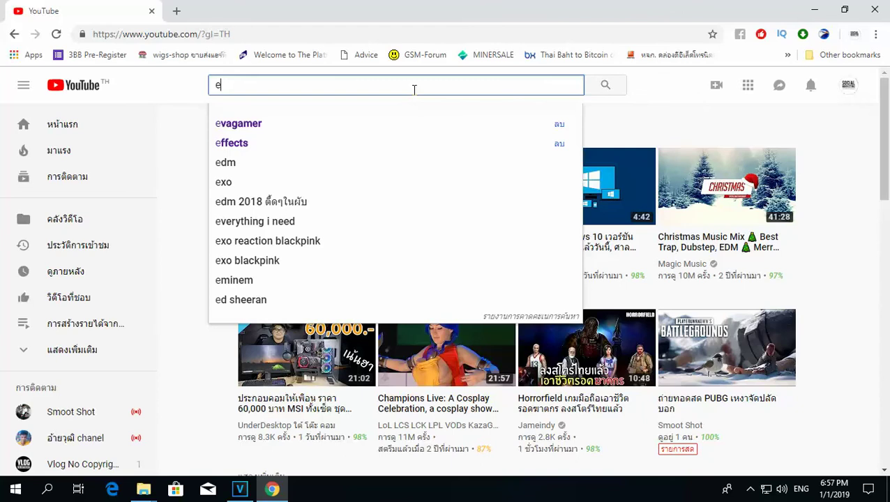
pyautogui.write('ric')
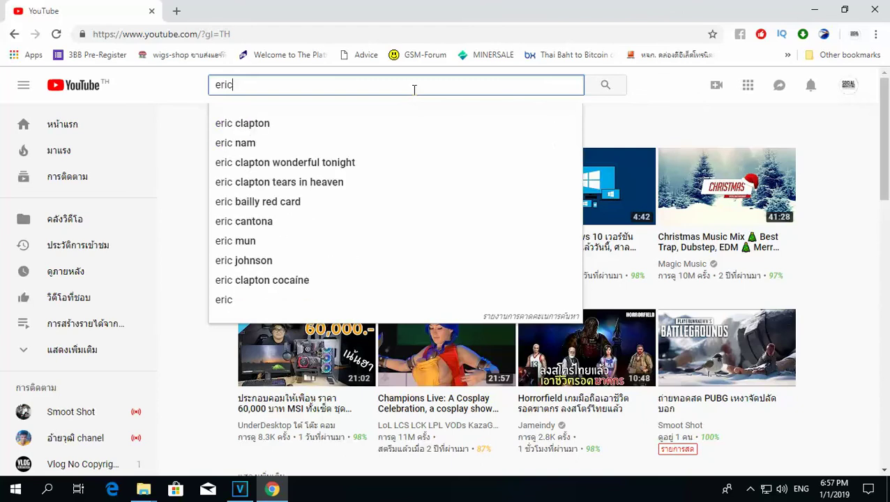
pyautogui.write('archive')
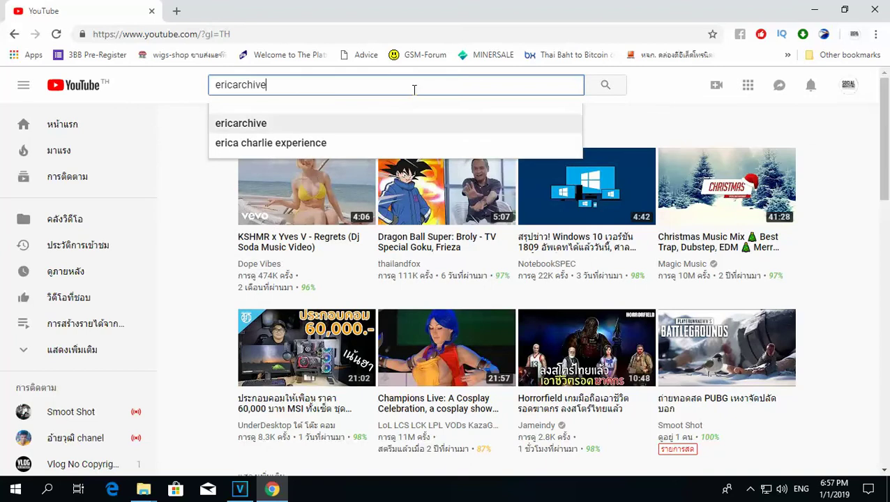
pyautogui.press('Return')
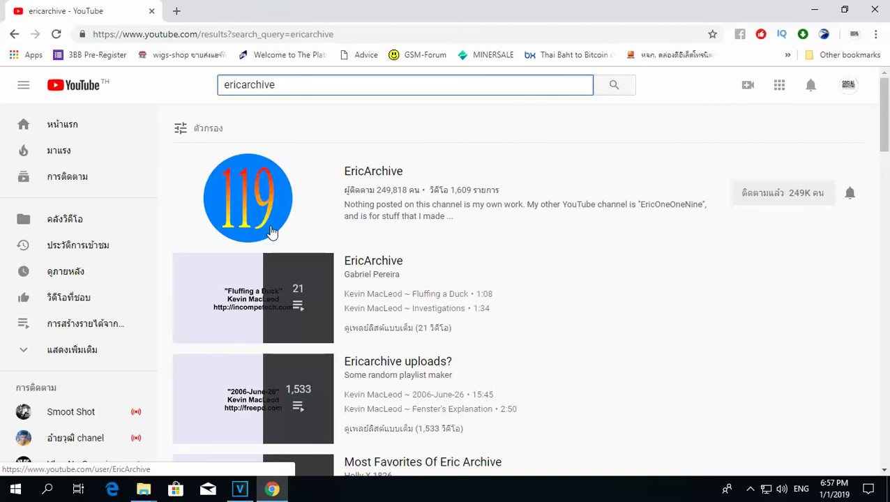
pyautogui.click(391, 176)
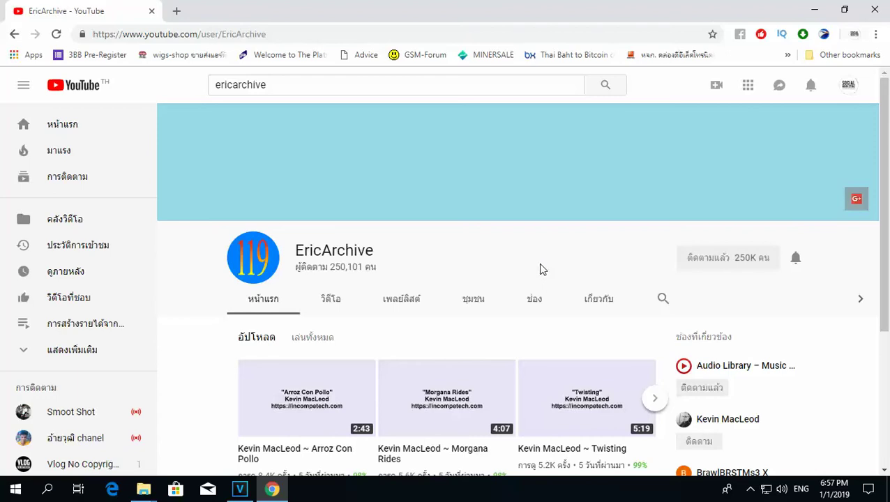
# Show the EricArchive channel's uploaded videos sorted by most popular
pyautogui.scroll(-1, 445, 254)
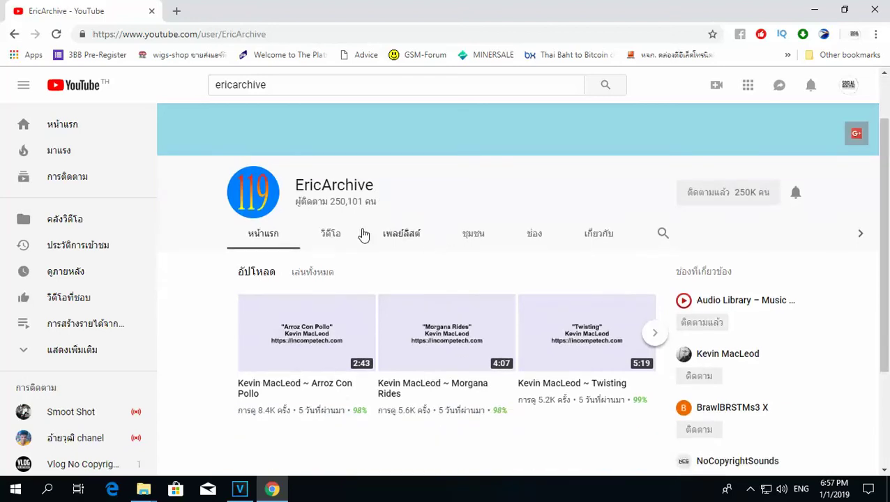
pyautogui.click(325, 240)
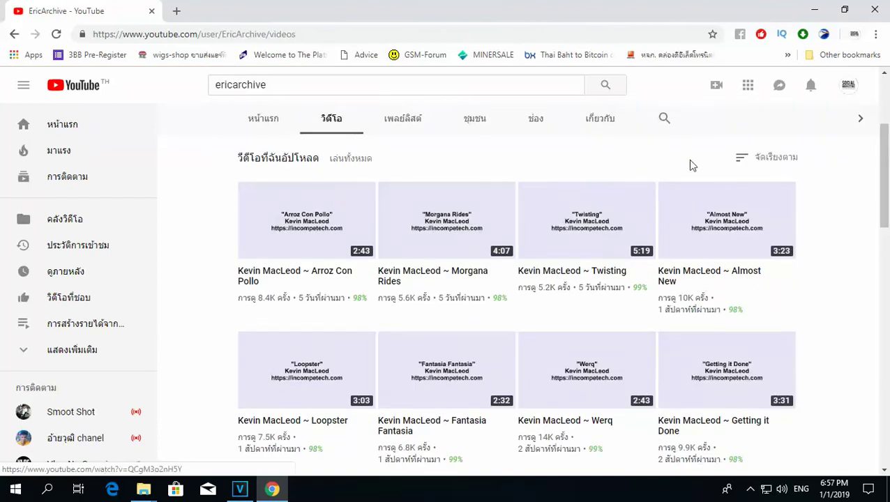
pyautogui.click(738, 159)
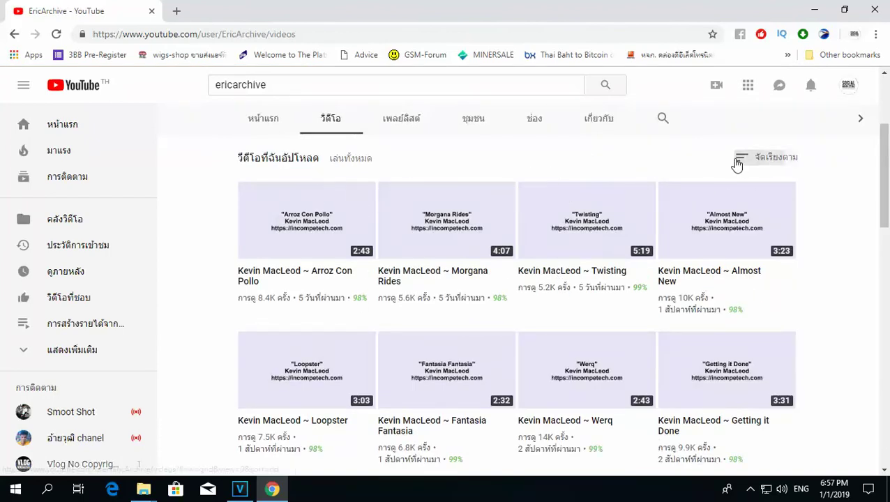
pyautogui.click(732, 196)
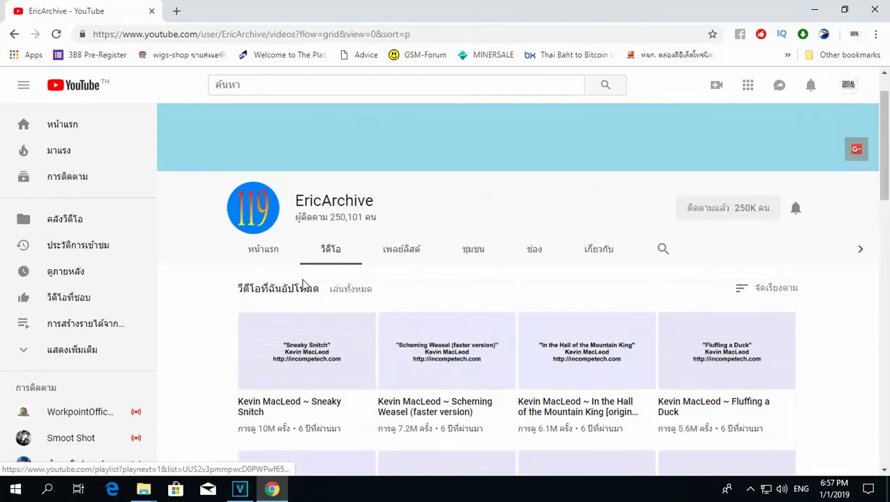
# Play the Sneaky Snitch video at about half volume and pause it after a few seconds
pyautogui.click(307, 344)
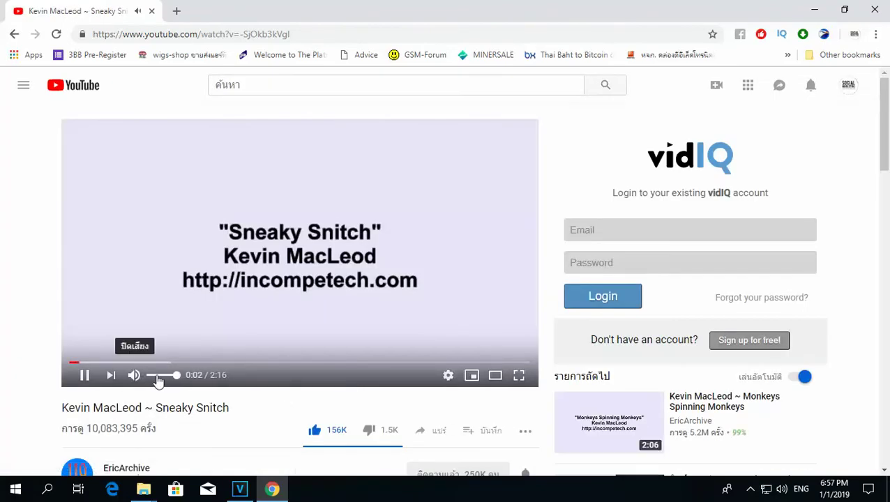
pyautogui.click(163, 376)
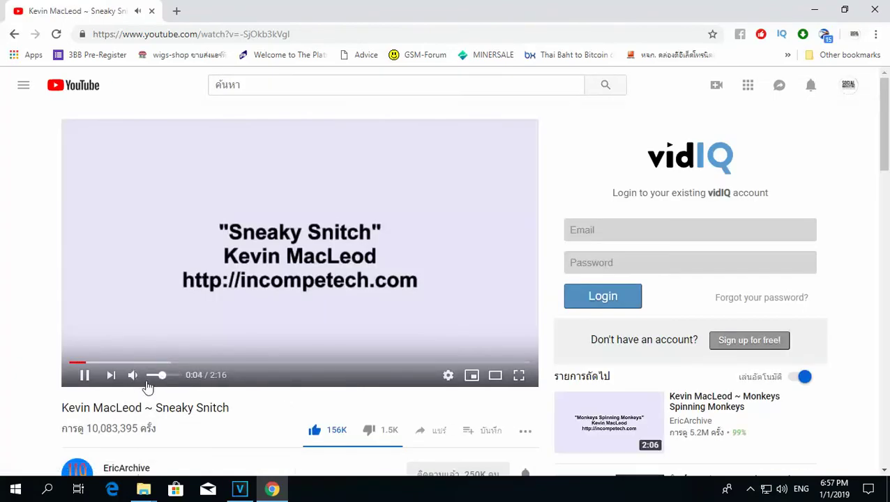
pyautogui.click(85, 376)
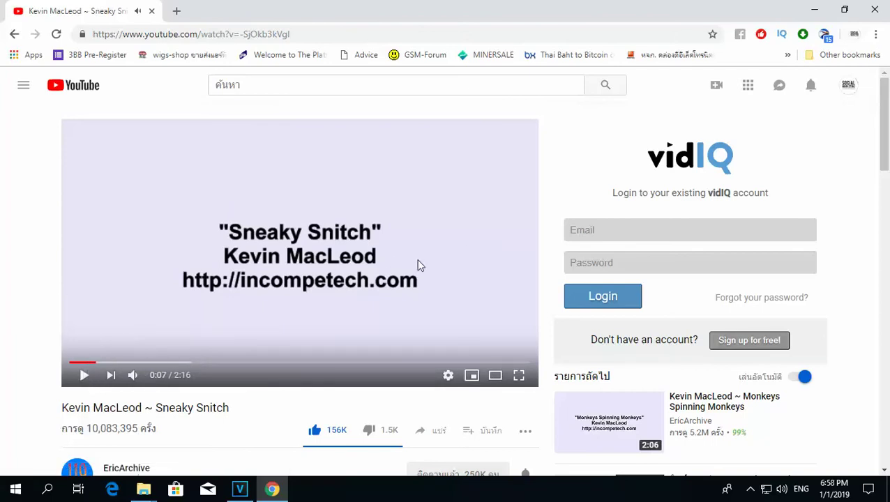
# Expand the Sneaky Snitch video's description and open its incompetech.com download link
pyautogui.scroll(-2, 323, 183)
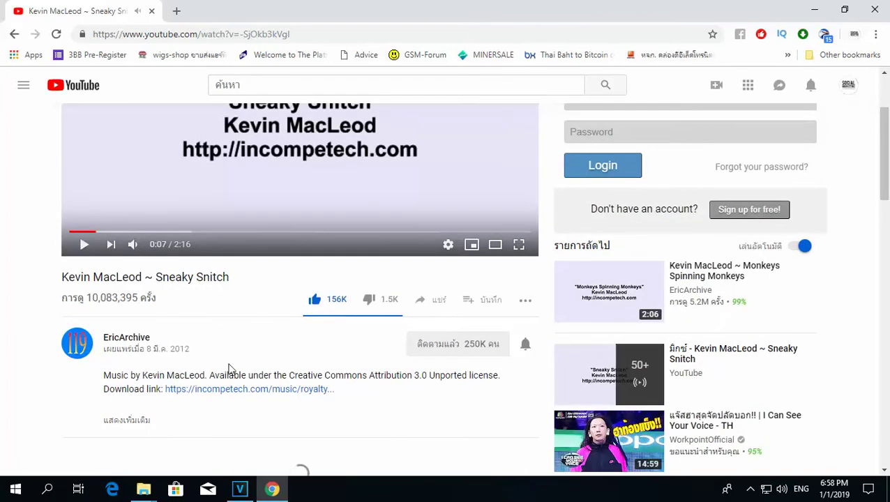
pyautogui.click(125, 421)
pyautogui.scroll(-2, 272, 364)
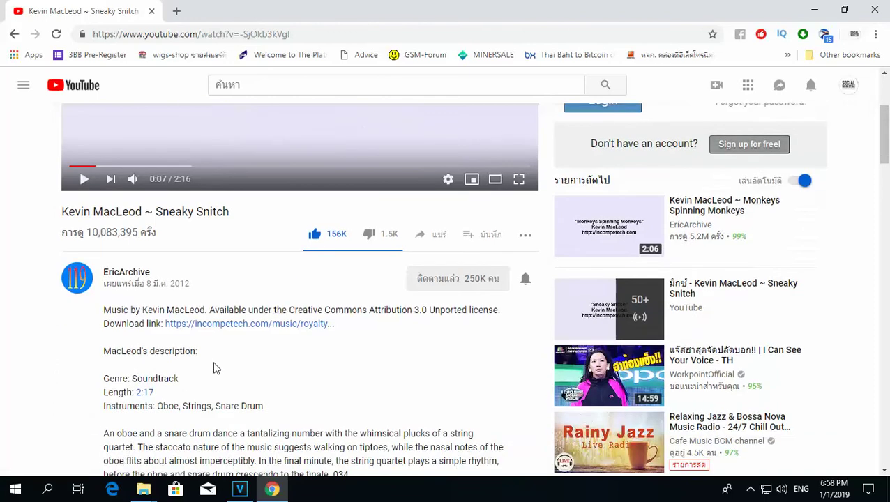
pyautogui.scroll(-3, 259, 367)
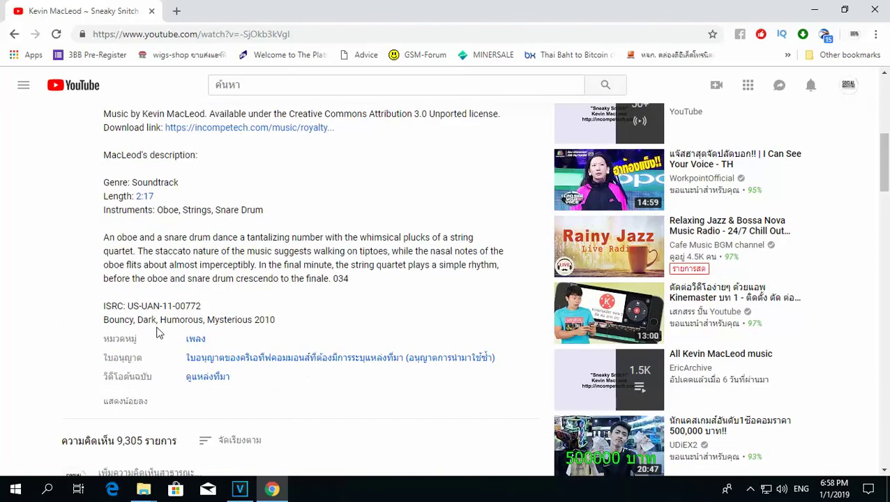
pyautogui.scroll(1, 321, 309)
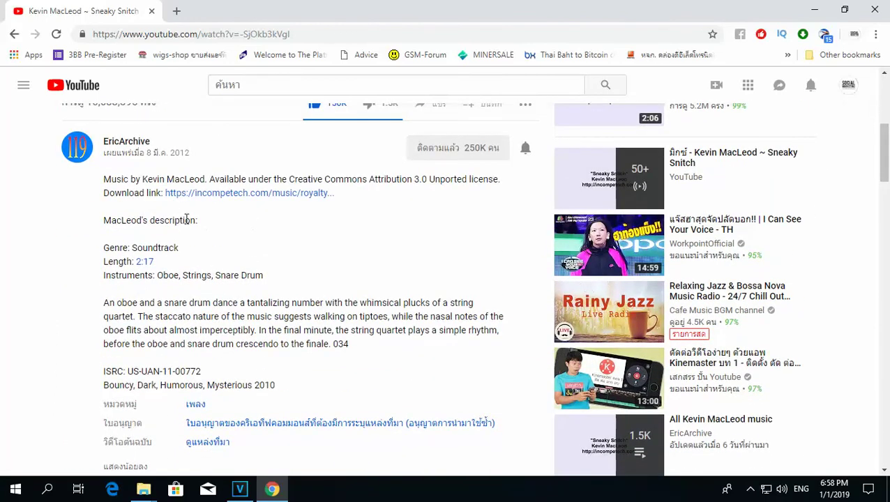
pyautogui.click(218, 195)
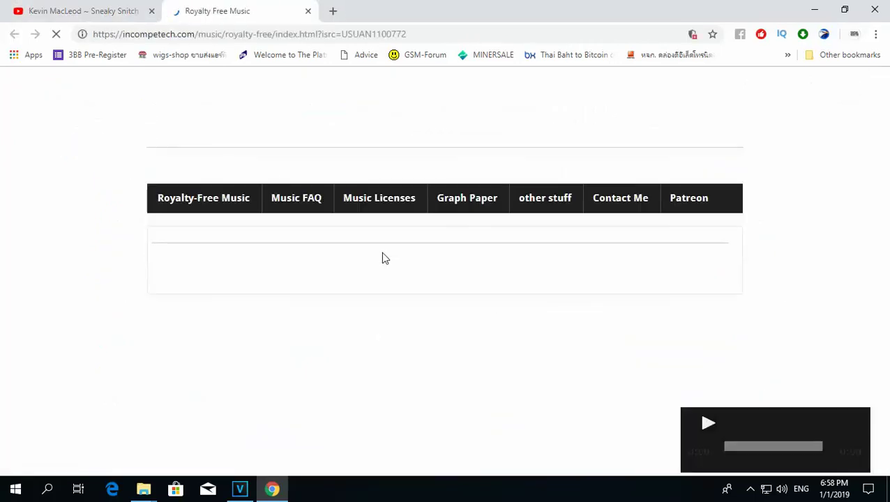
# Download Sneaky Snitch as an mp3 into the Music folder, replacing the existing Sneaky Snitch.mp3
pyautogui.scroll(-2, 607, 263)
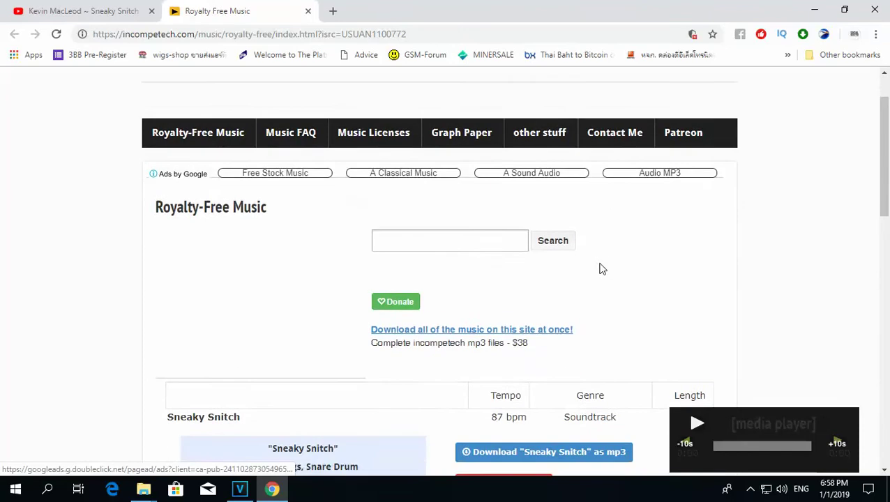
pyautogui.scroll(-1, 570, 302)
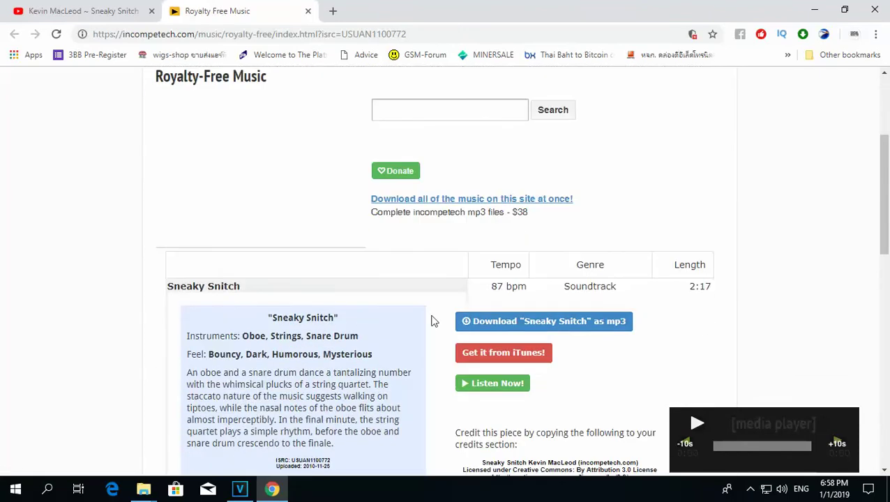
pyautogui.click(578, 328)
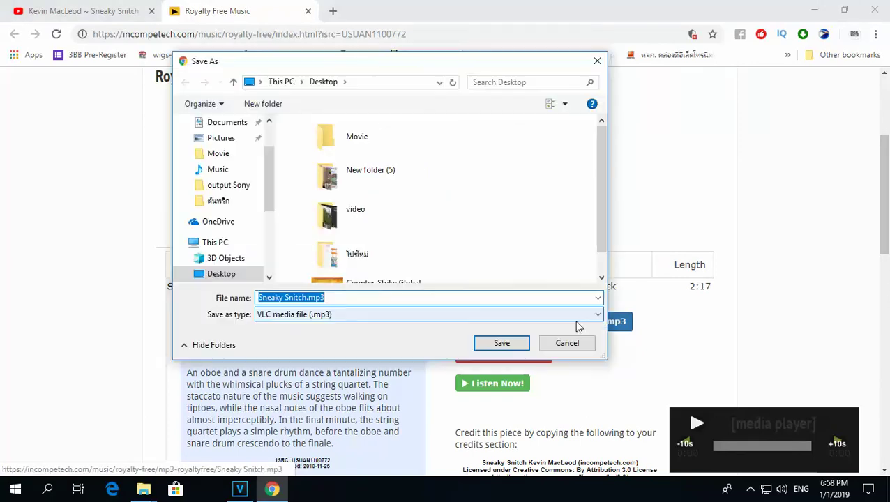
pyautogui.click(217, 172)
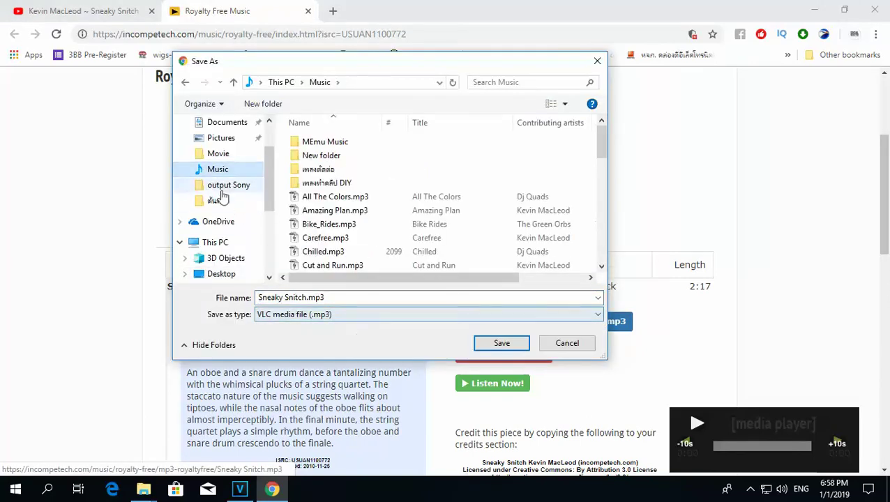
pyautogui.click(506, 353)
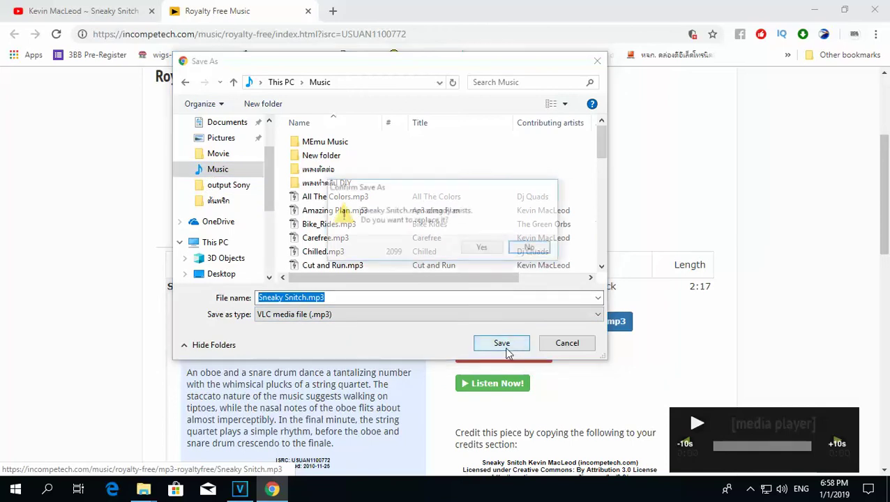
pyautogui.click(481, 250)
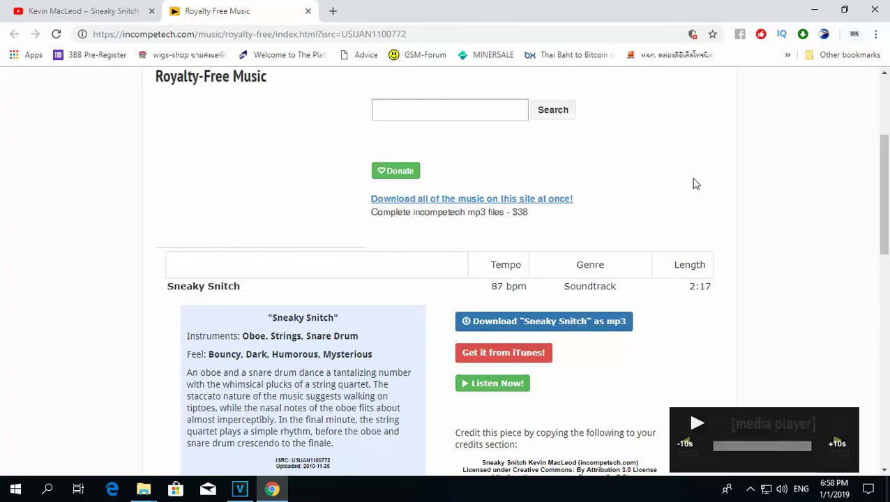
# Return to the YouTube video and copy its description text from the music credit through "Mysterious 2010"
pyautogui.click(84, 10)
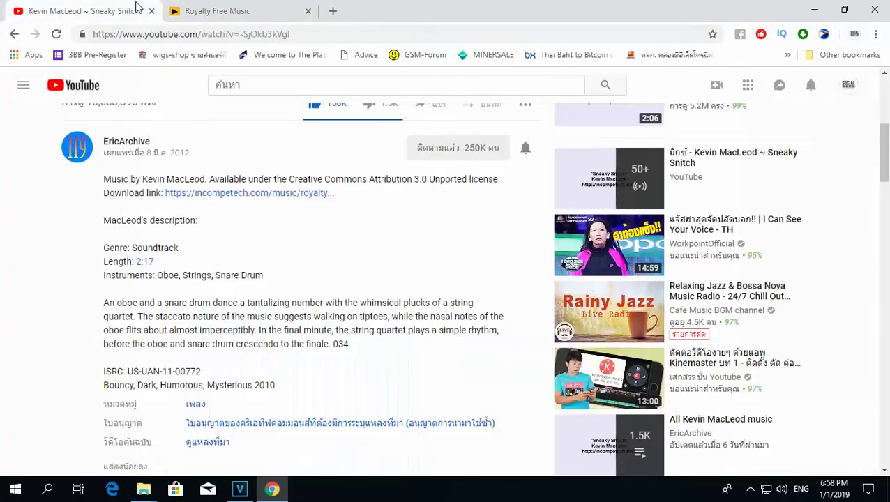
pyautogui.scroll(3, 218, 198)
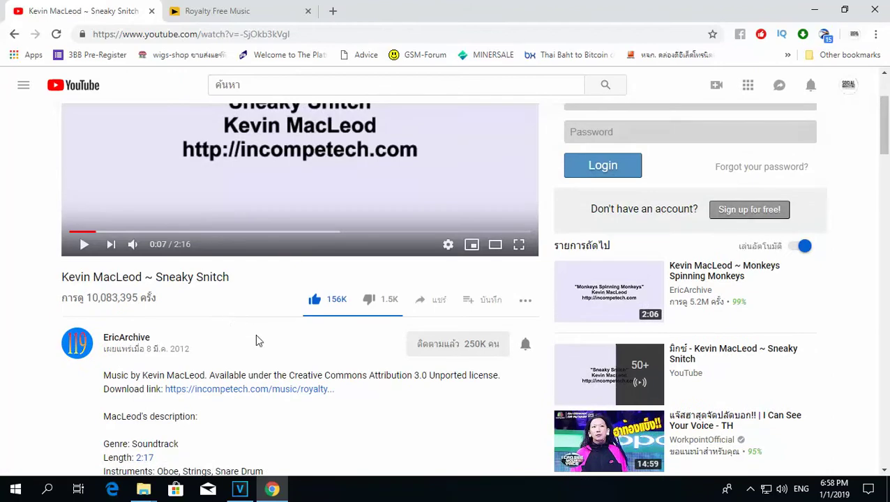
pyautogui.scroll(-2, 264, 339)
pyautogui.moveTo(145, 262); pyautogui.dragTo(289, 394)
pyautogui.scroll(-1, 259, 302)
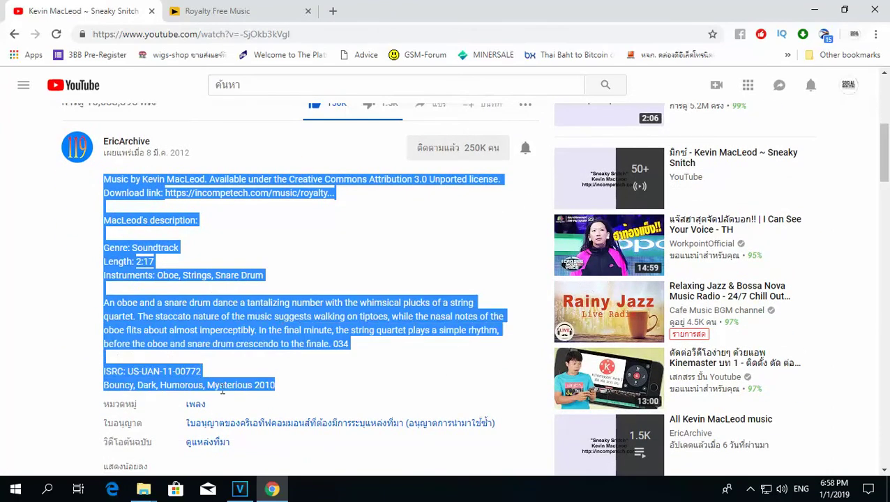
pyautogui.rightClick(147, 276)
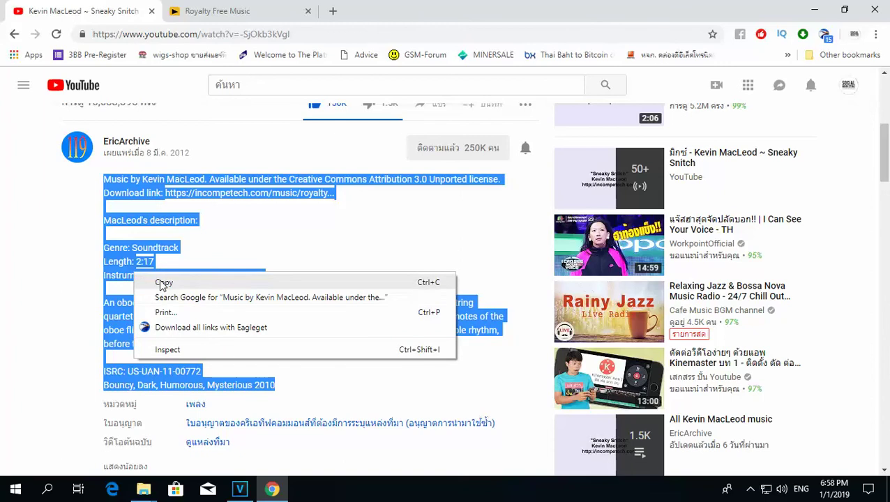
pyautogui.click(159, 282)
# Accept the download manager's new download of Sneaky Snitch(1).mp3 into the Music folder
pyautogui.click(47, 489)
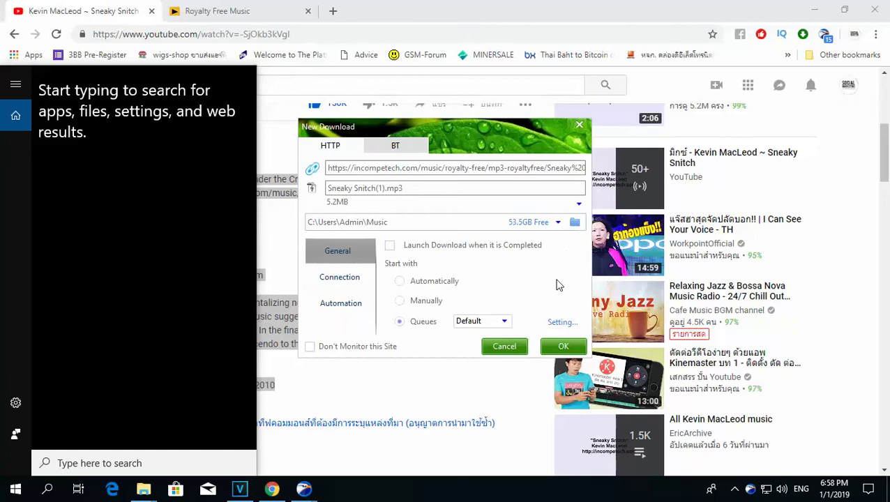
pyautogui.click(562, 349)
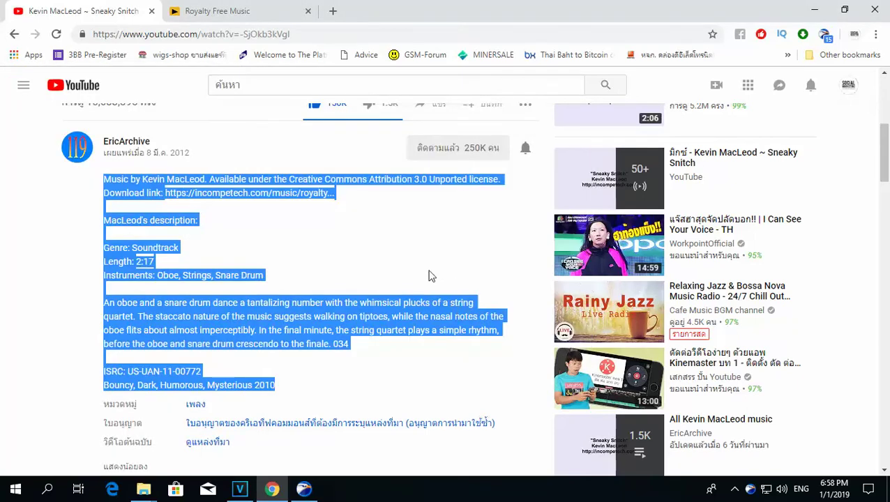
# Copy the selected Sneaky Snitch description text and paste it into a new Notepad document
pyautogui.rightClick(294, 305)
pyautogui.click(336, 318)
pyautogui.click(48, 490)
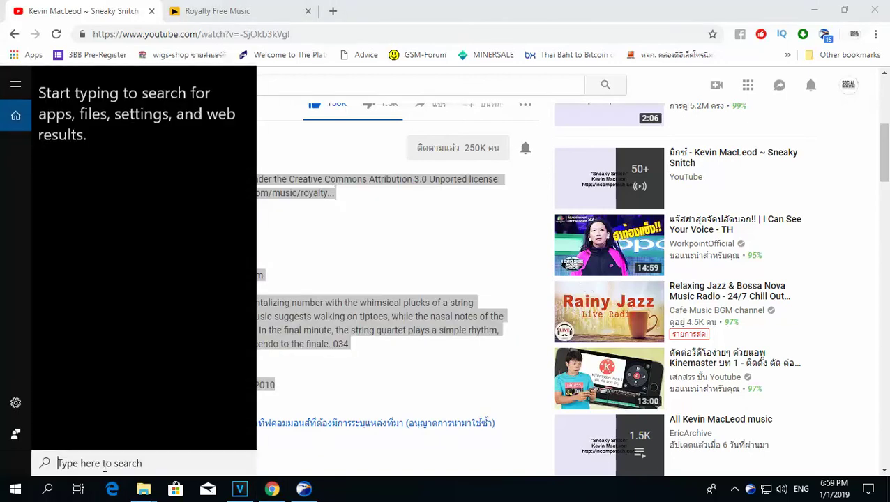
pyautogui.write('note')
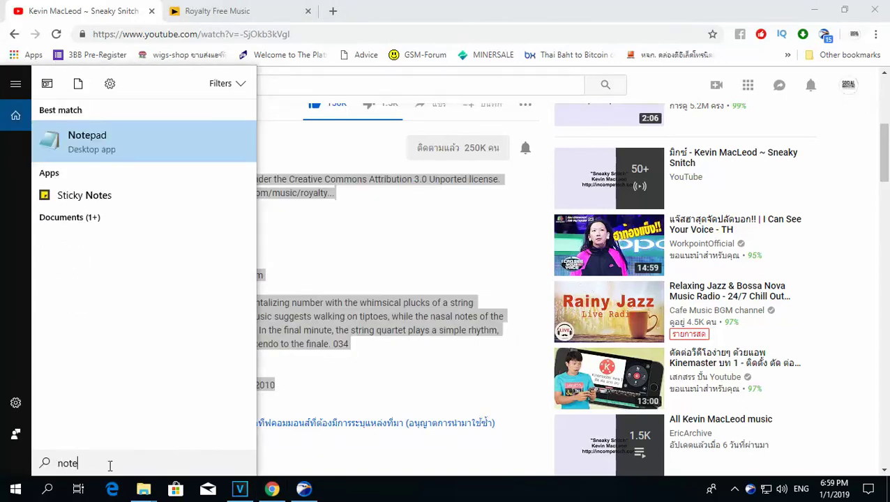
pyautogui.press('Return')
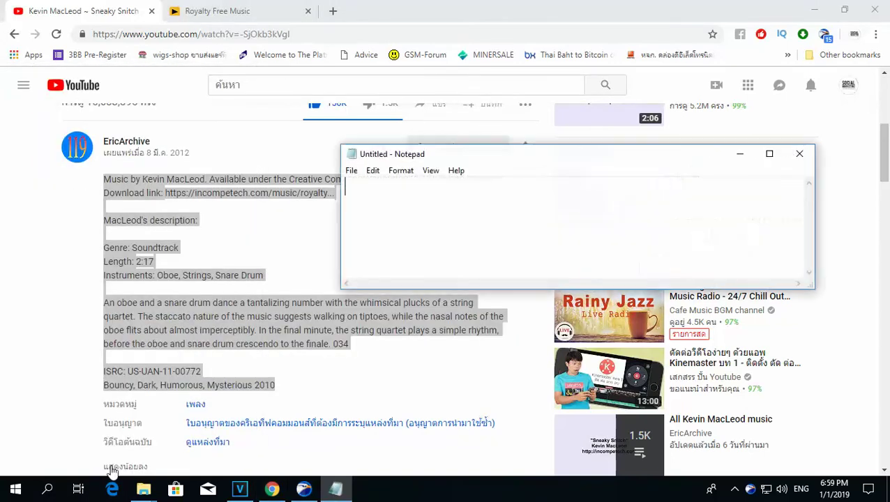
pyautogui.rightClick(417, 180)
pyautogui.click(446, 240)
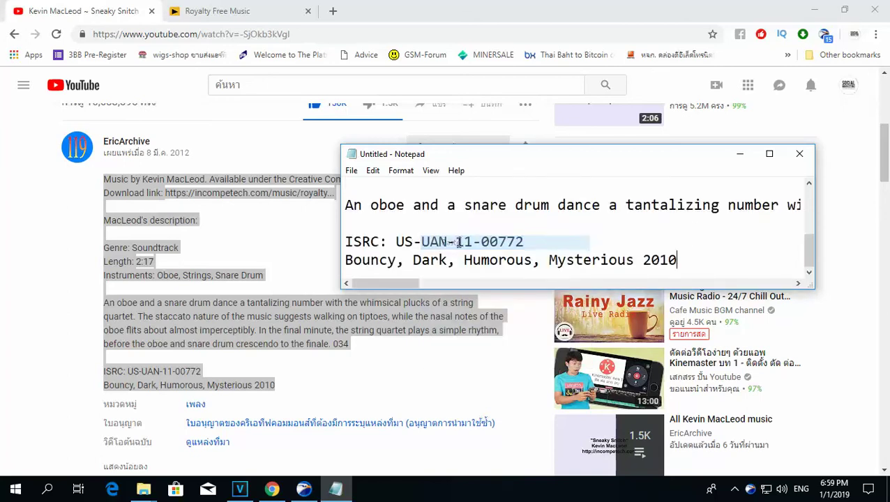
# Enlarge the Notepad window's height to show the pasted credit text from its first line
pyautogui.scroll(2, 543, 247)
pyautogui.scroll(1, 543, 247)
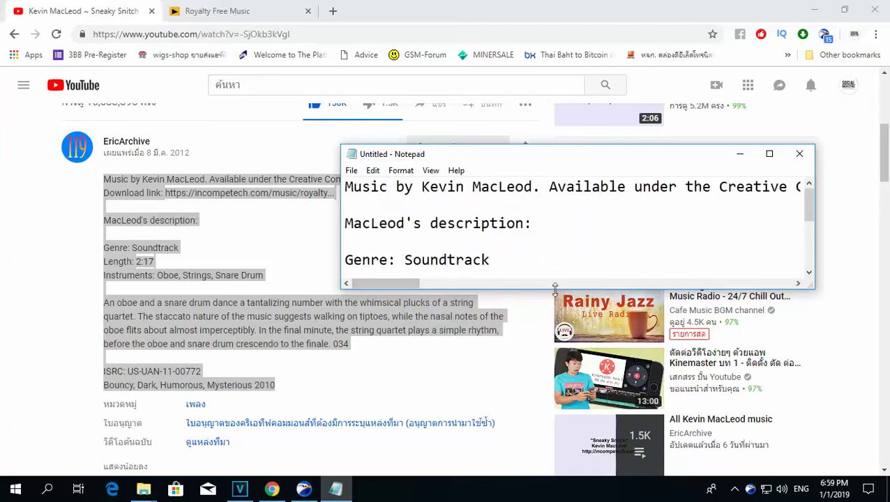
pyautogui.moveTo(555, 287); pyautogui.dragTo(565, 422)
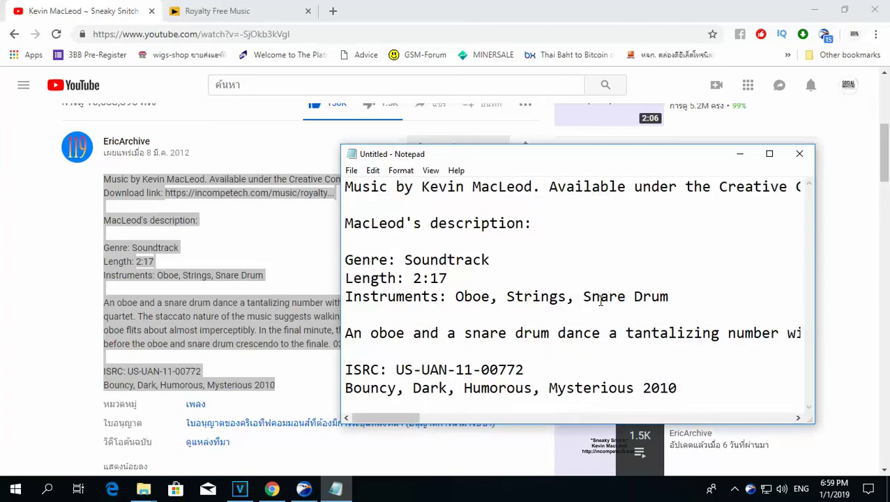
# Return to YouTube, leave the Sneaky Snitch video, search for "dj quads official" and open the Dj Quads Official channel
pyautogui.click(259, 258)
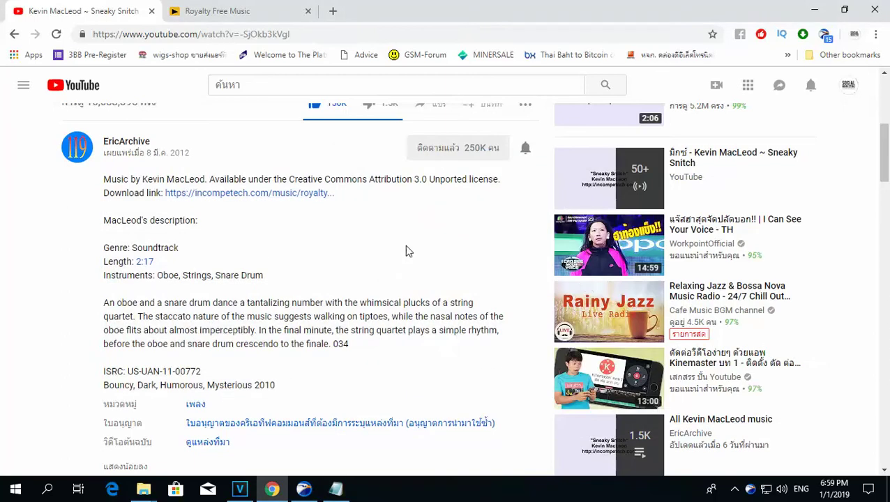
pyautogui.scroll(5, 408, 251)
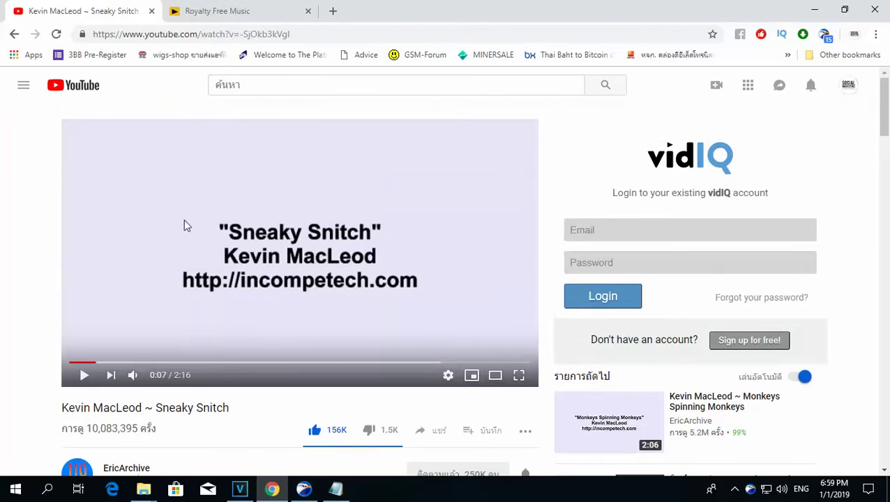
pyautogui.click(15, 33)
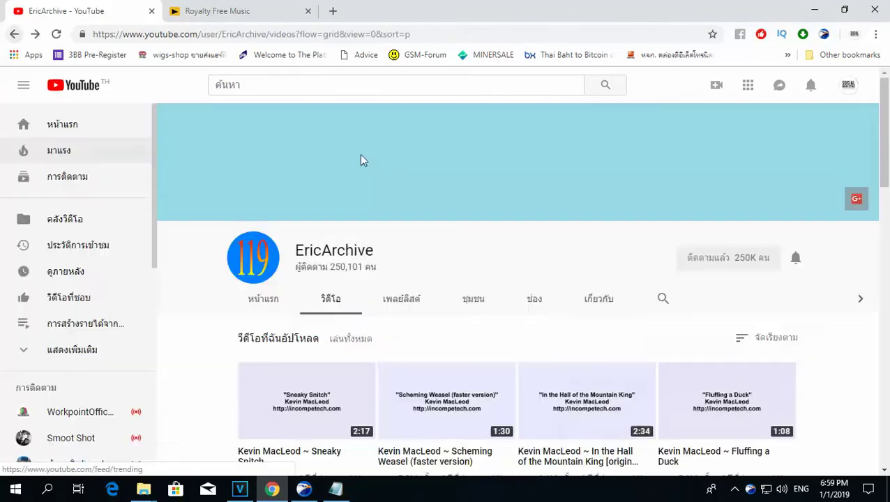
pyautogui.click(327, 82)
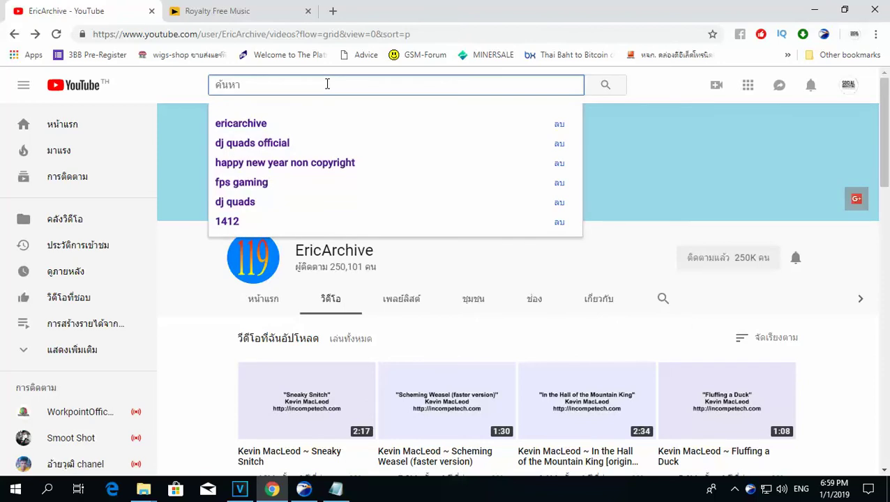
pyautogui.click(260, 147)
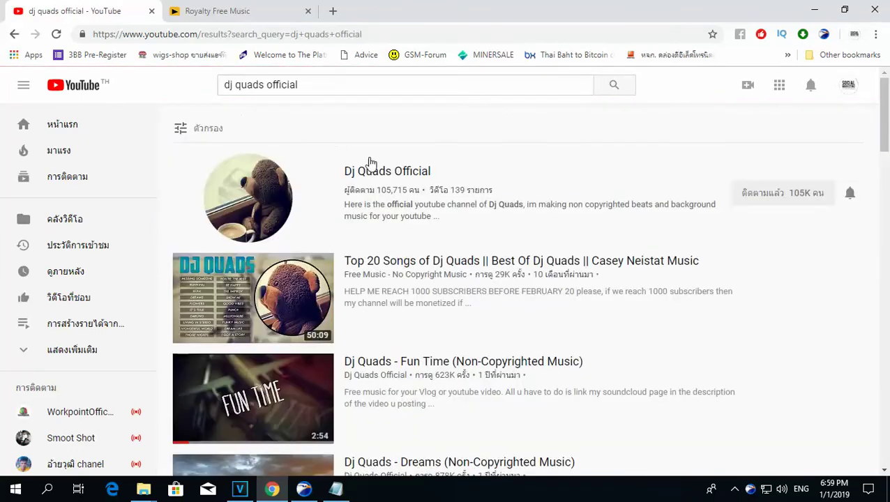
pyautogui.click(364, 180)
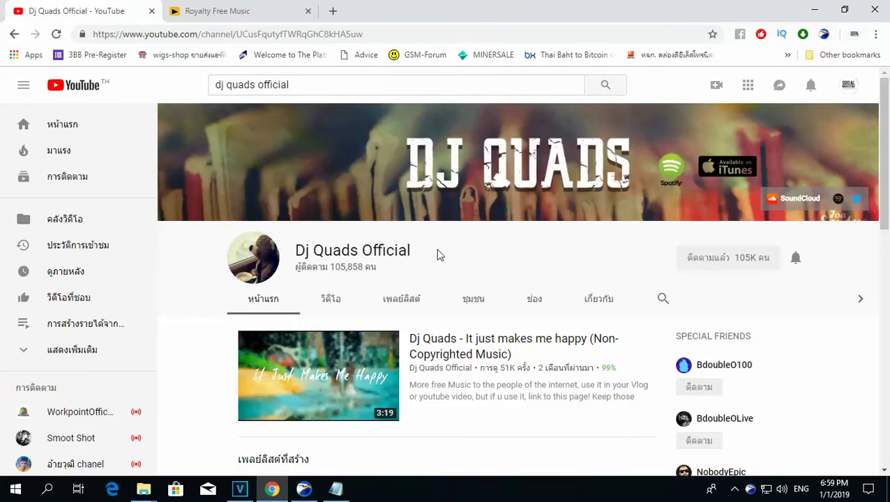
# Browse the Dj Quads Official channel's uploaded videos for non-copyrighted music tracks
pyautogui.click(331, 300)
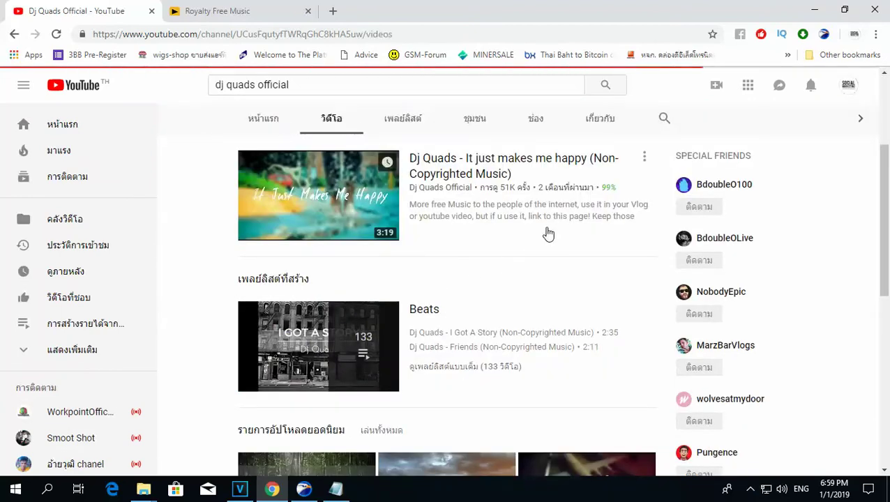
pyautogui.scroll(-5, 488, 209)
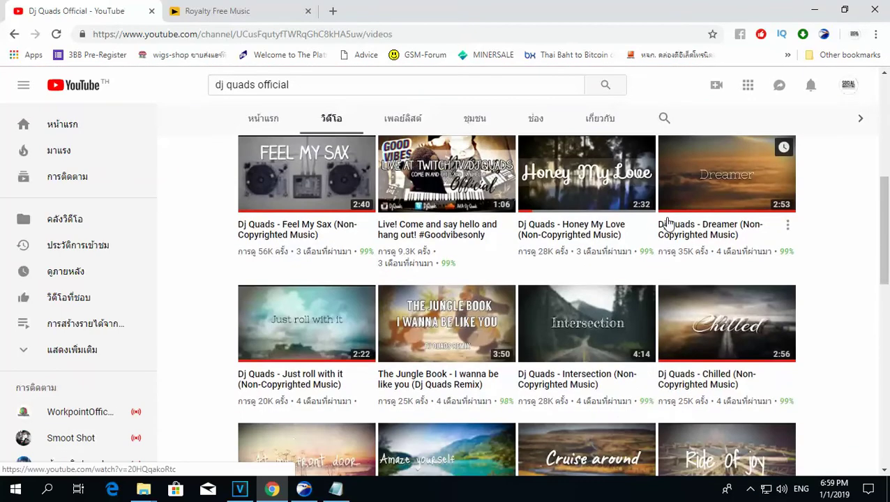
pyautogui.scroll(-3, 667, 222)
pyautogui.scroll(-6, 732, 223)
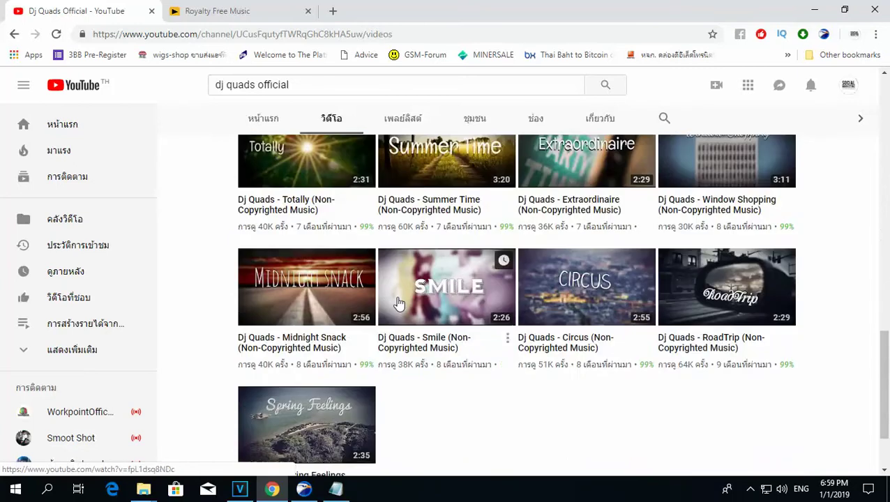
pyautogui.scroll(-2, 488, 293)
pyautogui.scroll(-4, 614, 281)
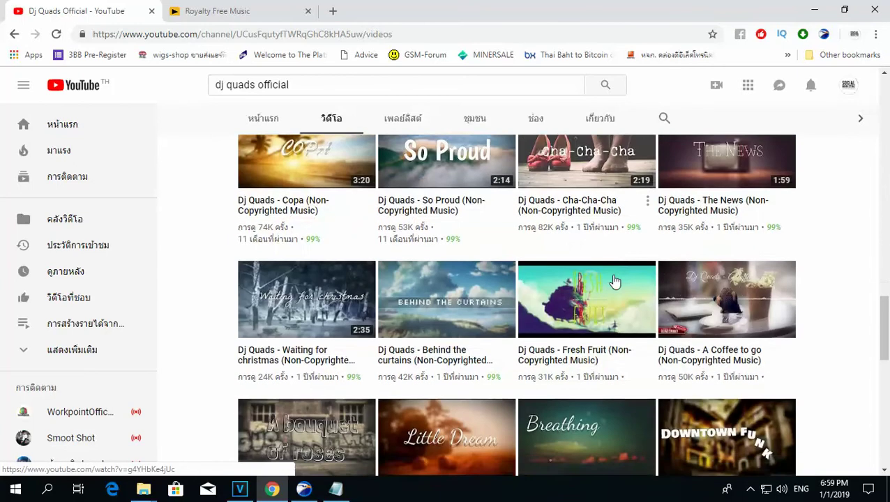
pyautogui.scroll(-8, 614, 281)
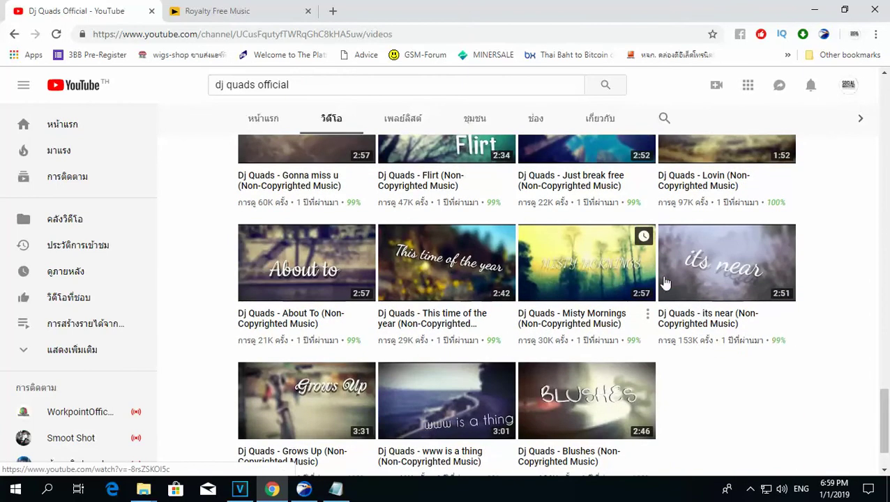
pyautogui.scroll(-2, 712, 282)
pyautogui.scroll(-12, 763, 284)
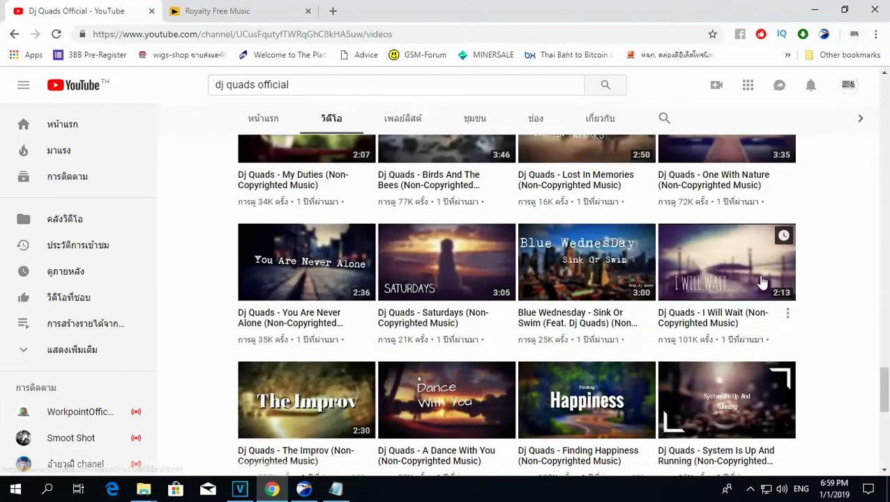
pyautogui.scroll(6, 739, 230)
pyautogui.scroll(5, 736, 222)
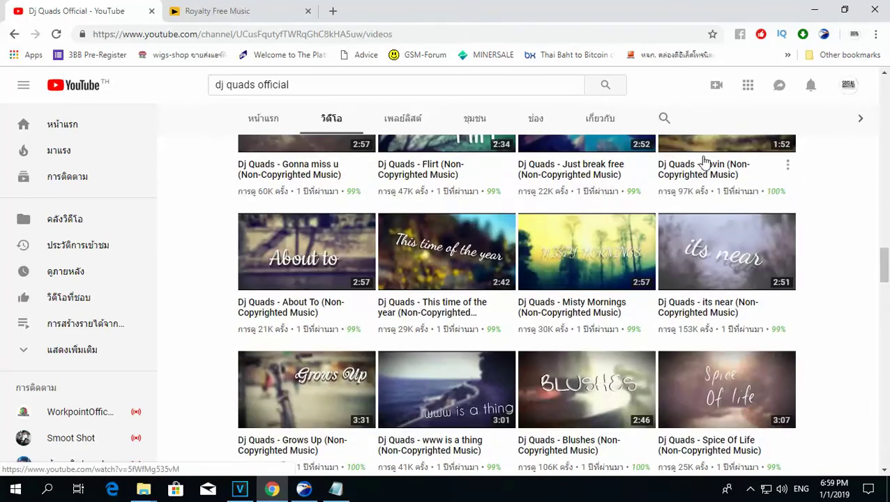
# Search the channel for "dream" and open "Dj Quads - Dreams (Non-Copyrighted Music)" in a new browser tab
pyautogui.click(663, 119)
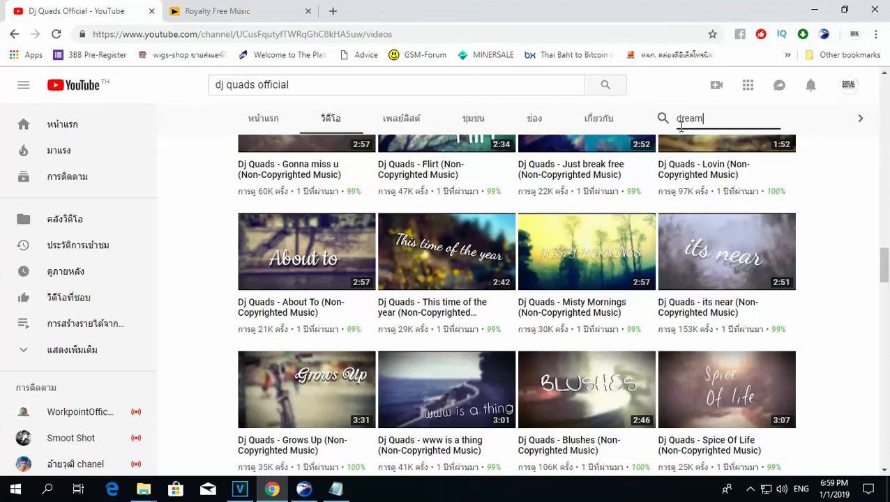
pyautogui.write('dream')
pyautogui.press('Return')
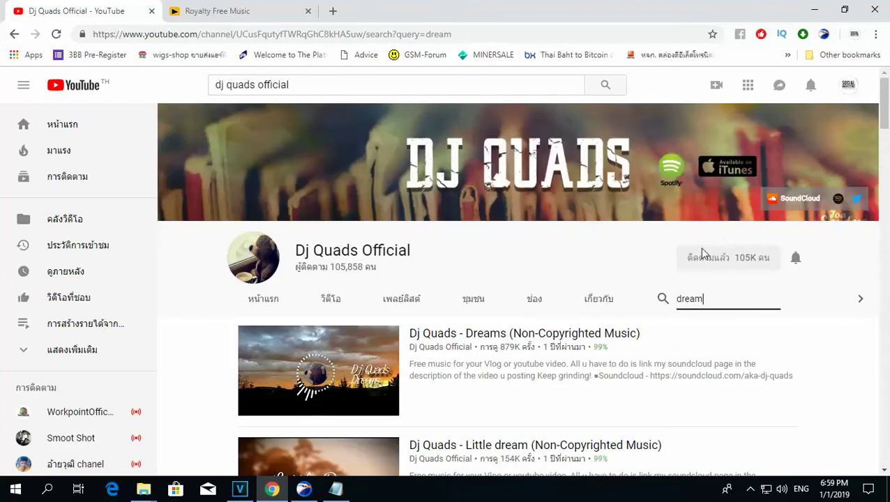
pyautogui.scroll(-2, 618, 284)
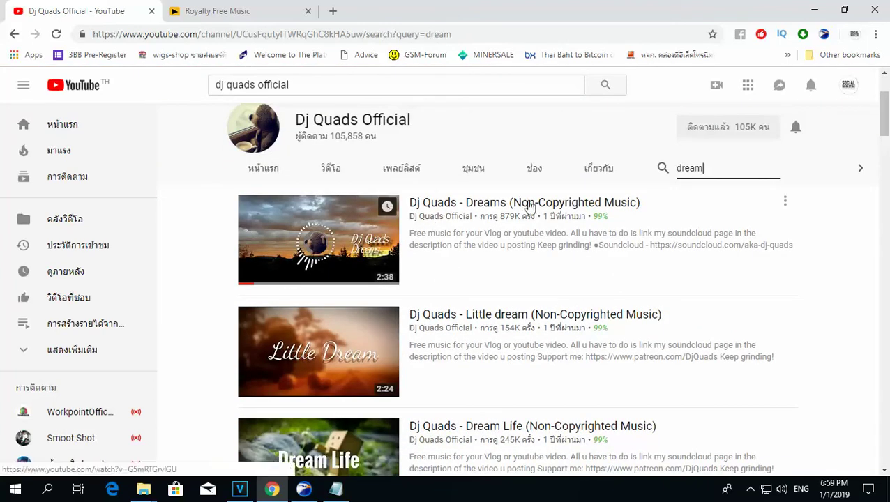
pyautogui.rightClick(346, 239)
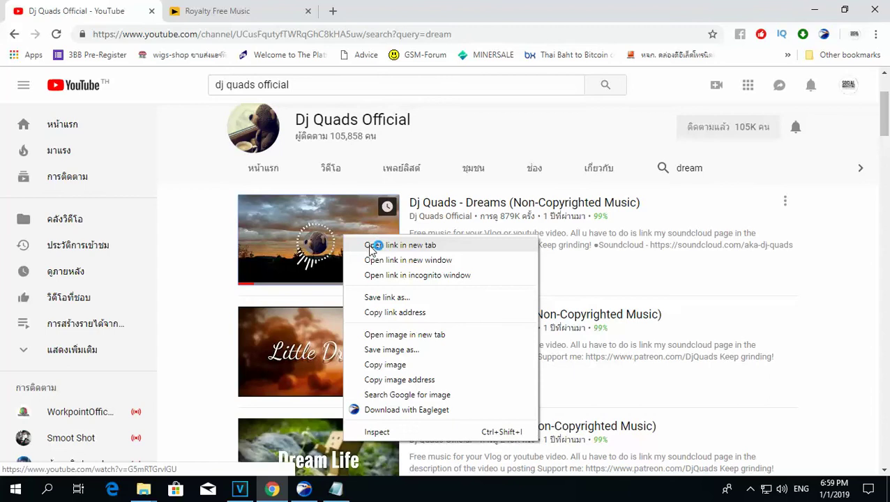
pyautogui.click(391, 246)
pyautogui.click(372, 15)
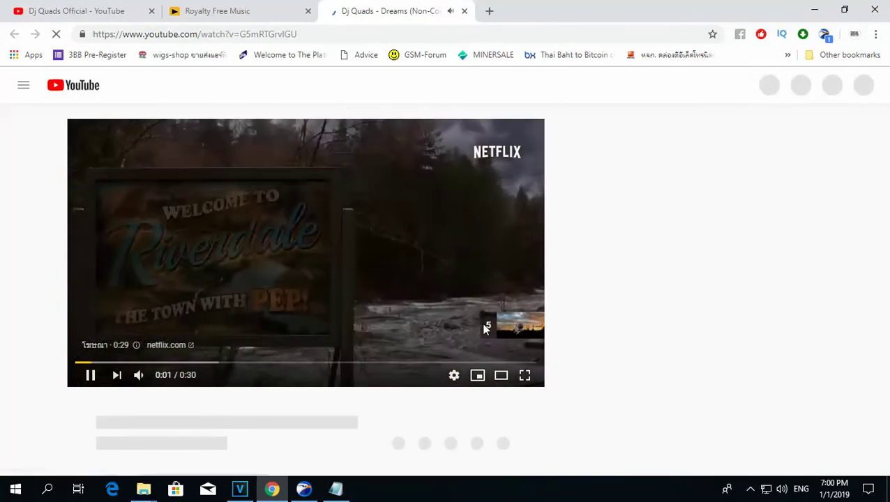
# Skip the advertisement, preview Dreams with the sound on at low volume, and pause it
pyautogui.click(89, 376)
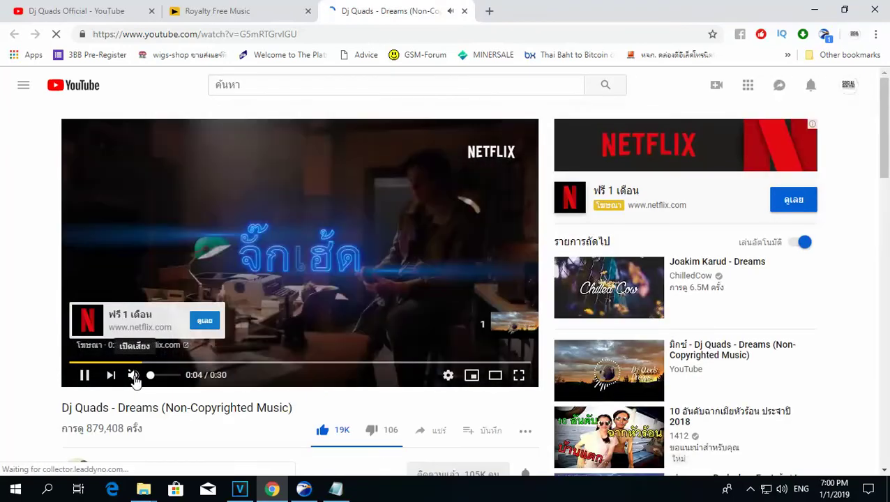
pyautogui.click(503, 329)
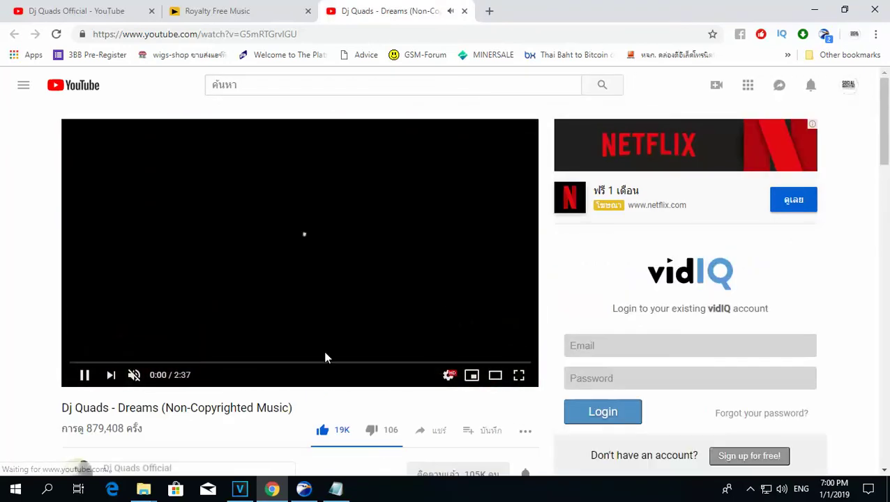
pyautogui.click(134, 376)
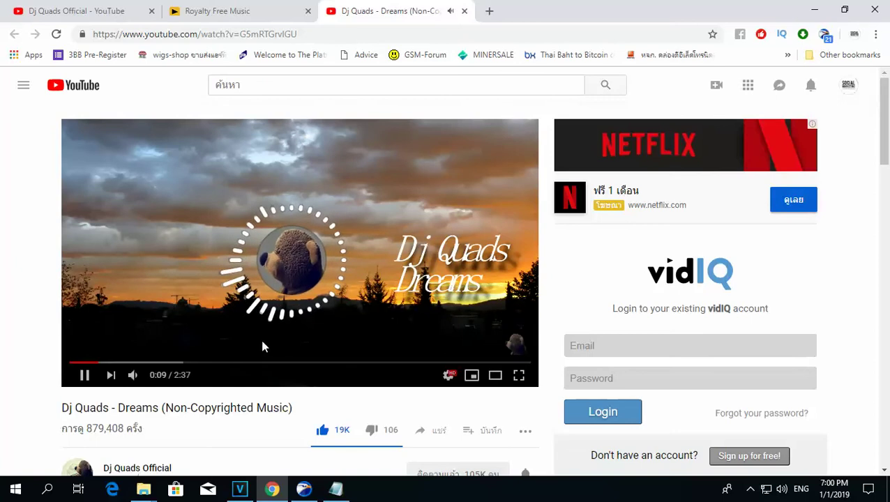
pyautogui.moveTo(159, 377); pyautogui.dragTo(152, 376)
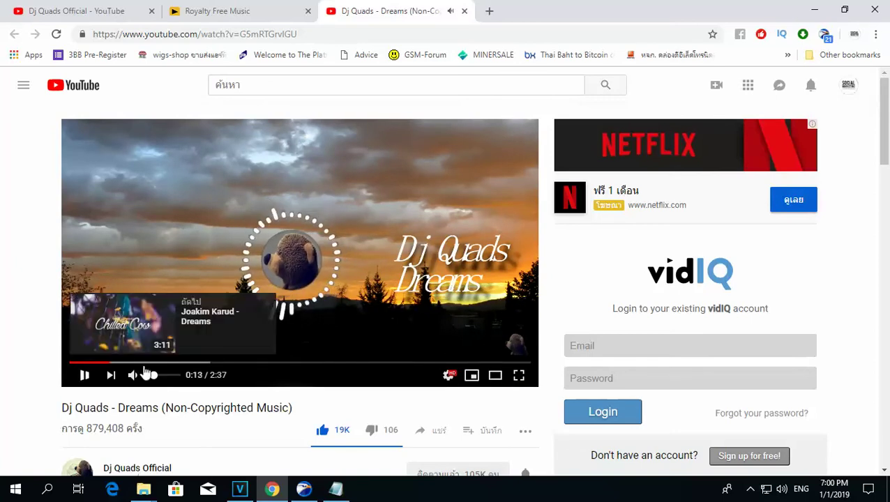
pyautogui.click(429, 338)
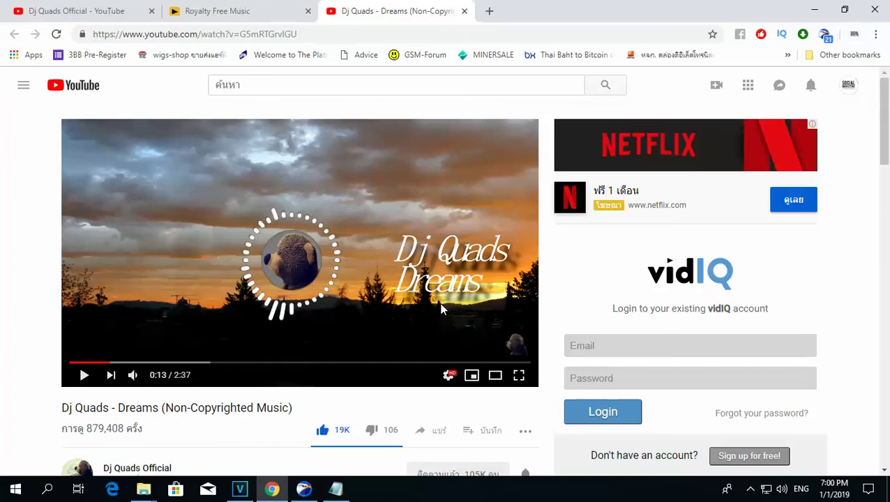
# Expand the Dreams video description and highlight its full credit text, from the free music note through the download link
pyautogui.scroll(-2, 529, 313)
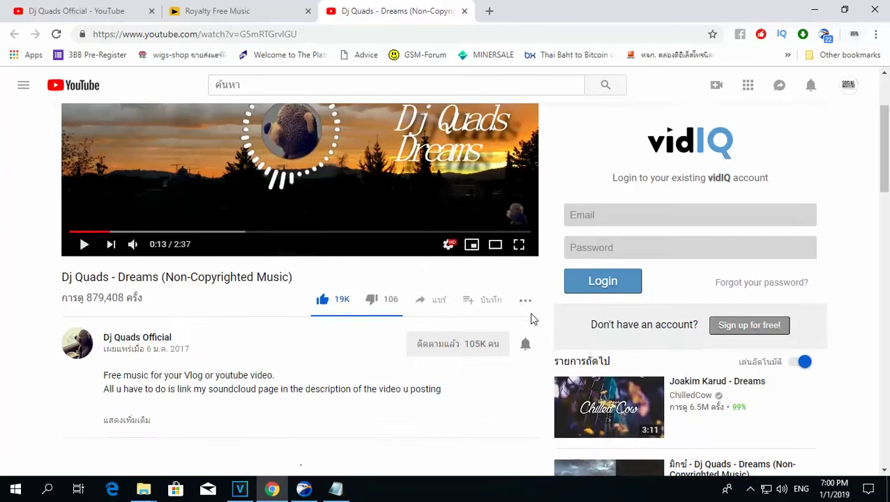
pyautogui.scroll(1, 530, 274)
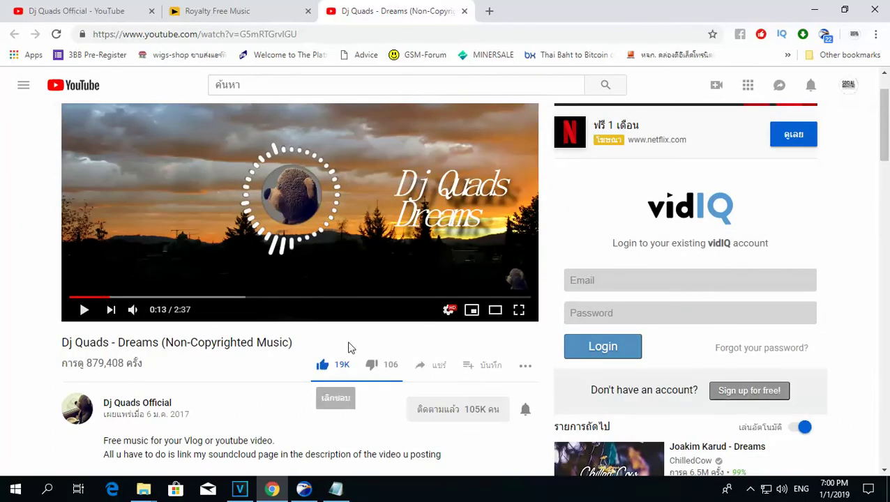
pyautogui.scroll(1, 370, 341)
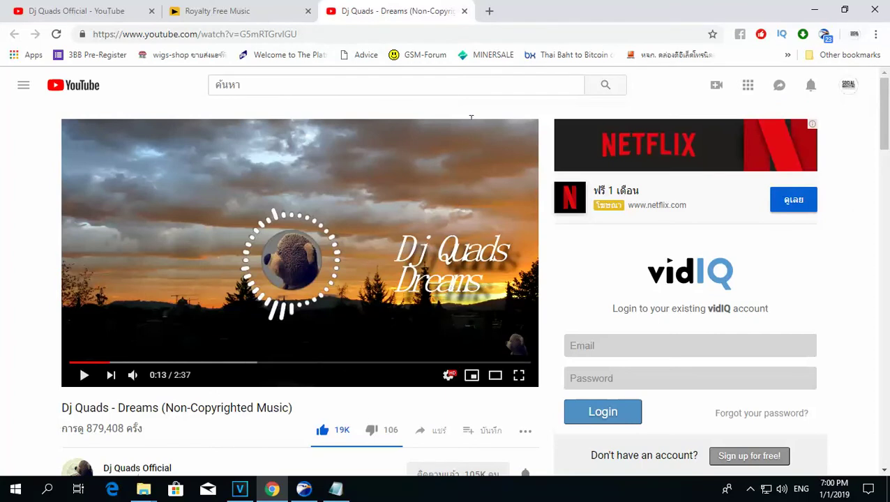
pyautogui.scroll(-3, 436, 210)
pyautogui.click(146, 356)
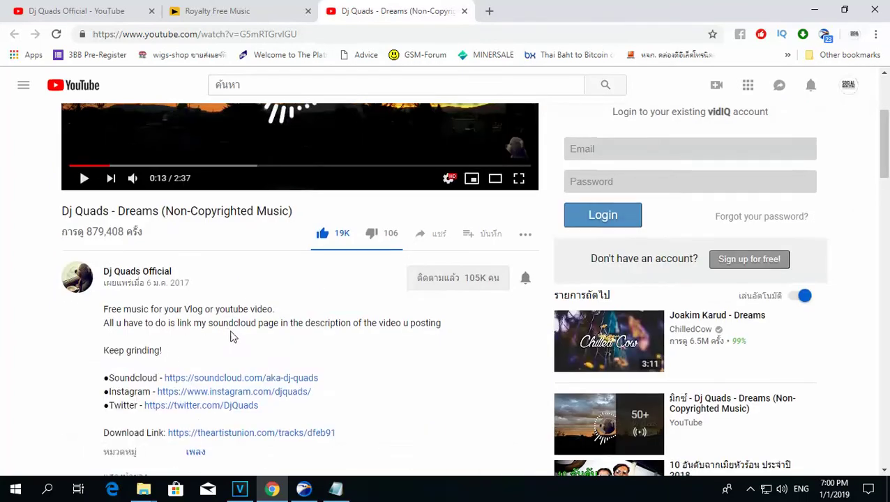
pyautogui.scroll(-1, 137, 301)
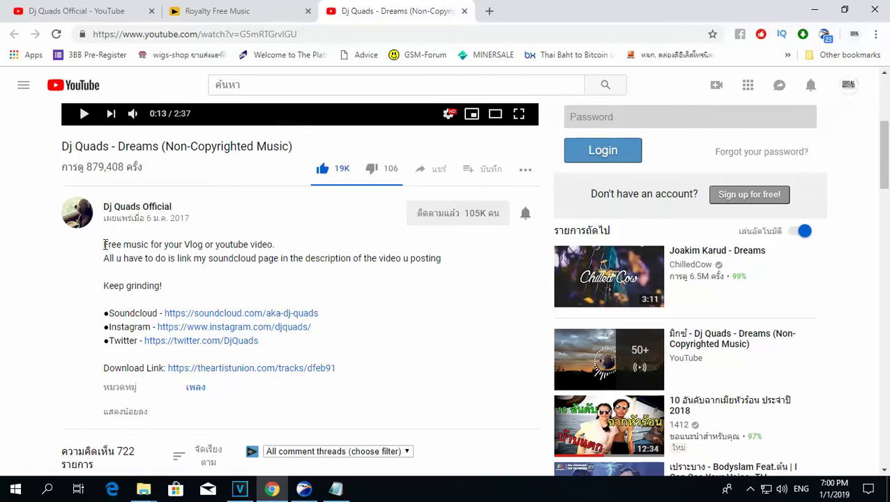
pyautogui.moveTo(104, 244); pyautogui.dragTo(337, 370)
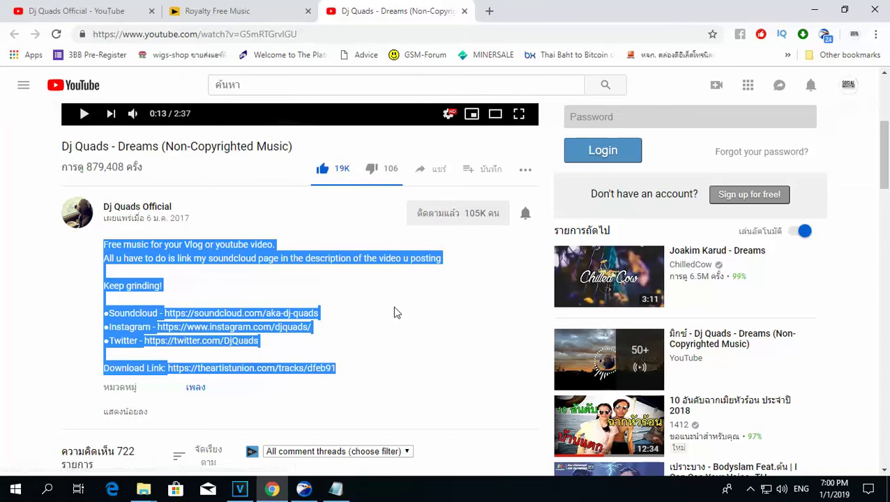
pyautogui.click(352, 296)
pyautogui.scroll(3, 283, 279)
pyautogui.scroll(1, 283, 279)
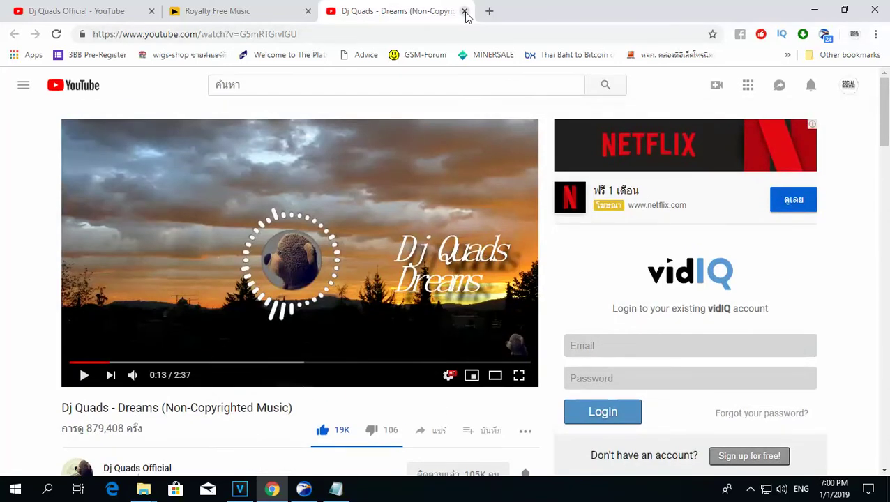
# Close the Dreams and Royalty Free Music tabs and minimize the browser
pyautogui.click(464, 11)
pyautogui.click(307, 13)
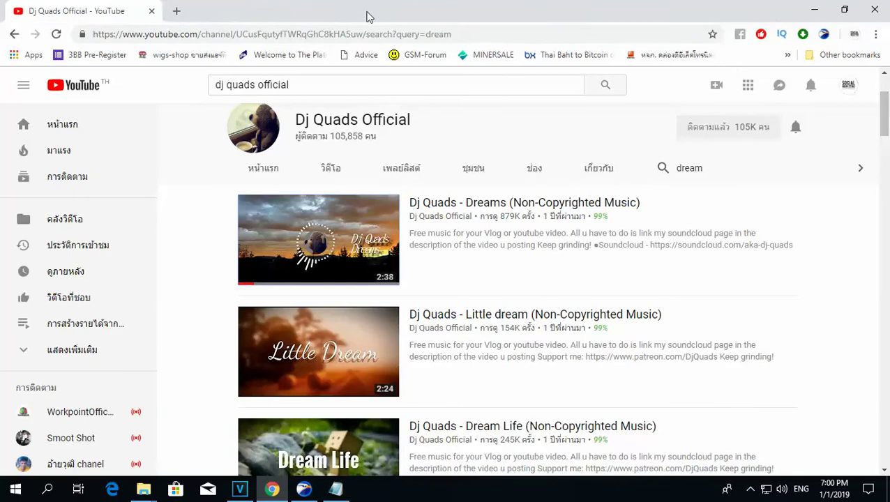
pyautogui.click(812, 10)
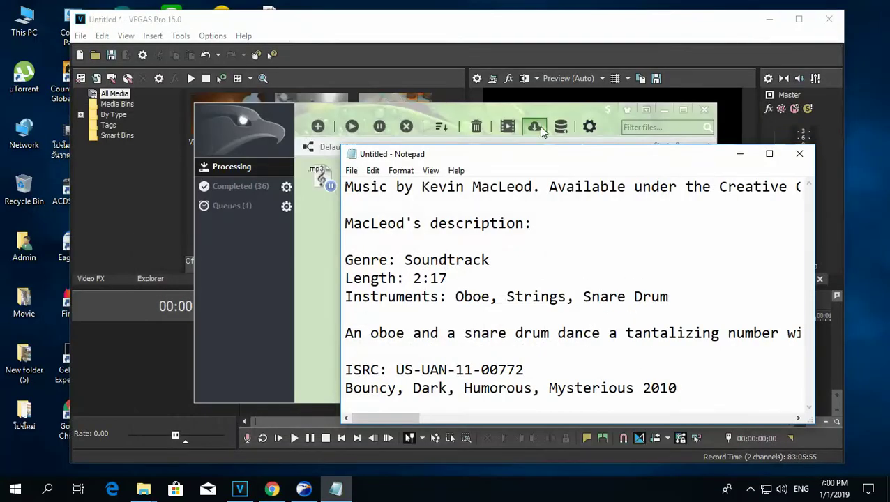
# Resume the paused Sneaky Snitch(1).mp3 download in the download manager, minimize the manager and bring VEGAS Pro to the front
pyautogui.click(548, 110)
pyautogui.click(356, 185)
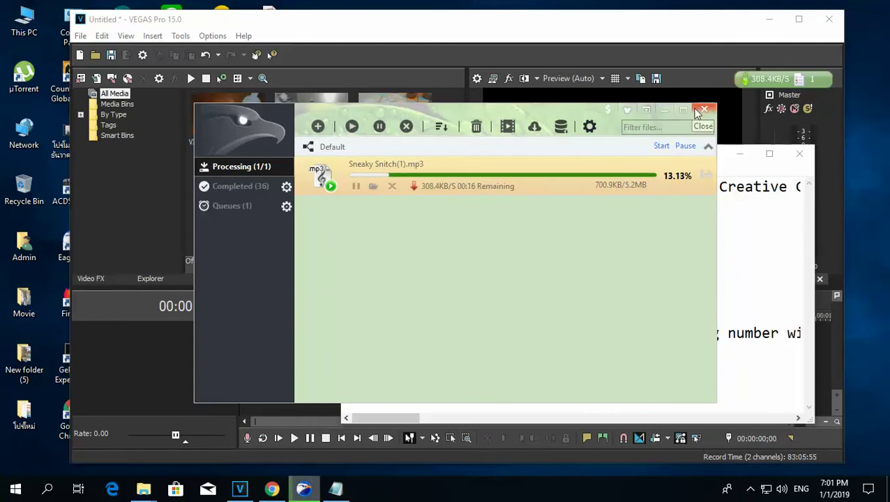
pyautogui.click(665, 113)
pyautogui.click(615, 47)
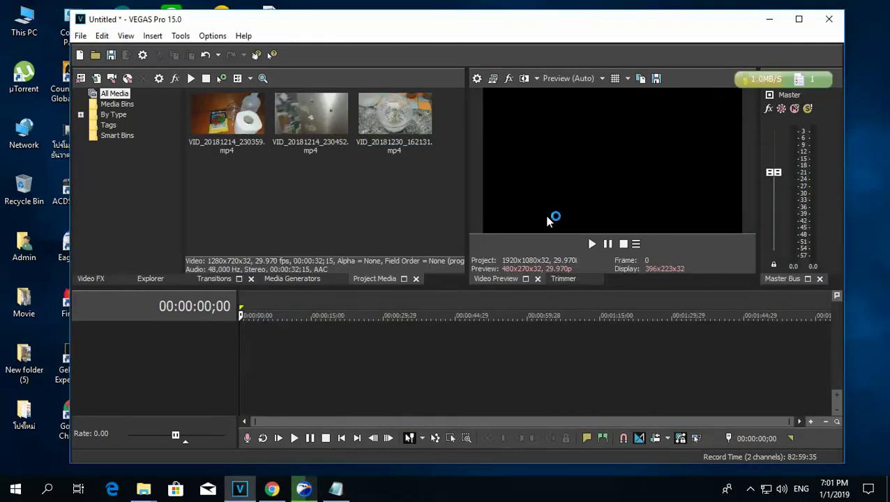
# Open the Music folder in File Explorer and locate Sneaky Snitch.mp3 among the audio files
pyautogui.doubleClick(32, 31)
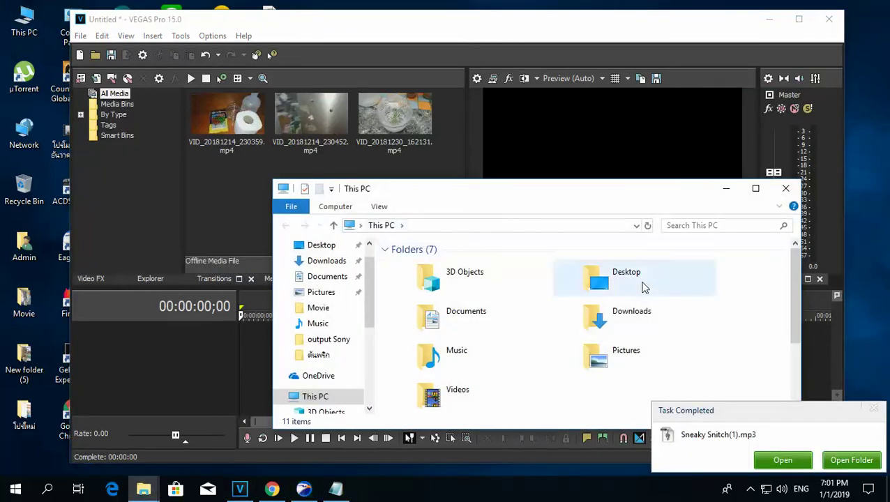
pyautogui.click(341, 327)
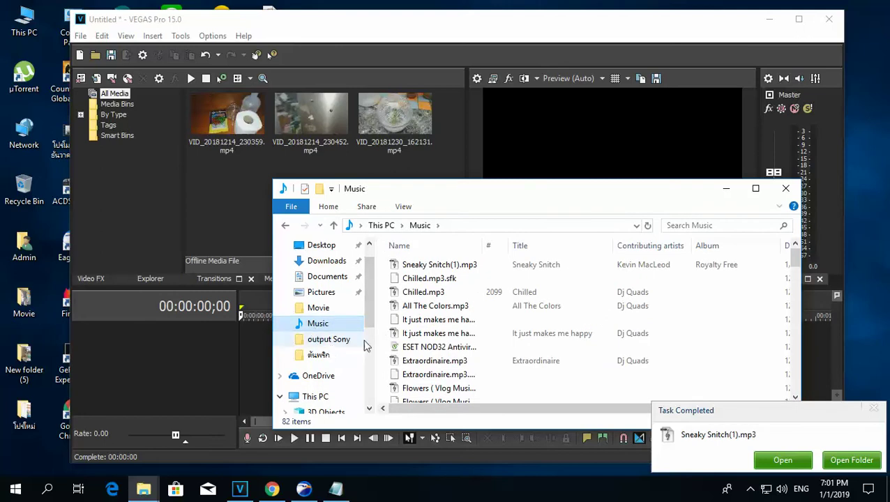
pyautogui.click(421, 364)
pyautogui.scroll(-6, 447, 359)
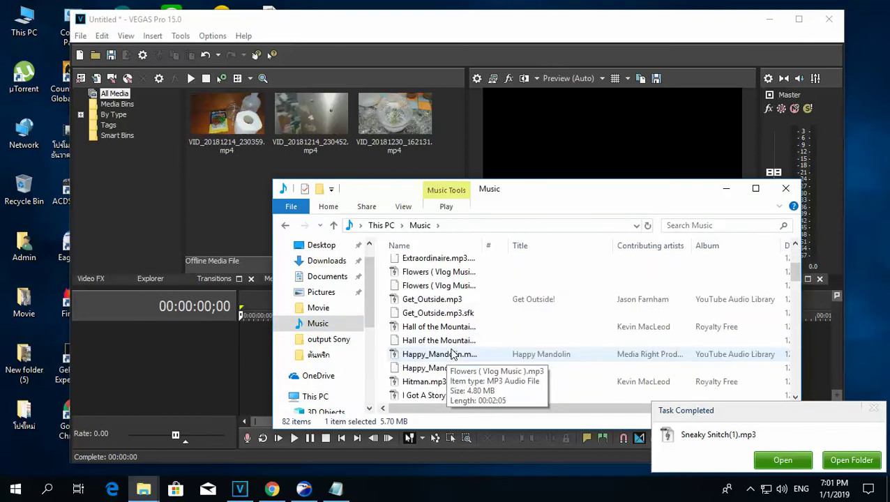
pyautogui.scroll(-4, 462, 349)
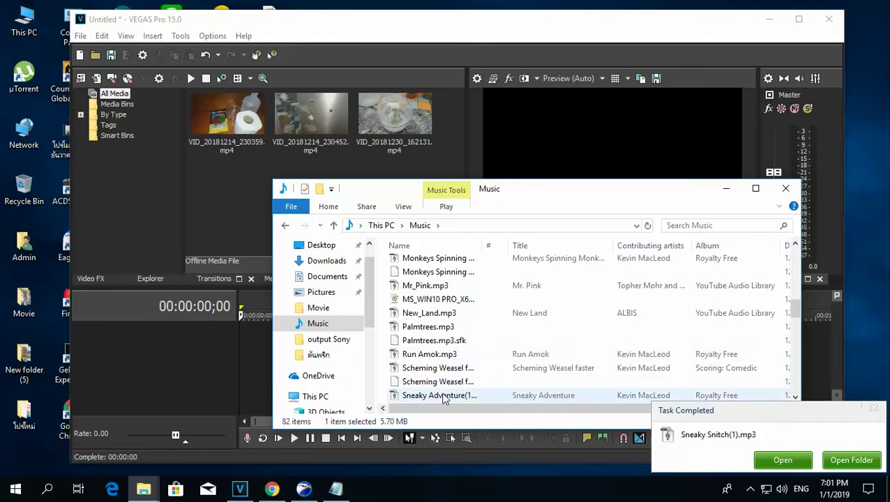
pyautogui.click(436, 371)
pyautogui.scroll(-1, 436, 372)
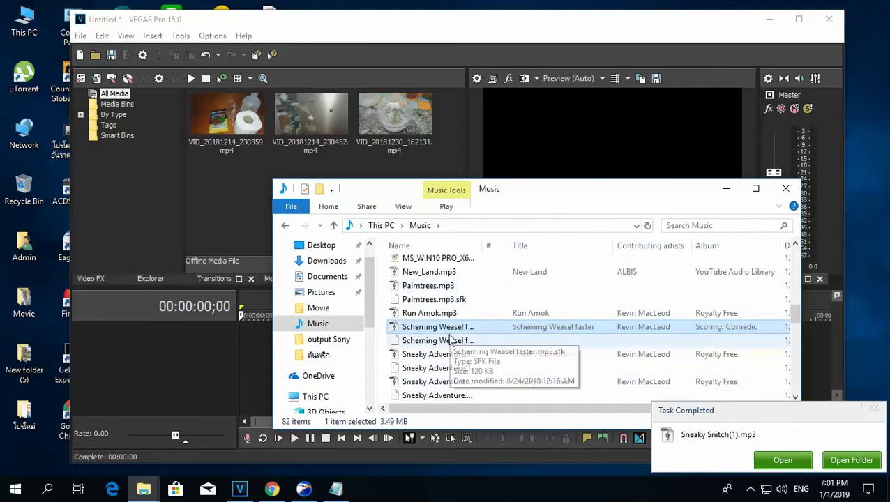
pyautogui.scroll(-1, 451, 341)
pyautogui.click(444, 368)
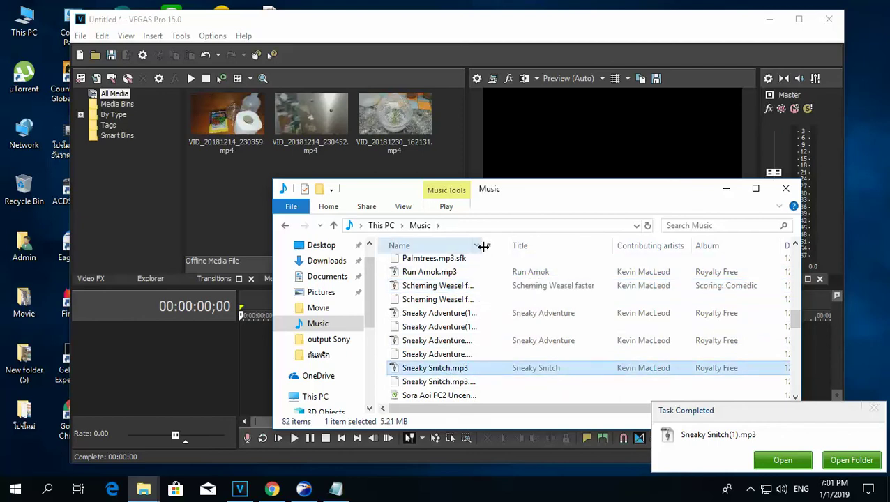
# Widen the file name column, import Sneaky Snitch.mp3 into the VEGAS Pro project media, and dismiss the download notification
pyautogui.moveTo(485, 246); pyautogui.dragTo(518, 248)
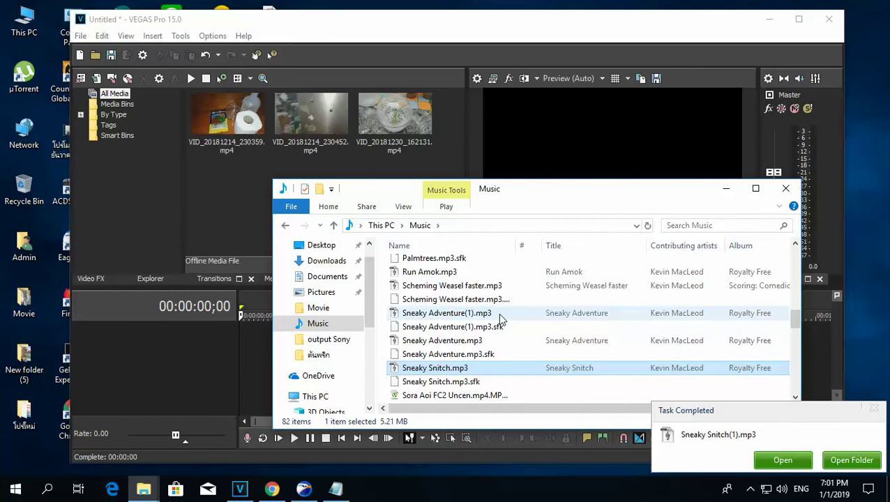
pyautogui.moveTo(454, 373); pyautogui.dragTo(240, 227)
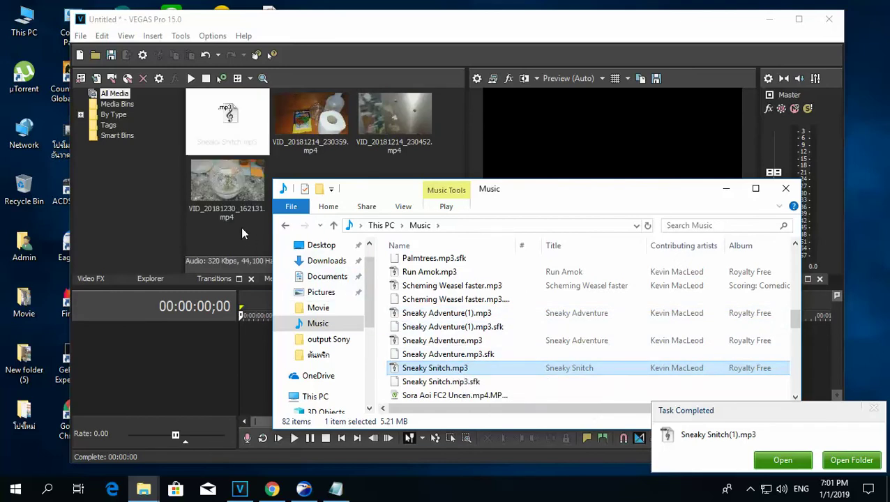
pyautogui.click(379, 163)
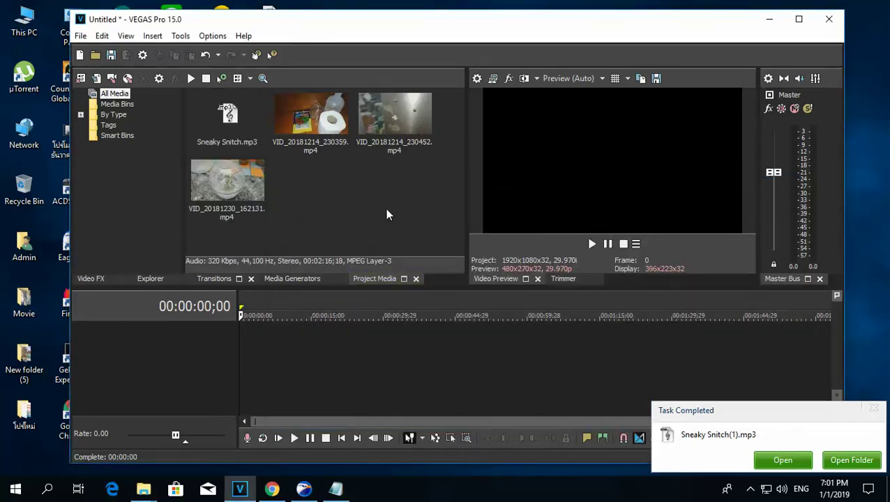
pyautogui.click(874, 408)
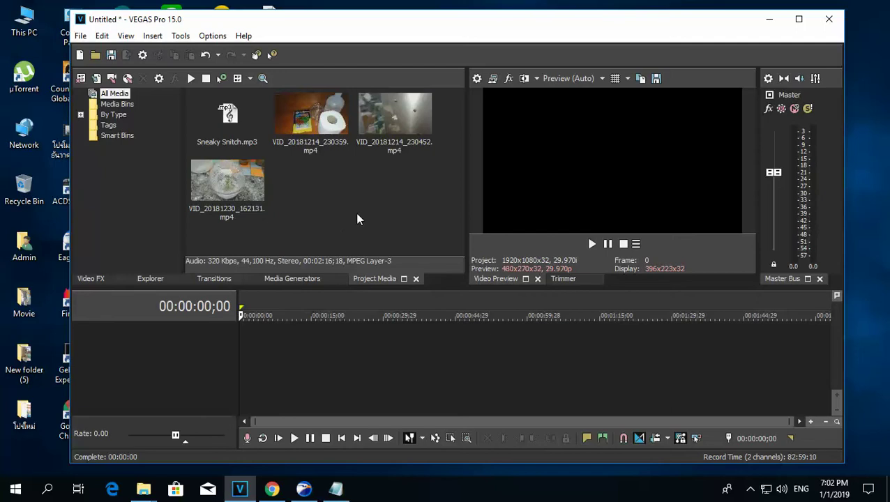
pyautogui.moveTo(501, 28); pyautogui.dragTo(494, 24)
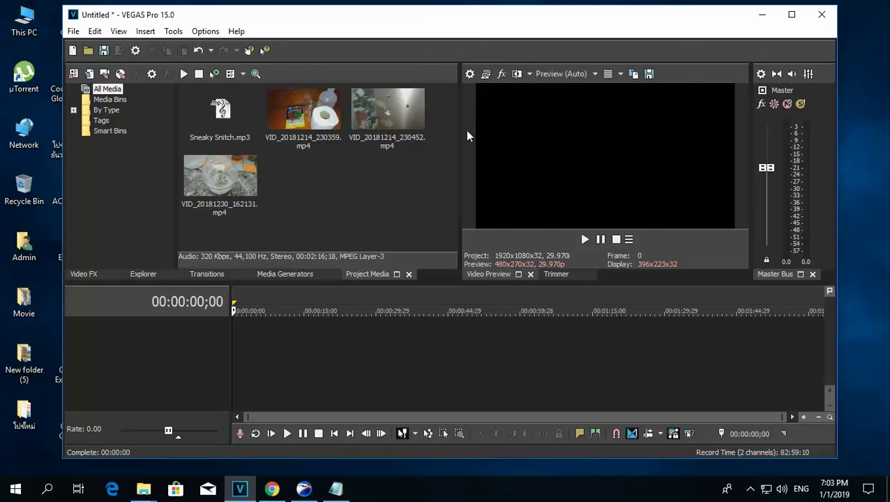
# Review the video templates in the project properties and apply HD 1080-60i (1920x1080, 29.970 fps)
pyautogui.click(470, 75)
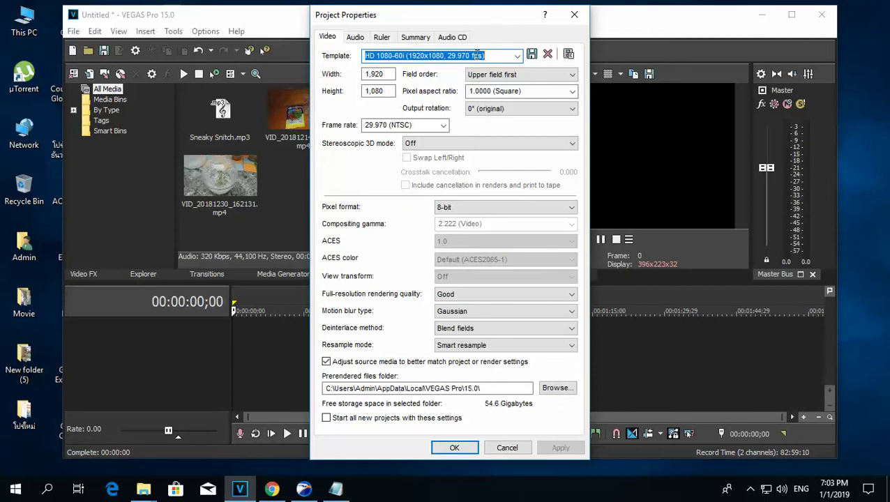
pyautogui.click(517, 56)
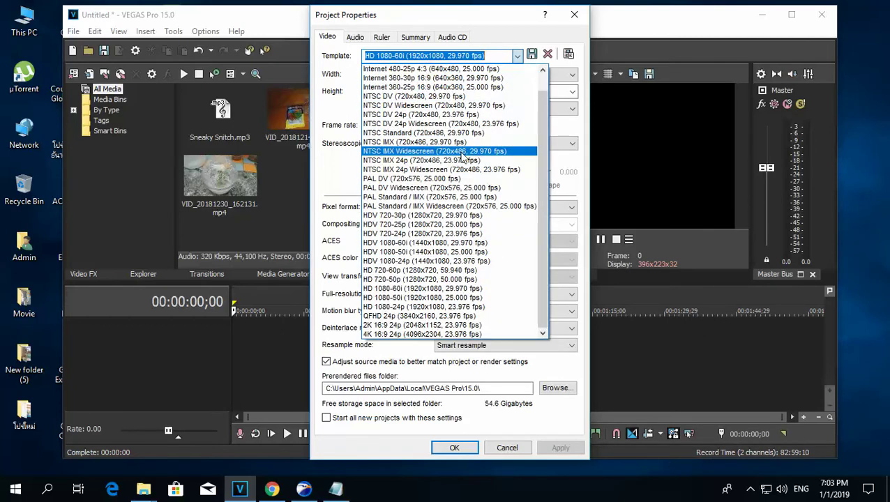
pyautogui.scroll(1, 455, 120)
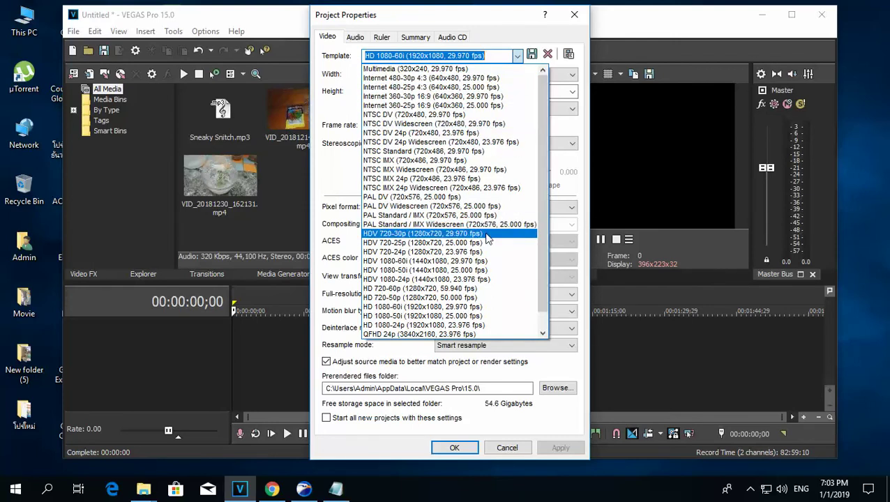
pyautogui.scroll(-1, 493, 288)
pyautogui.scroll(-1, 492, 287)
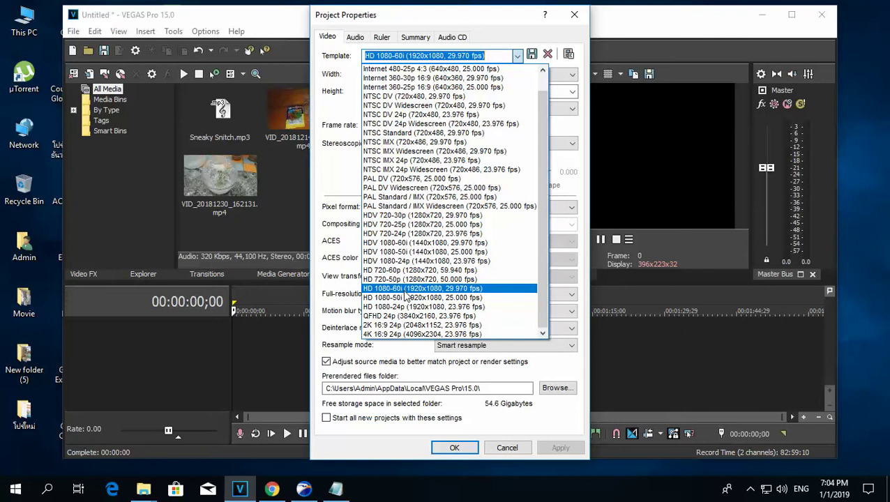
pyautogui.click(405, 289)
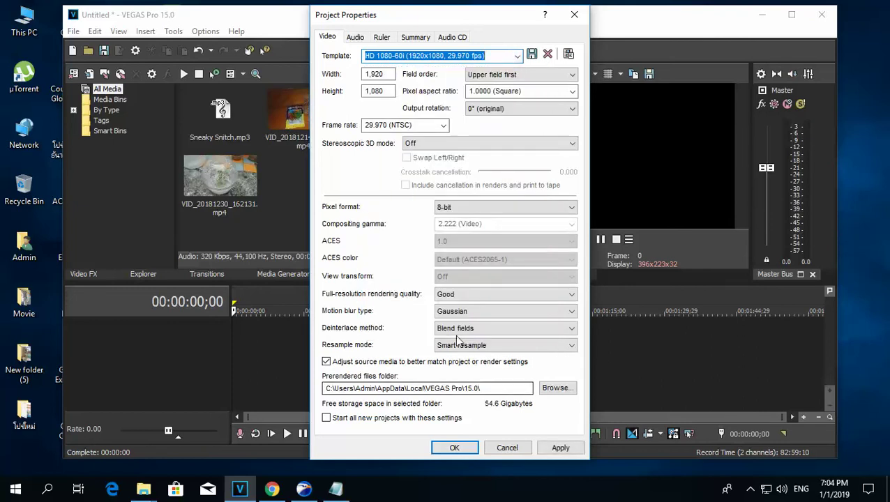
pyautogui.click(557, 451)
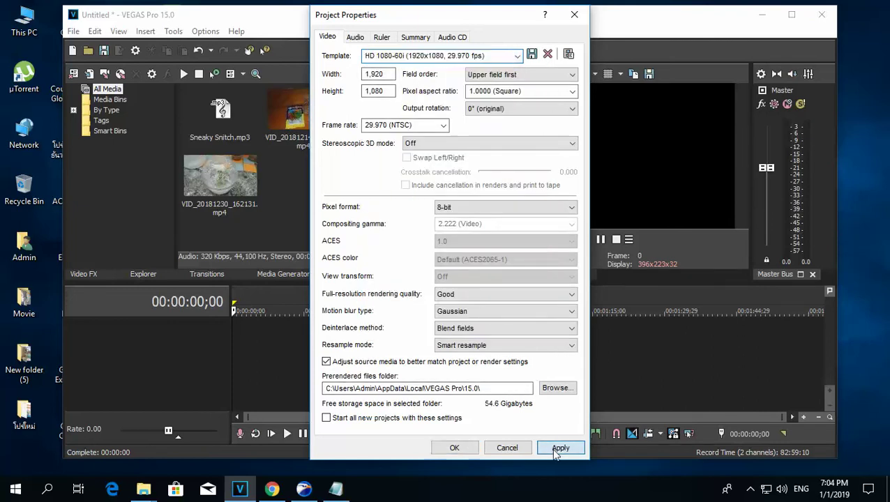
pyautogui.click(454, 448)
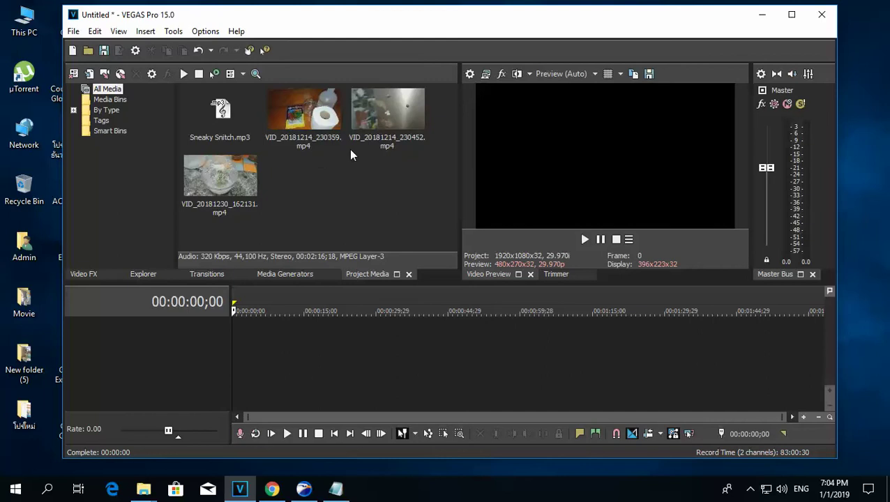
# Place VID_20181214_230359.mp4 at the start of the timeline, matching the project to the clip, and play it to about 00:00:12;29
pyautogui.moveTo(297, 136); pyautogui.dragTo(234, 360)
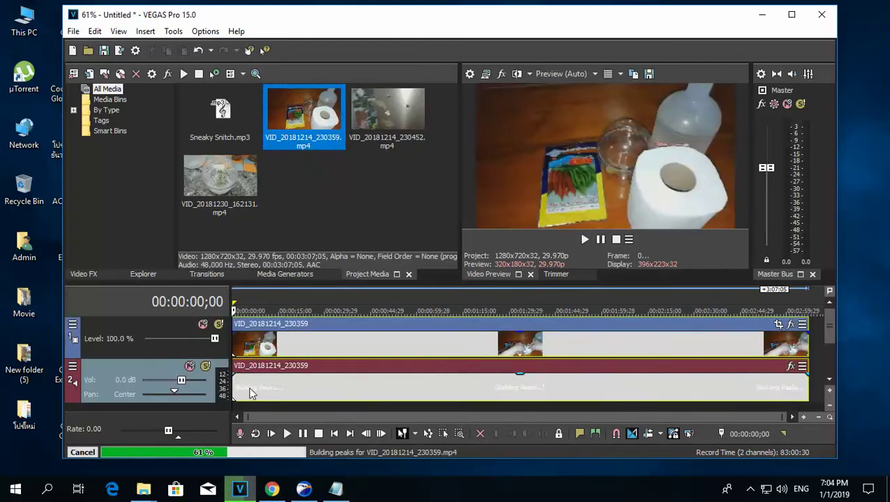
pyautogui.click(271, 434)
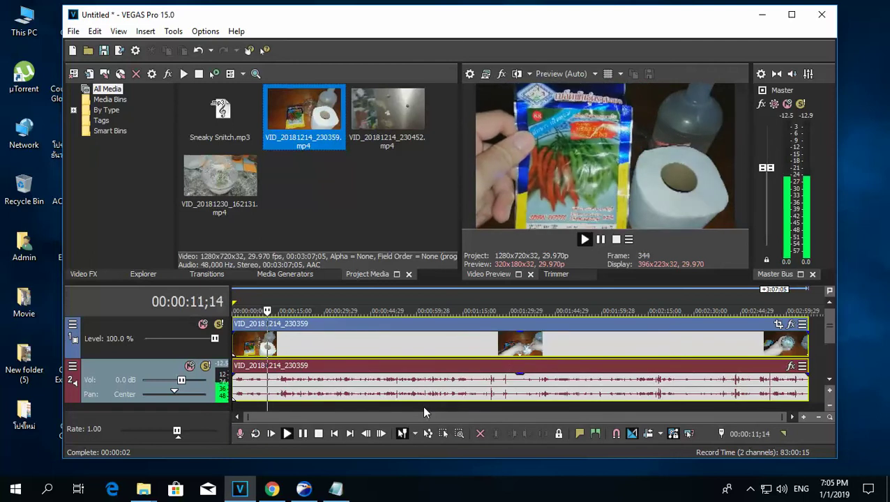
pyautogui.click(402, 353)
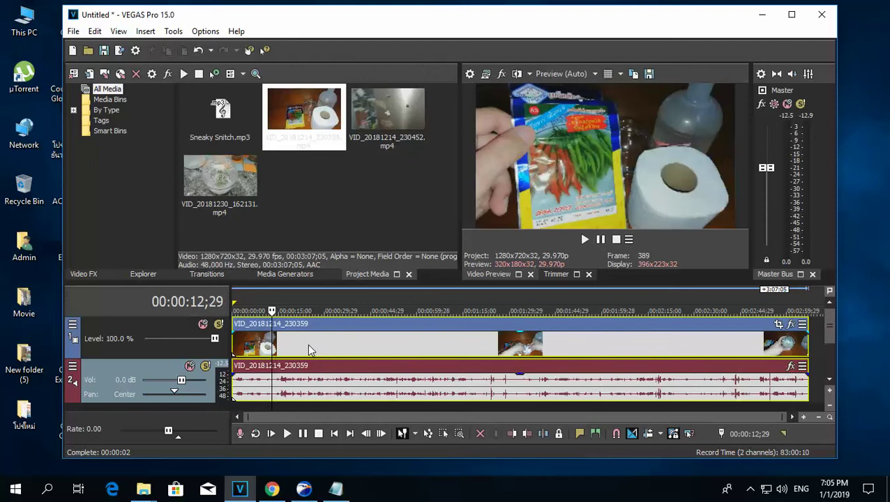
# Try splitting the timeline clip and its audio at 00:00:12;29, and undo the split
pyautogui.rightClick(321, 324)
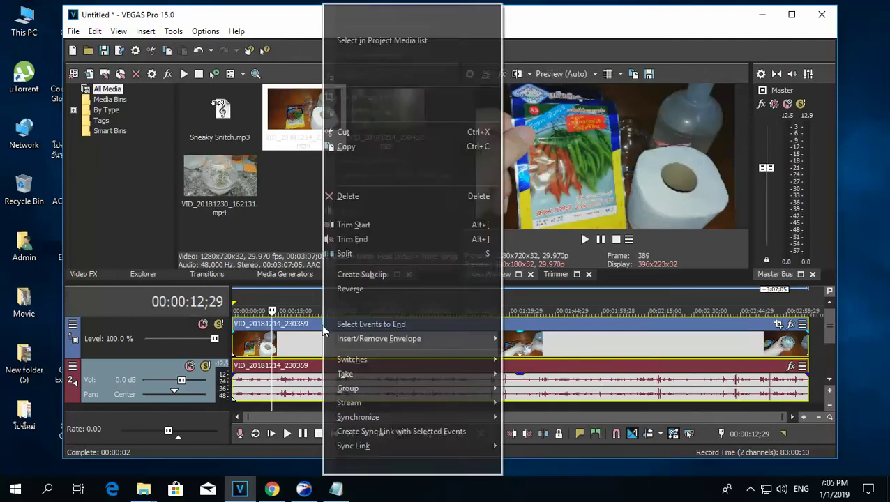
pyautogui.click(358, 254)
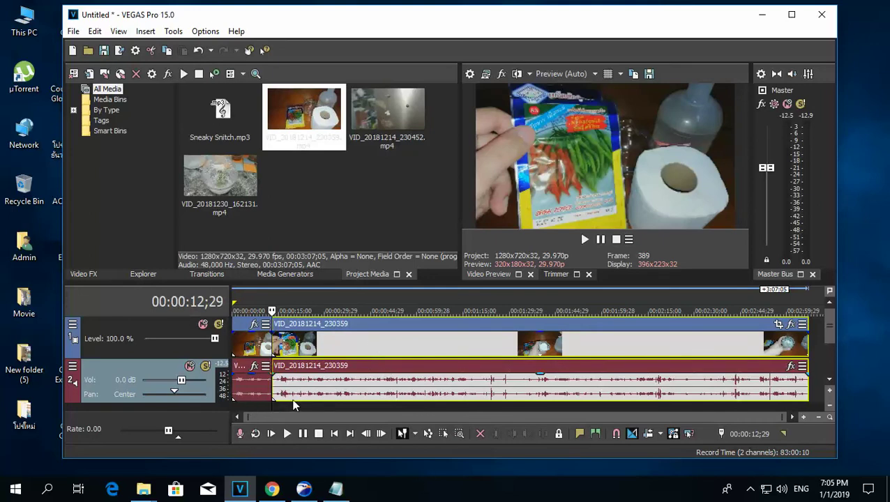
pyautogui.click(200, 50)
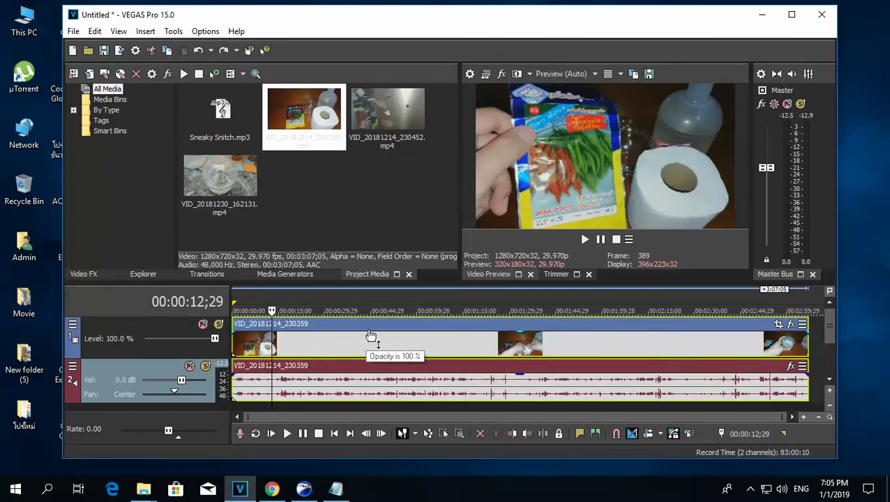
# Play the first clip to about 00:00:14;20, and place VID_20181214_230452.mp4 directly after it on the timeline
pyautogui.click(585, 240)
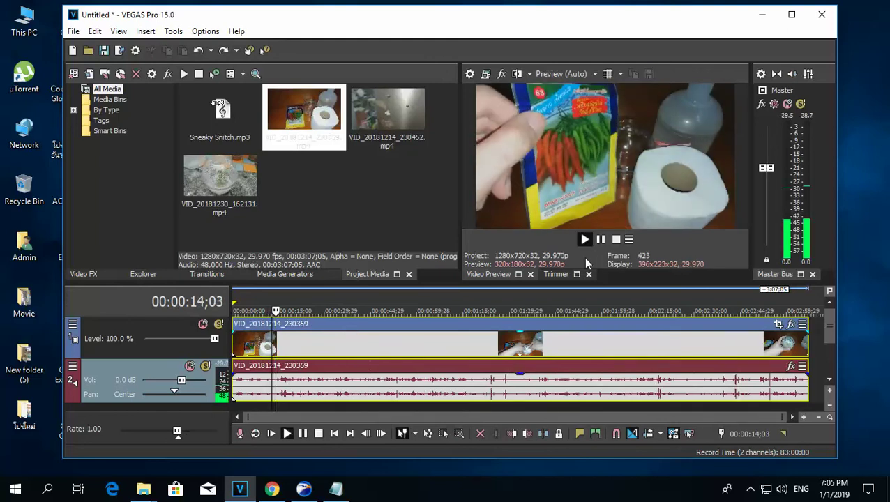
pyautogui.click(600, 238)
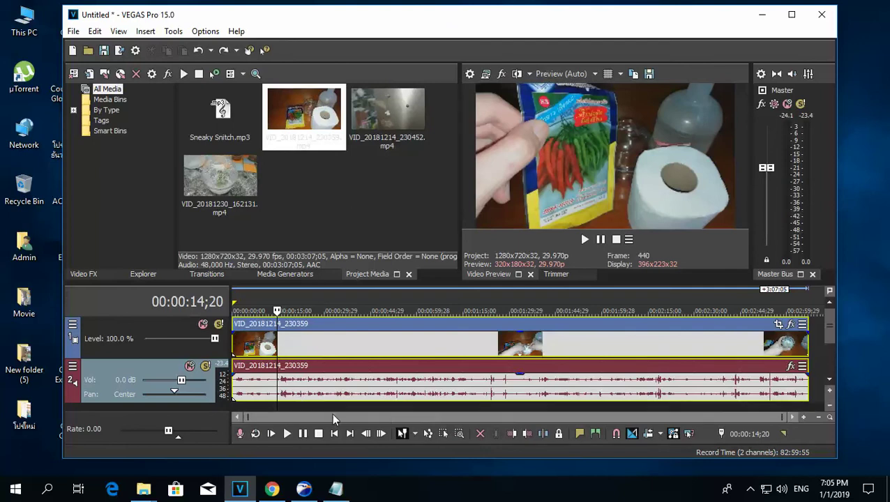
pyautogui.moveTo(332, 415); pyautogui.dragTo(528, 416)
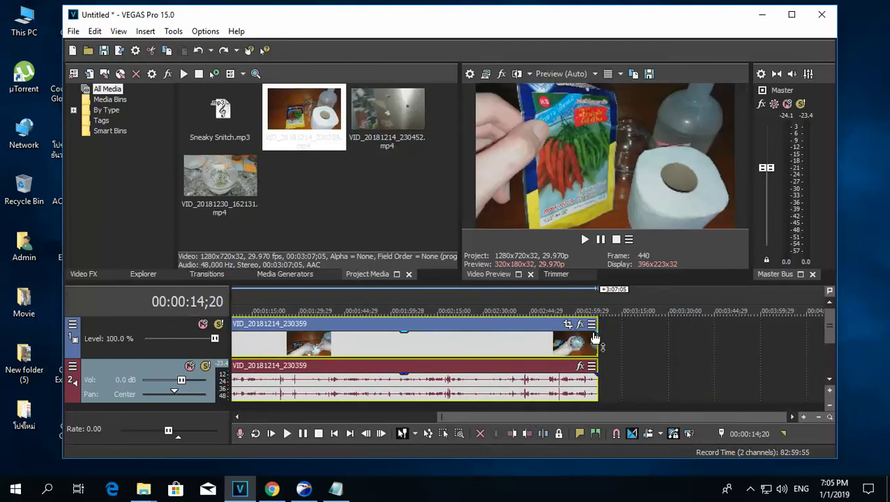
pyautogui.click(398, 145)
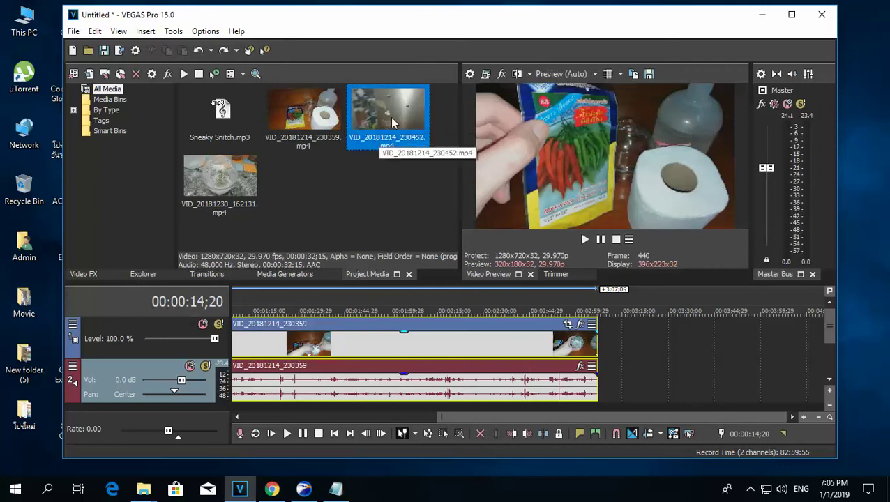
pyautogui.moveTo(356, 112); pyautogui.dragTo(606, 341)
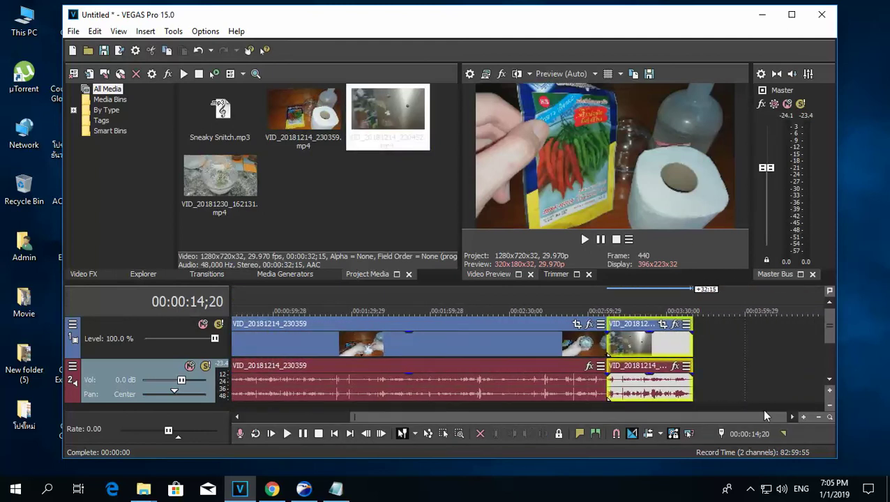
# Play the timeline across the cut between the two clips, from about 00:03:04;16 to 00:03:09;12
pyautogui.click(600, 411)
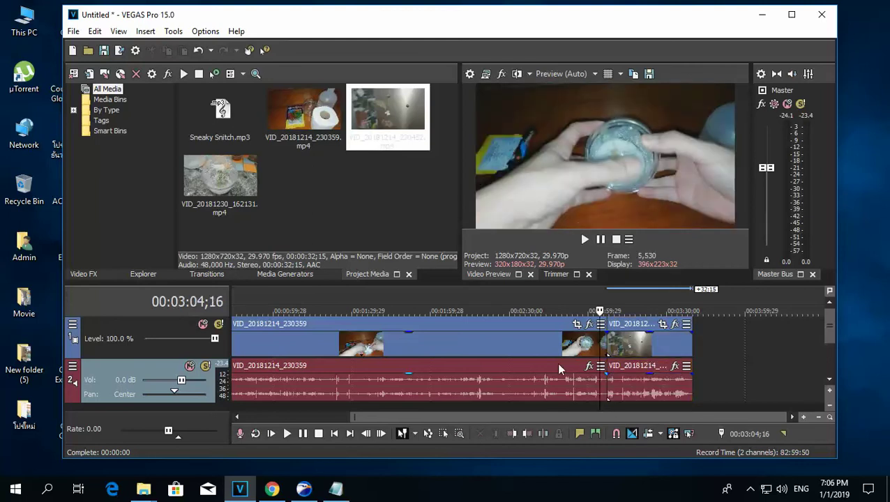
pyautogui.click(585, 239)
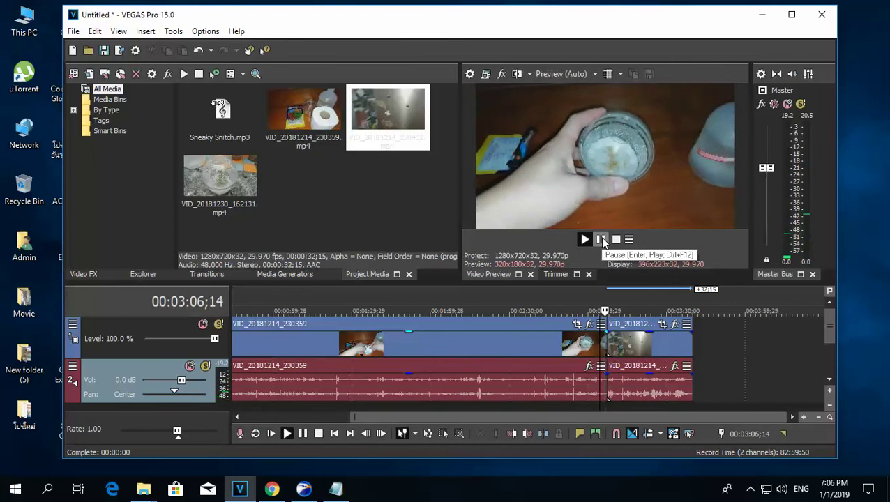
pyautogui.click(602, 240)
pyautogui.click(601, 239)
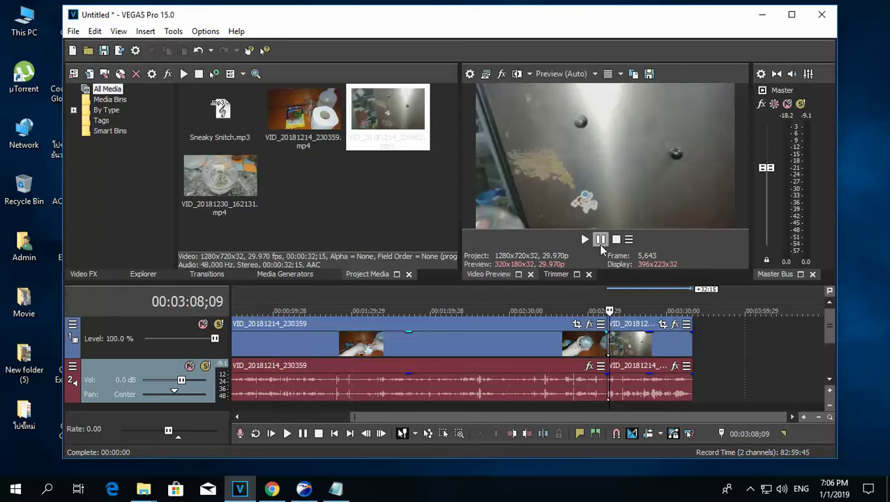
pyautogui.click(601, 240)
pyautogui.click(601, 240)
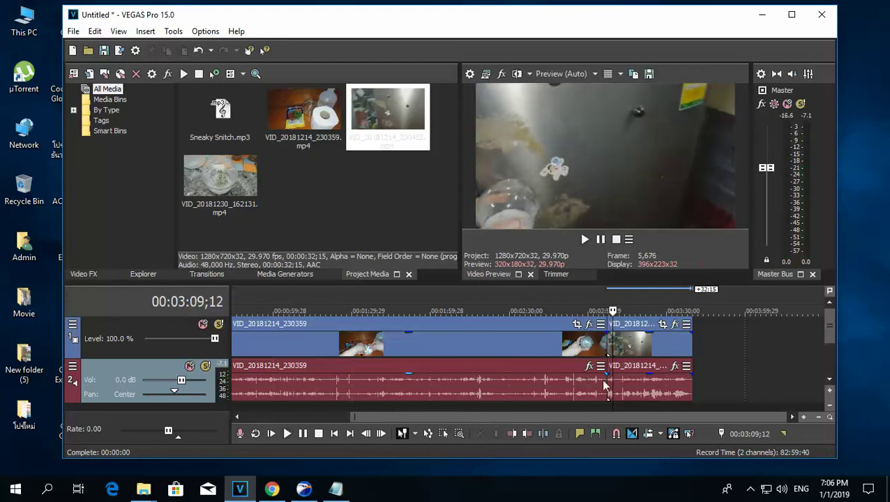
# Move the second clip about 5 seconds earlier so it overlaps the first, and play the resulting crossfade
pyautogui.click(572, 410)
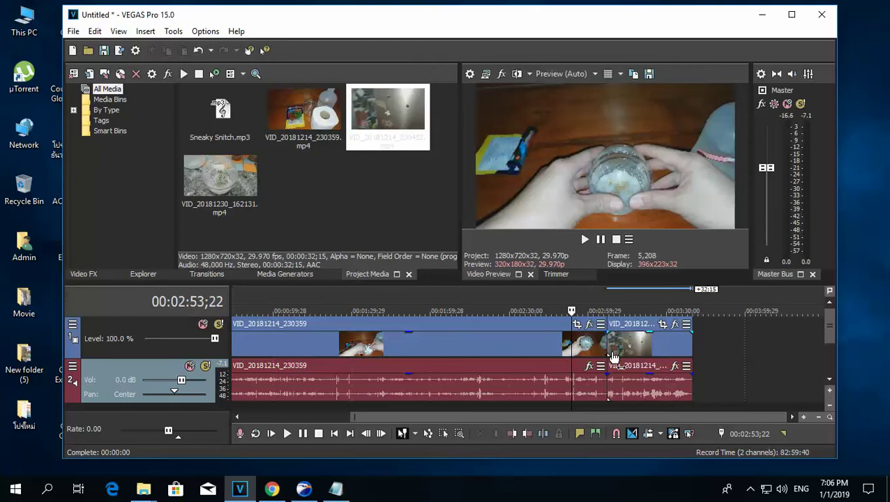
pyautogui.click(630, 326)
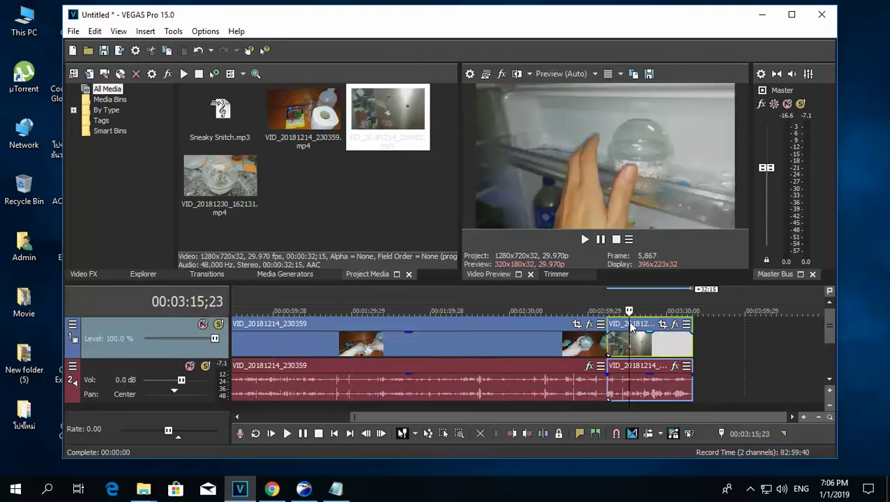
pyautogui.moveTo(630, 327); pyautogui.dragTo(626, 328)
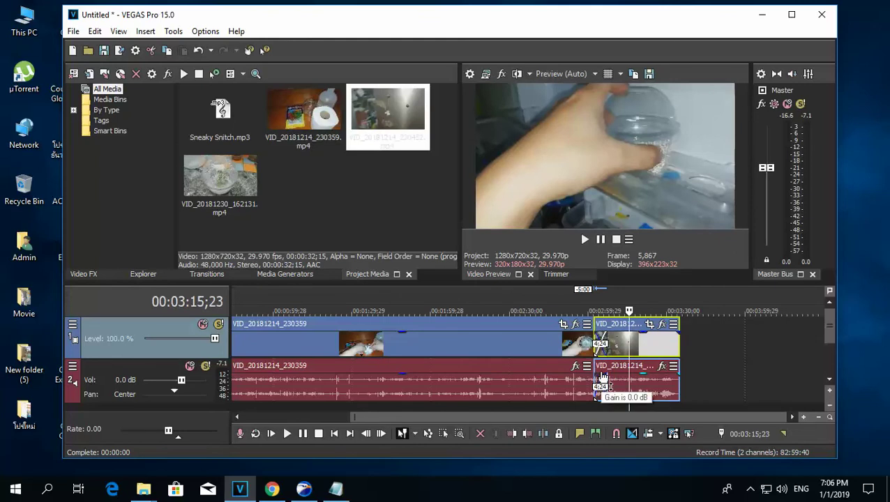
pyautogui.click(582, 406)
pyautogui.click(584, 240)
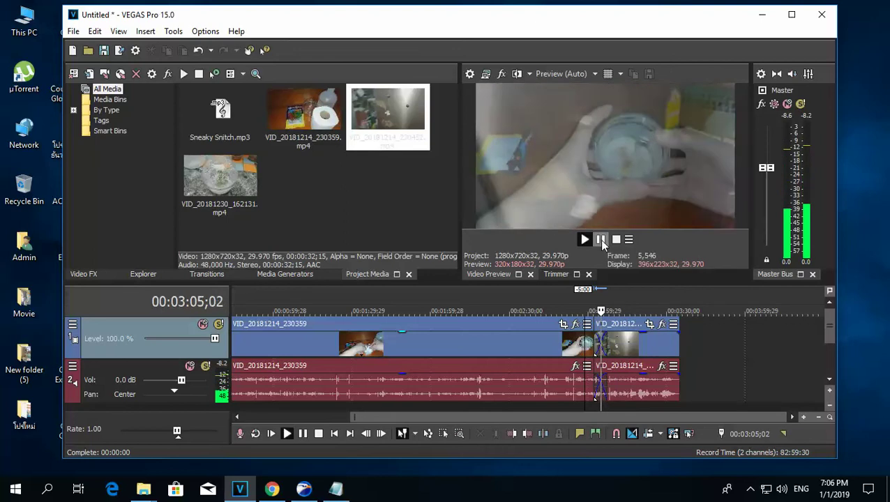
pyautogui.click(599, 239)
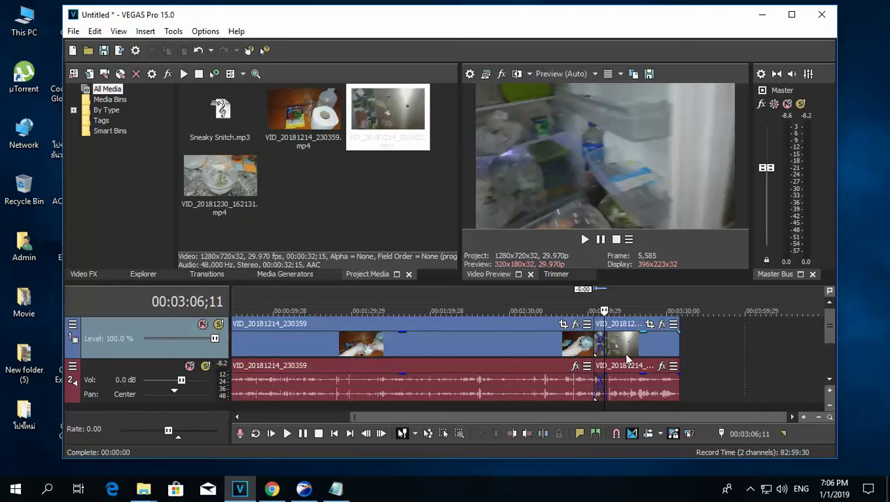
# Shorten the crossfade to about 3;02 by shifting the second clip later, and play the transition from about 00:02:58;29
pyautogui.moveTo(618, 330); pyautogui.dragTo(625, 330)
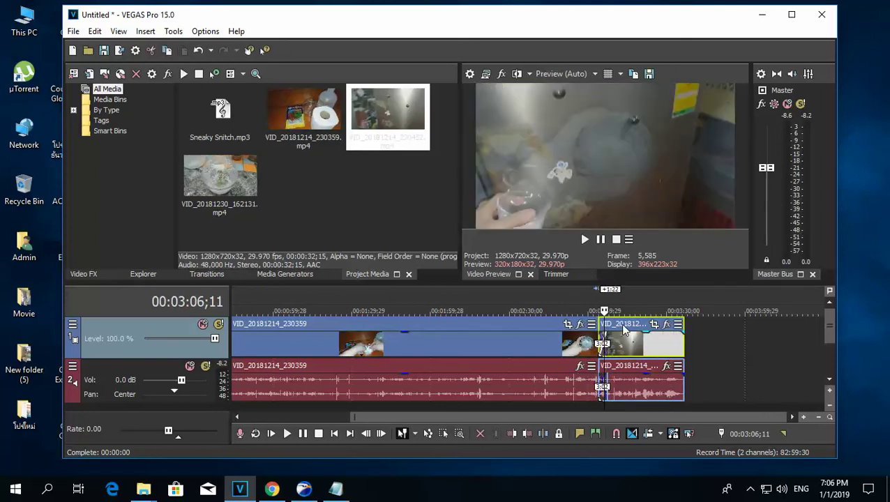
pyautogui.click(583, 407)
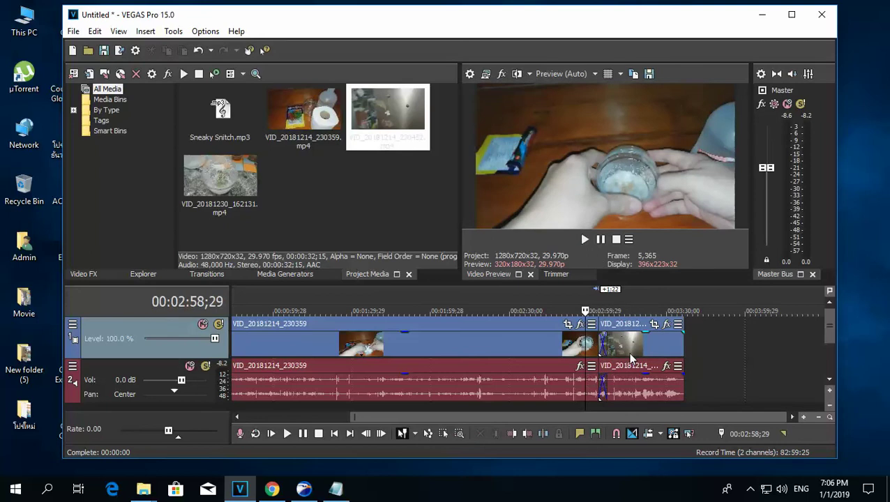
pyautogui.click(585, 239)
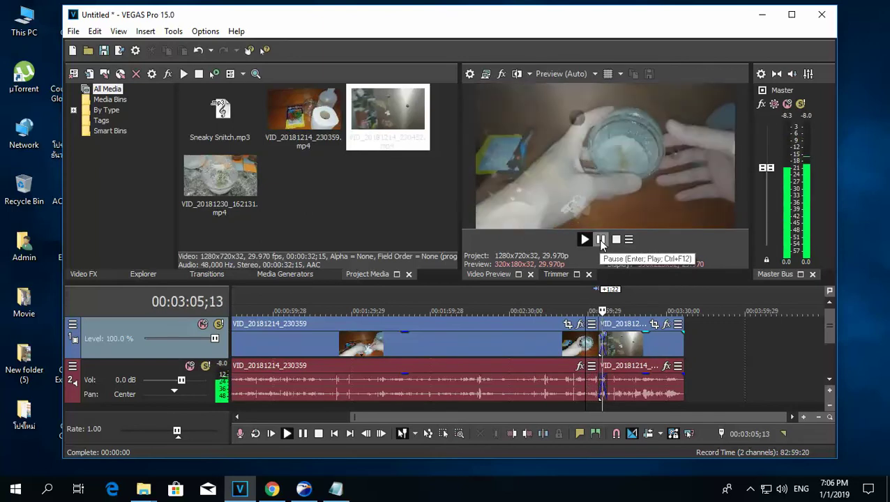
pyautogui.click(600, 240)
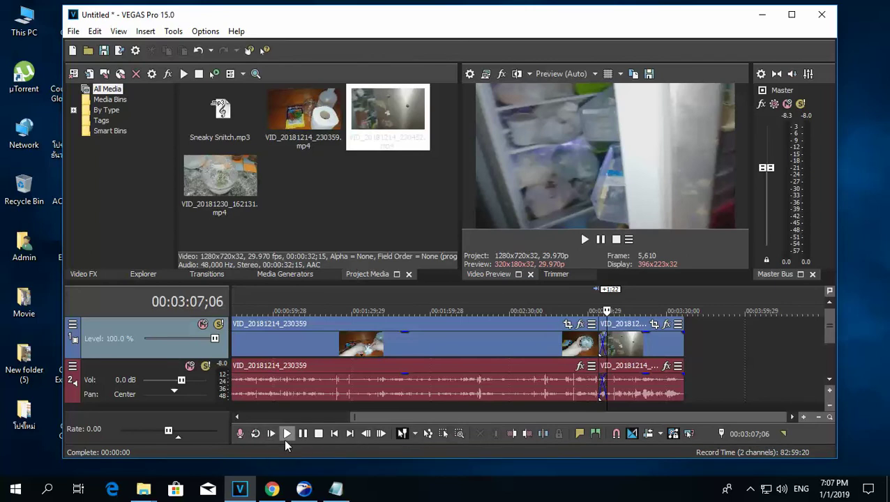
pyautogui.click(549, 411)
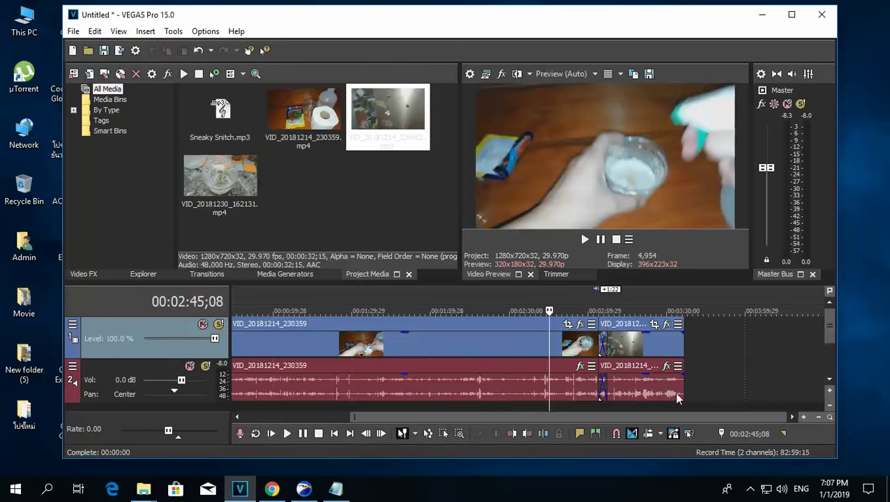
pyautogui.click(831, 381)
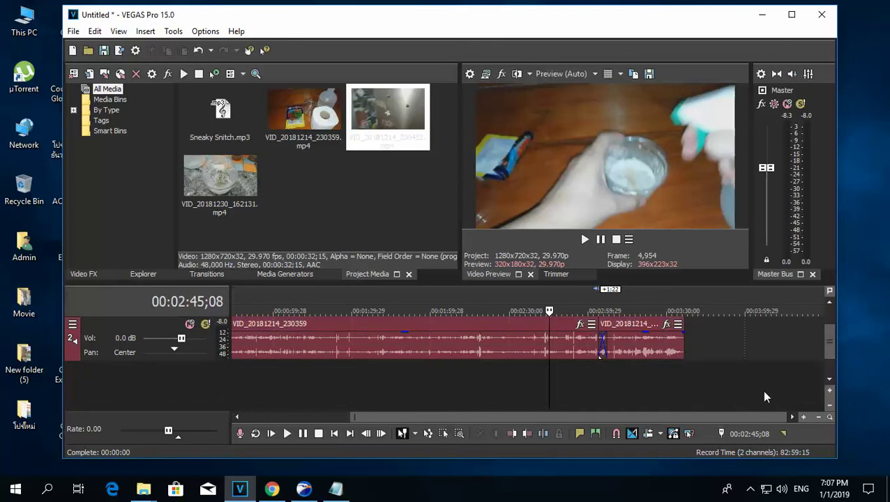
pyautogui.moveTo(830, 339)
pyautogui.mouseDown()
pyautogui.moveTo(829, 330)
pyautogui.moveTo(830, 340)
pyautogui.mouseUp()
pyautogui.click(462, 374)
pyautogui.click(576, 369)
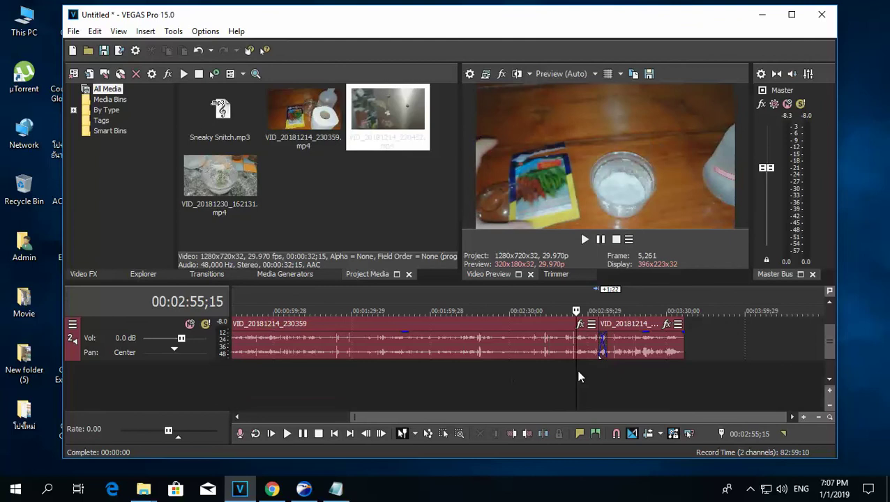
pyautogui.click(625, 381)
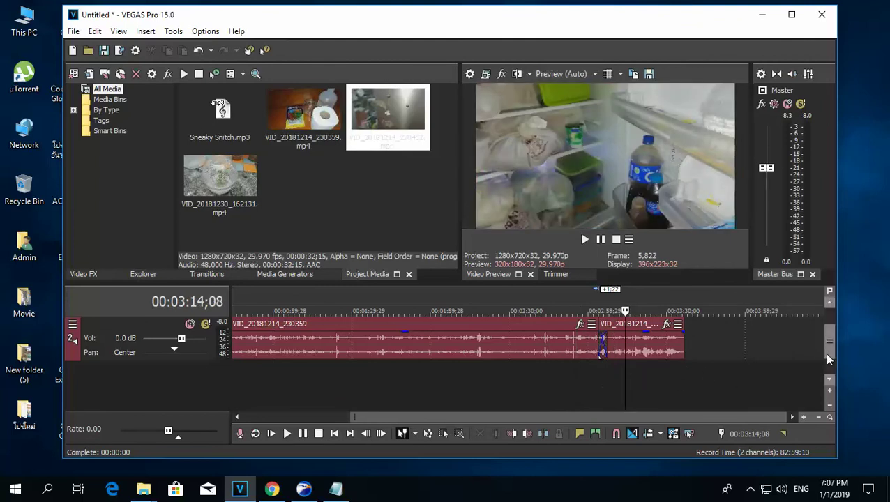
pyautogui.scroll(2, 824, 352)
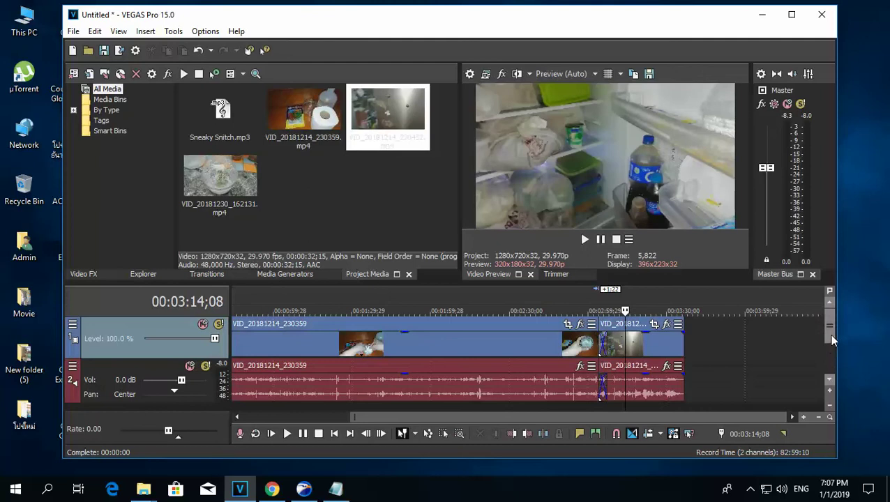
# Play the second clip in short stretches from 00:03:14;08 to about 00:03:16;12, pausing and resuming playback
pyautogui.click(286, 434)
pyautogui.click(304, 436)
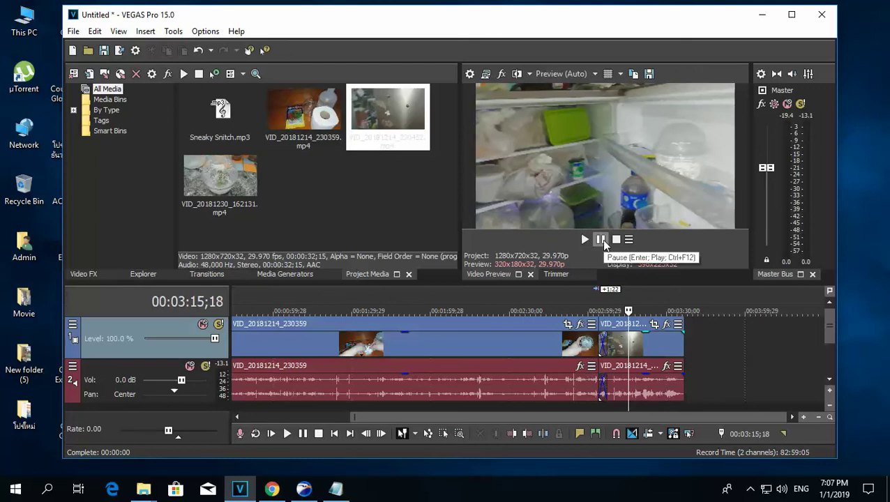
pyautogui.press('space')
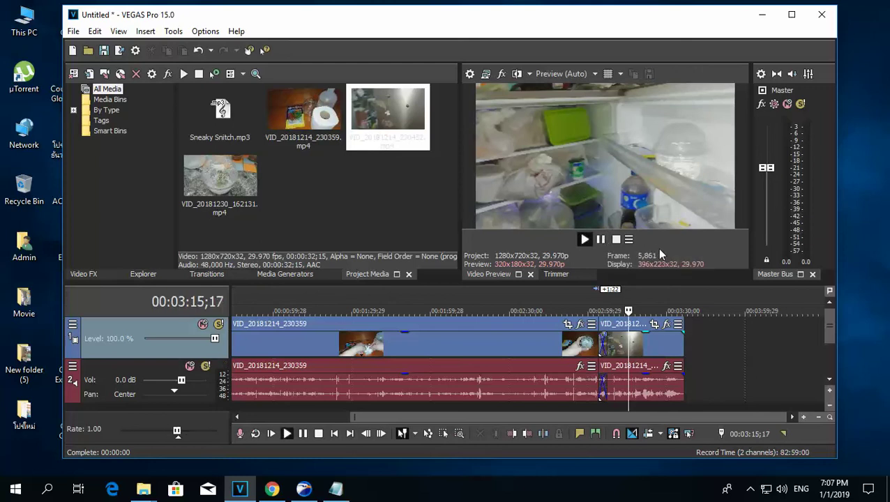
pyautogui.press('space')
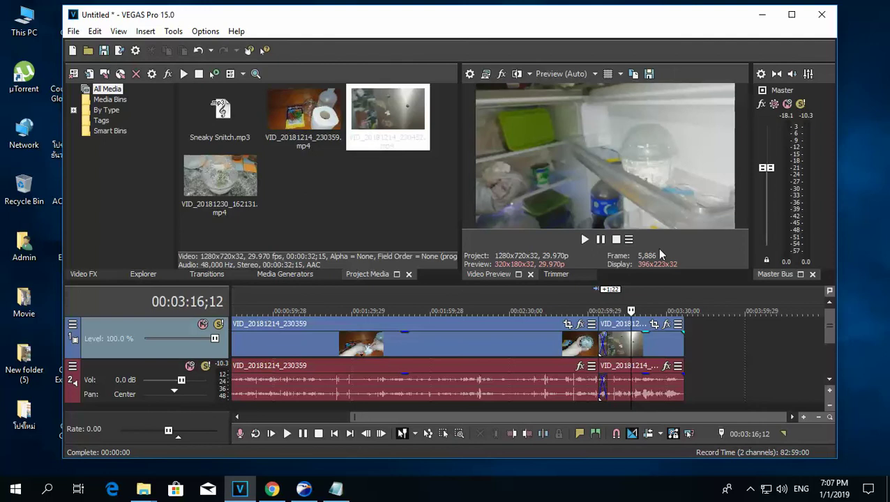
pyautogui.rightClick(654, 338)
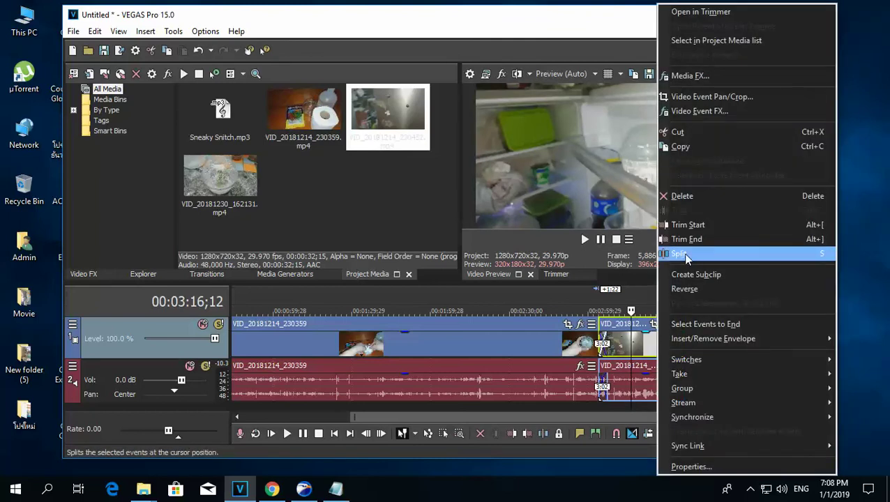
pyautogui.click(571, 295)
pyautogui.click(574, 298)
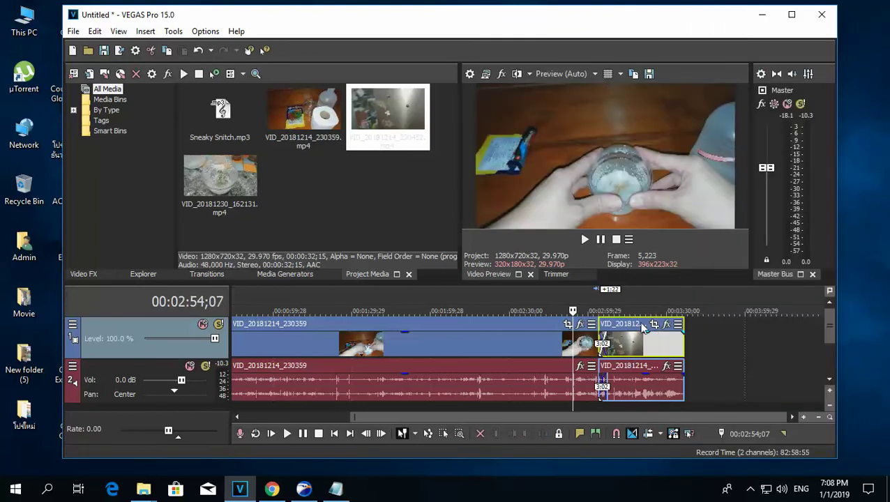
pyautogui.click(696, 346)
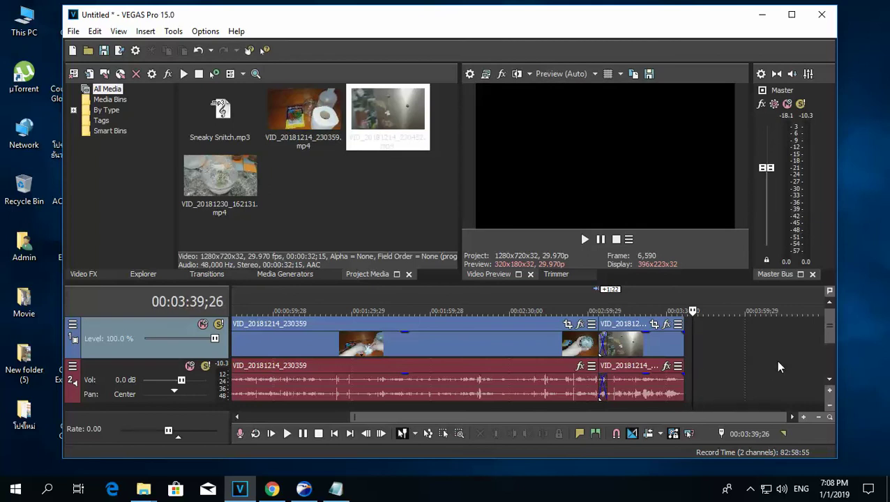
pyautogui.click(665, 408)
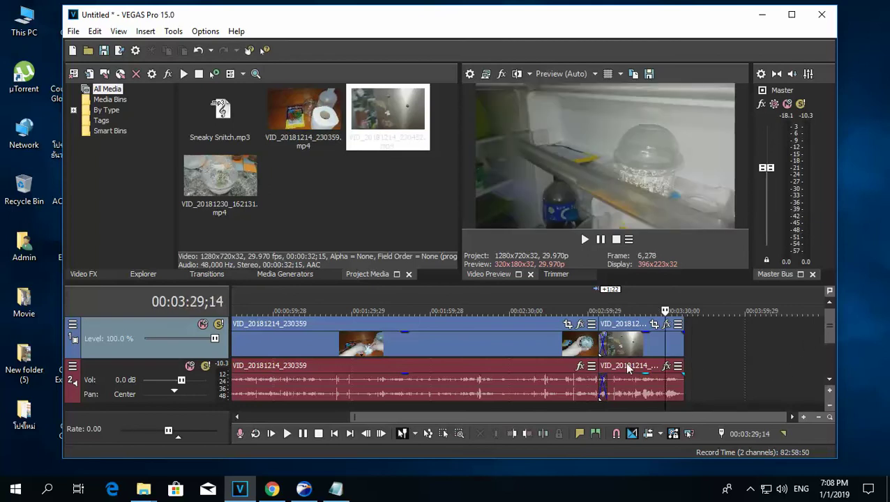
pyautogui.click(693, 347)
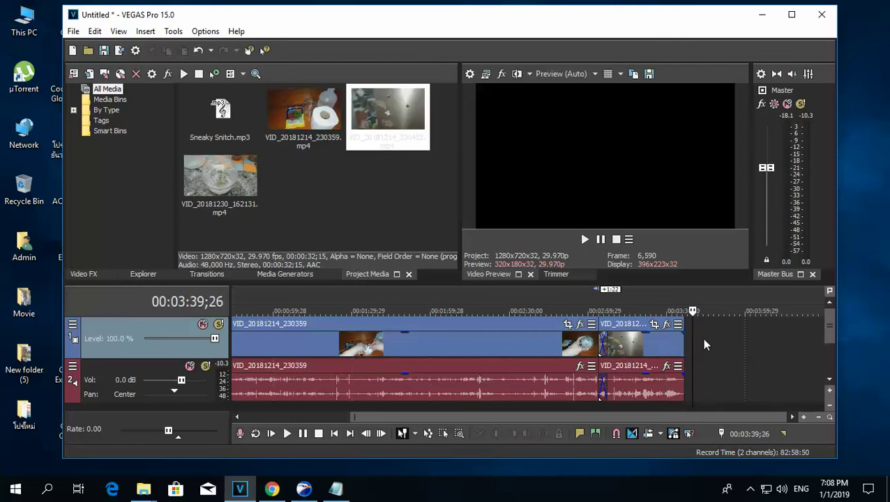
pyautogui.click(655, 354)
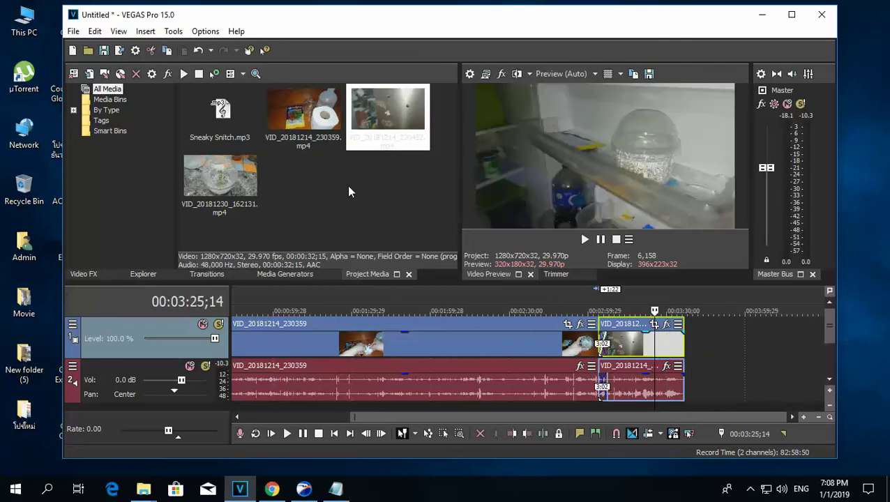
# Place VID_20181230_162131.mp4 on the timeline overlapping the end of the second clip, and play the crossfade to about 00:03:39;03
pyautogui.moveTo(234, 180); pyautogui.dragTo(682, 364)
pyautogui.scroll(-2, 681, 365)
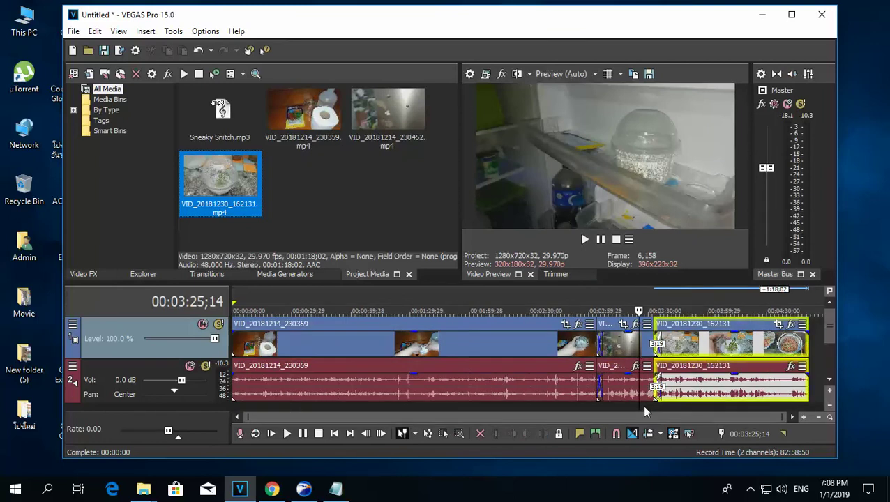
pyautogui.click(642, 404)
pyautogui.click(584, 239)
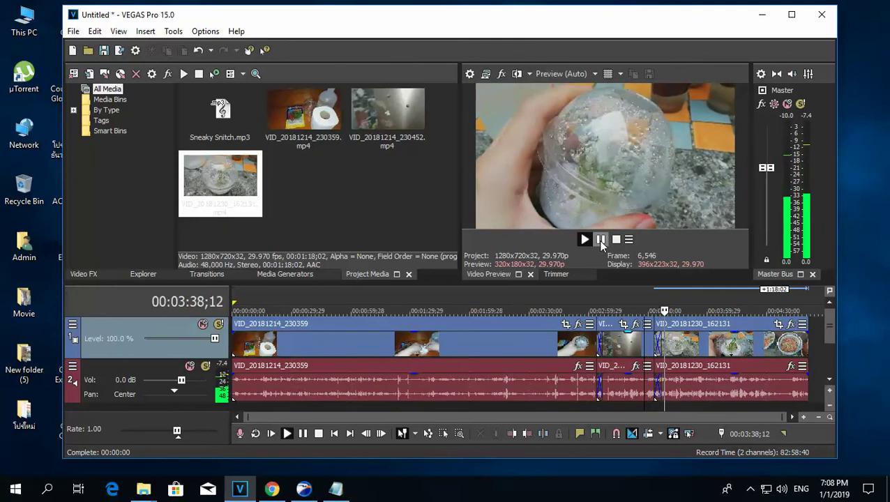
pyautogui.click(601, 241)
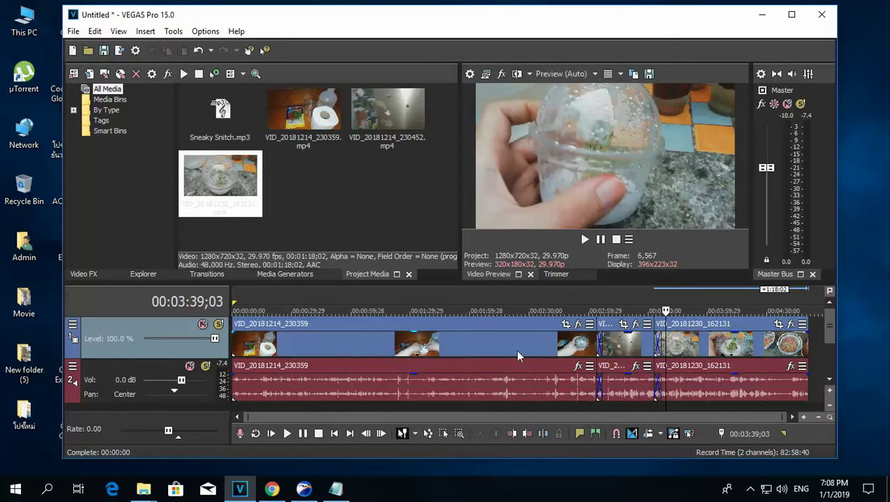
# Try higher and lower volume levels on the video clips' audio track, ending back at 0.0 dB
pyautogui.click(830, 379)
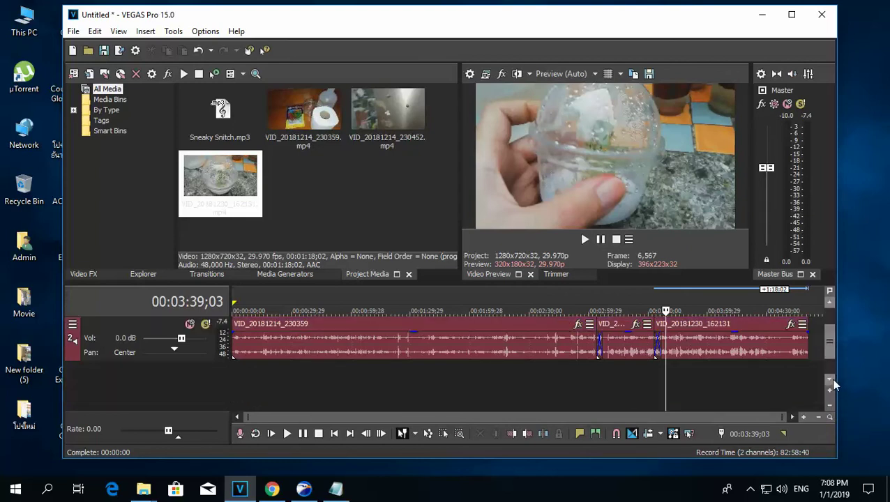
pyautogui.scroll(1, 829, 353)
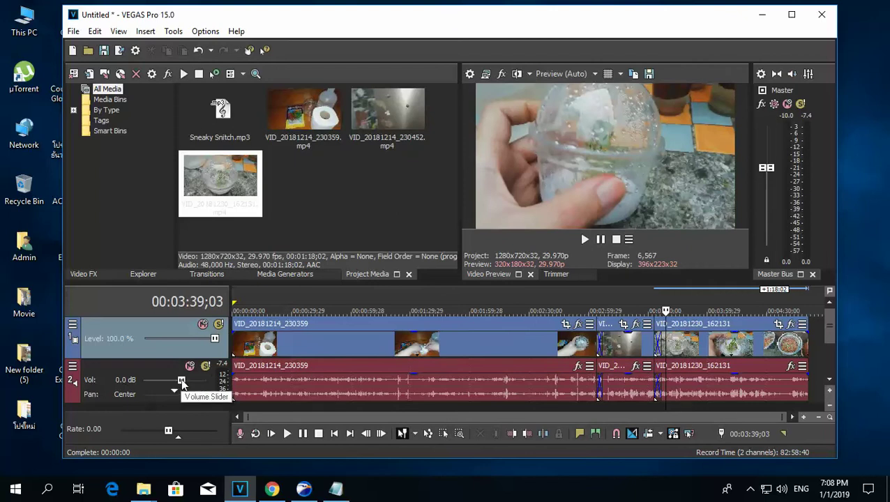
pyautogui.moveTo(181, 383); pyautogui.dragTo(185, 386)
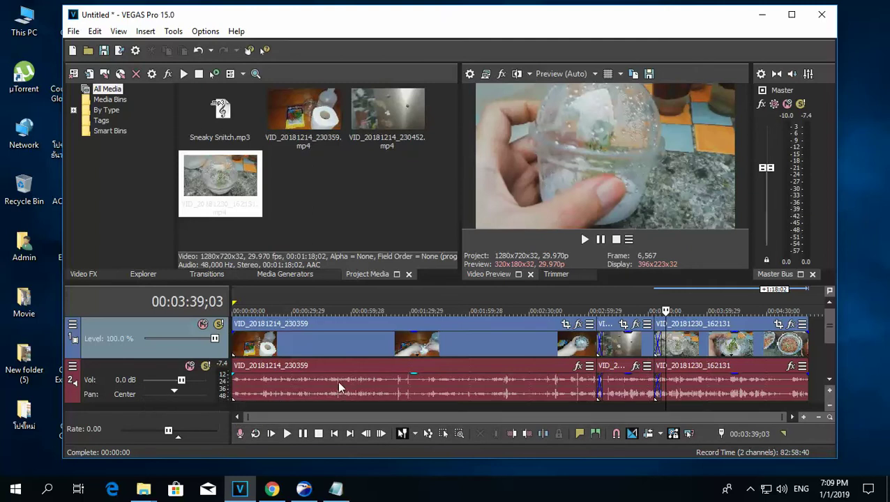
pyautogui.moveTo(180, 380); pyautogui.dragTo(189, 384)
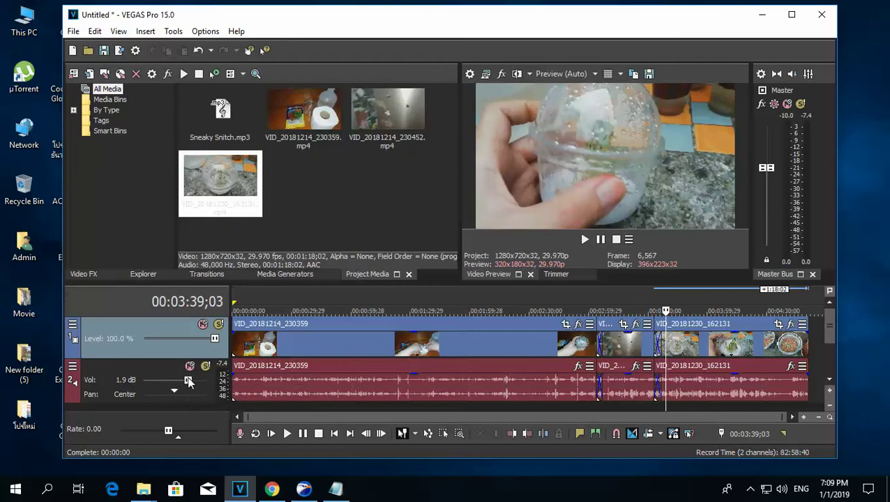
pyautogui.moveTo(187, 381); pyautogui.dragTo(186, 384)
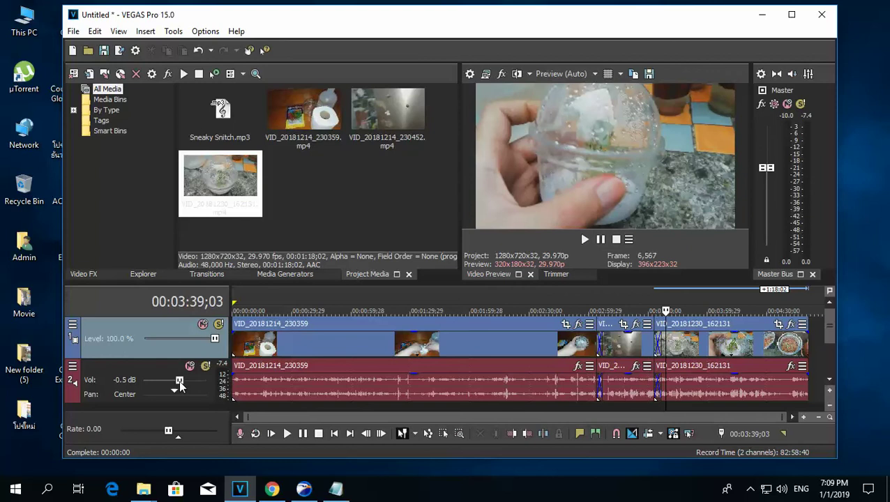
pyautogui.moveTo(178, 381); pyautogui.dragTo(180, 387)
pyautogui.moveTo(175, 381); pyautogui.dragTo(177, 381)
pyautogui.moveTo(181, 381); pyautogui.dragTo(182, 382)
# Try lowering the gain of the first clip's audio event to silence and raise it back to 0.0 dB
pyautogui.click(423, 379)
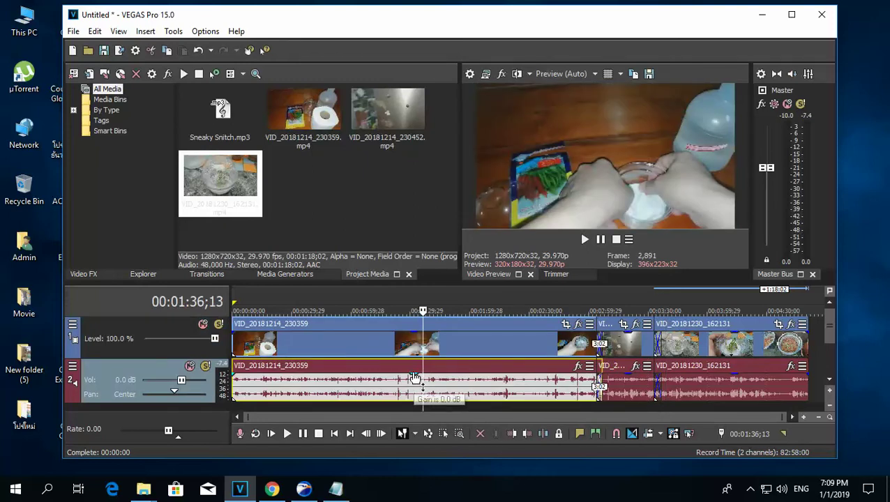
pyautogui.moveTo(414, 378)
pyautogui.mouseDown()
pyautogui.moveTo(424, 402)
pyautogui.moveTo(423, 379)
pyautogui.mouseUp()
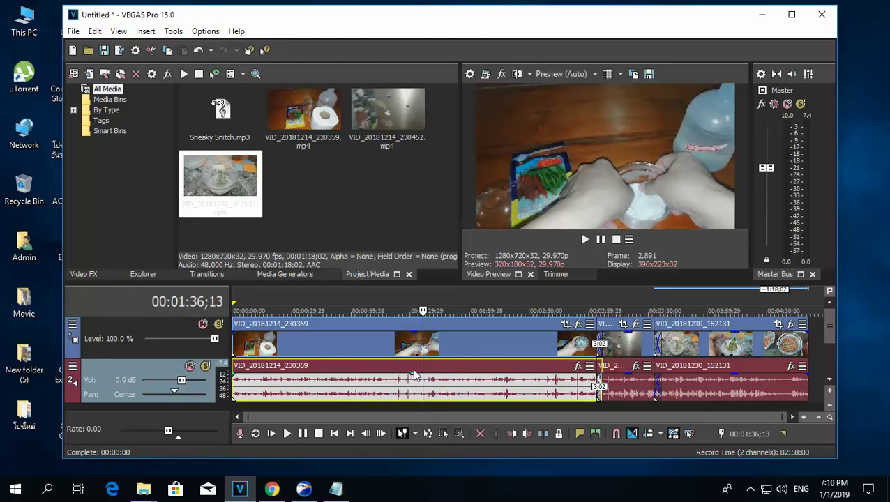
pyautogui.moveTo(416, 377)
pyautogui.mouseDown()
pyautogui.moveTo(416, 396)
pyautogui.moveTo(415, 372)
pyautogui.mouseUp()
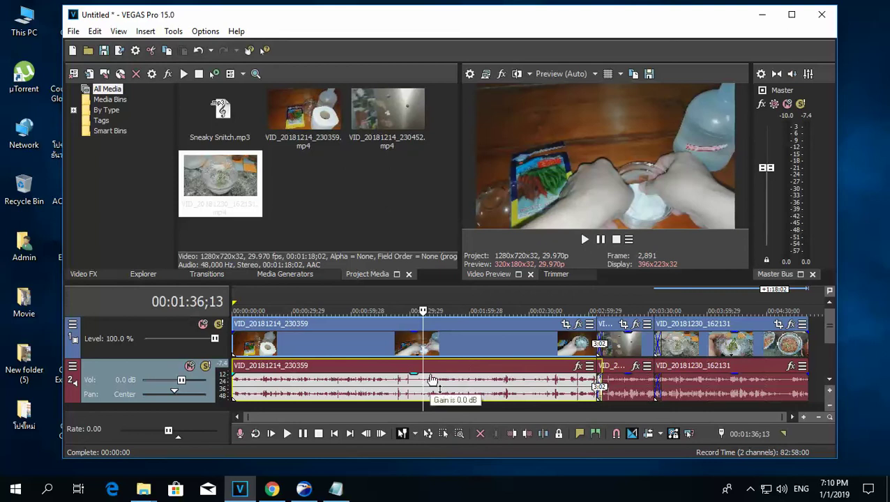
pyautogui.moveTo(432, 378); pyautogui.dragTo(417, 410)
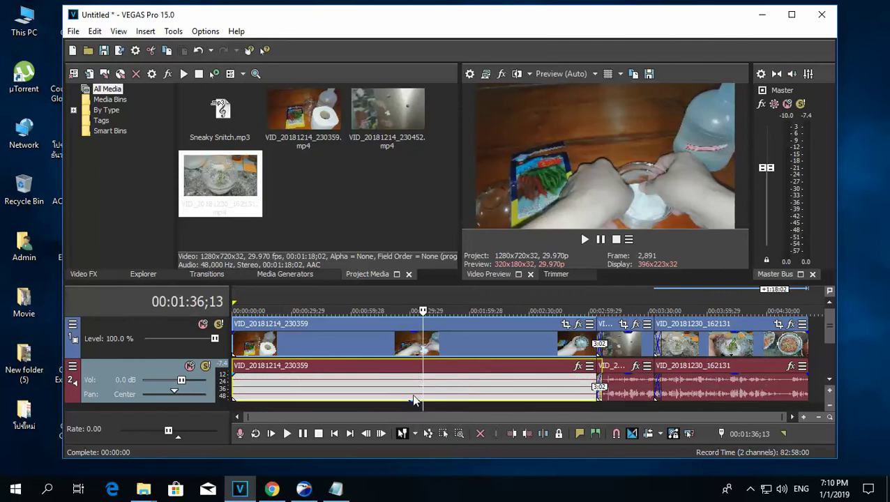
pyautogui.moveTo(414, 404); pyautogui.dragTo(417, 375)
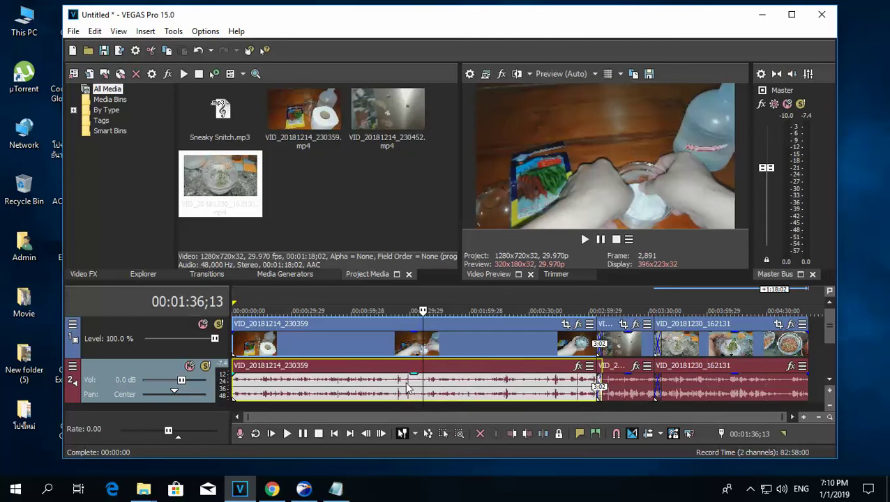
# Place Sneaky Snitch.mp3 on a new audio track from the project start, followed by two more copies, each overlapping the previous by about 4 seconds
pyautogui.click(830, 380)
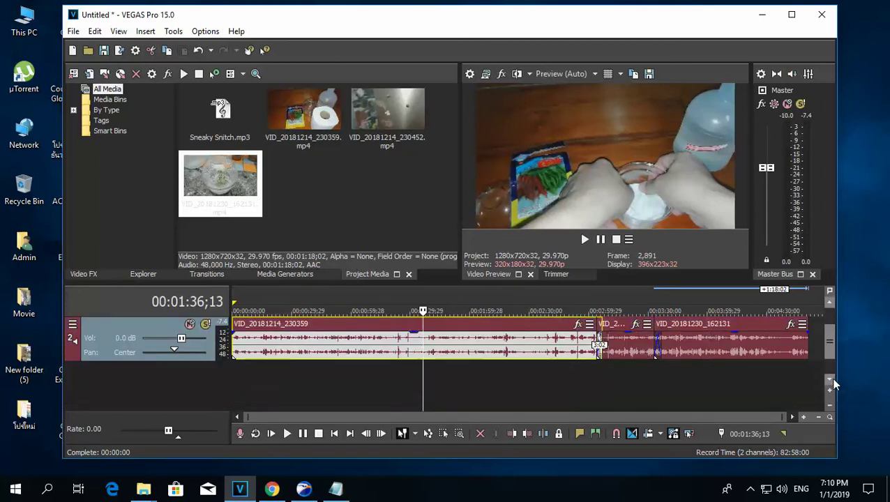
pyautogui.click(567, 387)
pyautogui.click(281, 399)
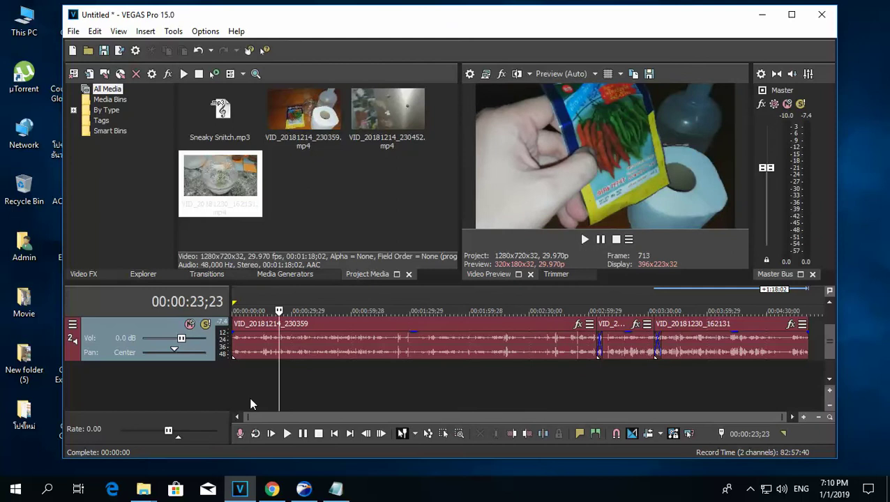
pyautogui.click(234, 390)
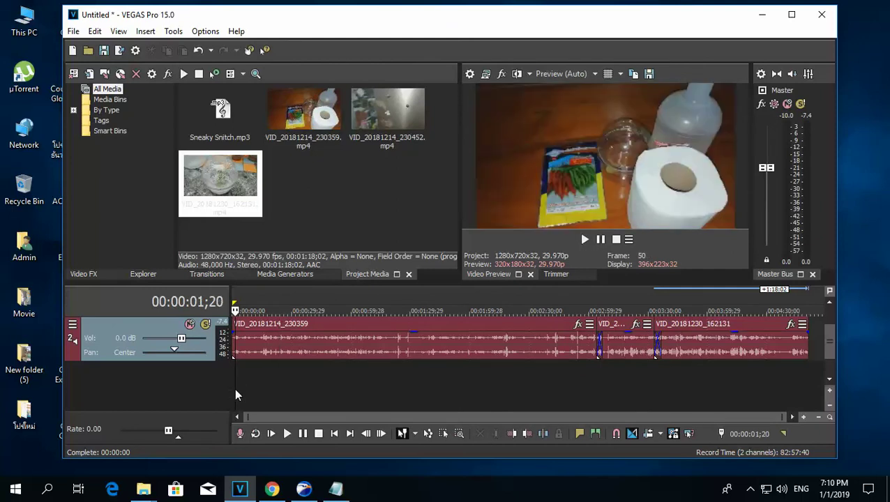
pyautogui.click(233, 377)
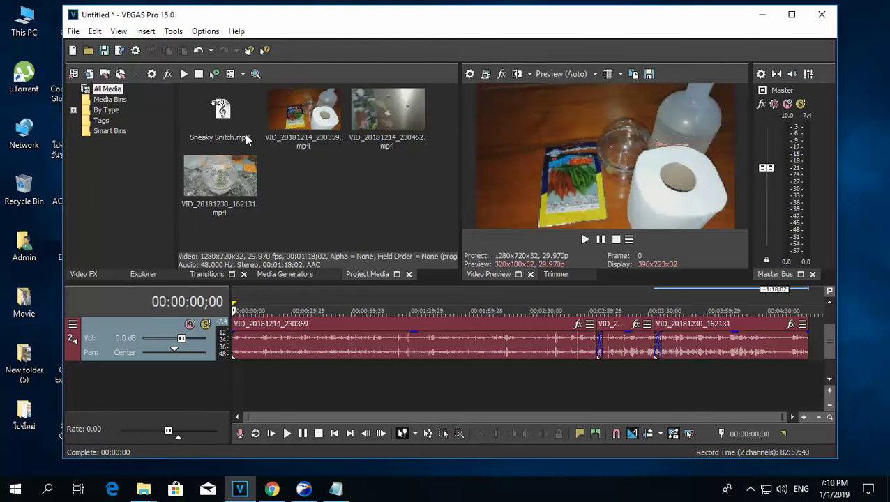
pyautogui.moveTo(236, 122); pyautogui.dragTo(259, 156)
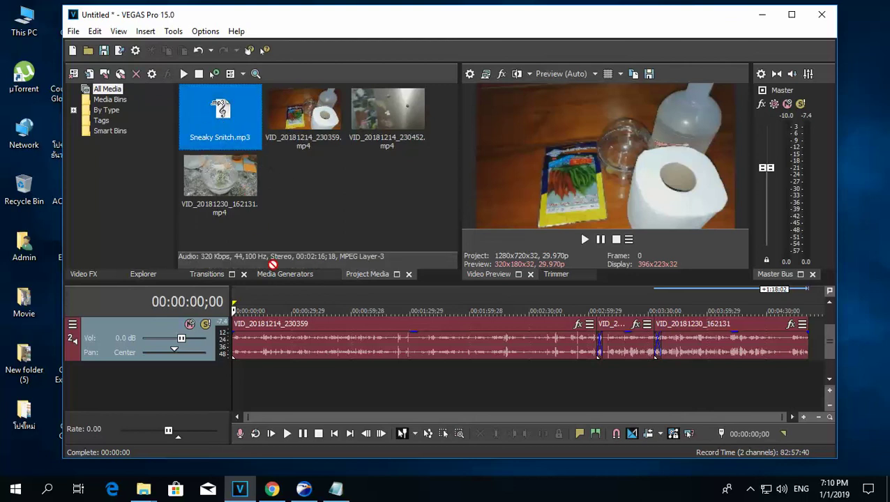
pyautogui.moveTo(272, 265); pyautogui.dragTo(237, 399)
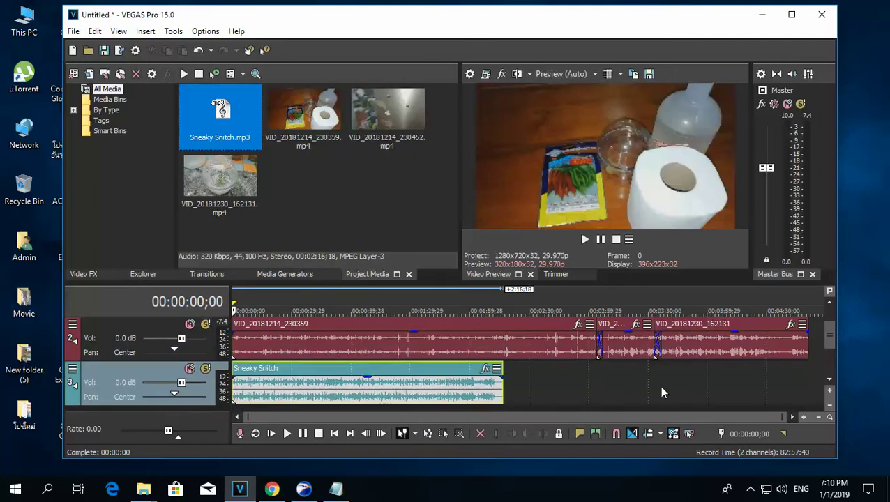
pyautogui.moveTo(235, 123); pyautogui.dragTo(558, 416)
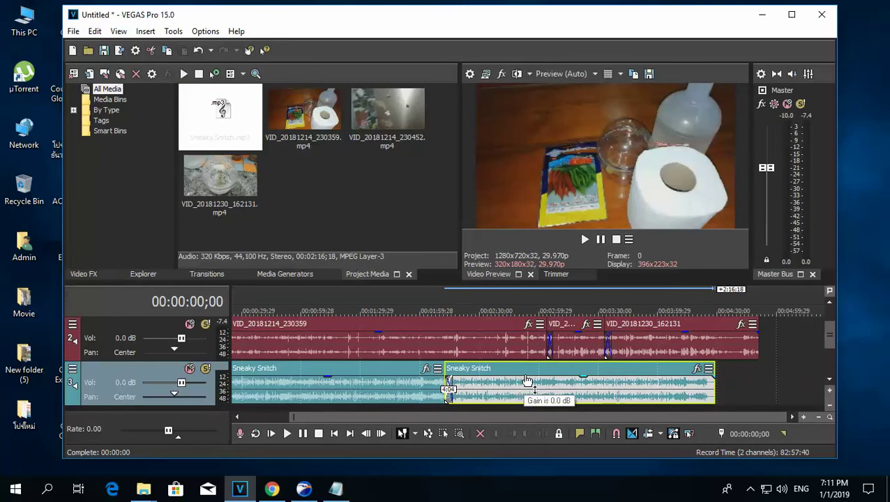
pyautogui.moveTo(220, 113); pyautogui.dragTo(710, 399)
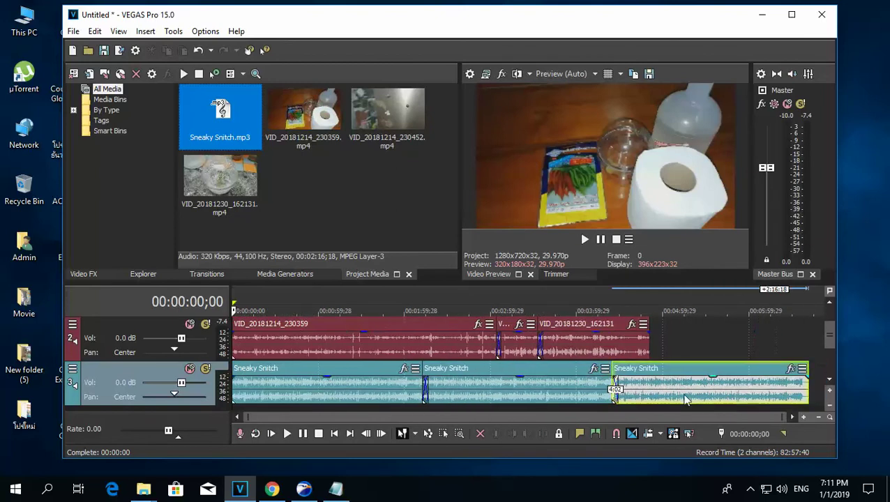
# Split the third Sneaky Snitch event at the end of the video, 00:04:51;08, and delete the part after it
pyautogui.click(651, 369)
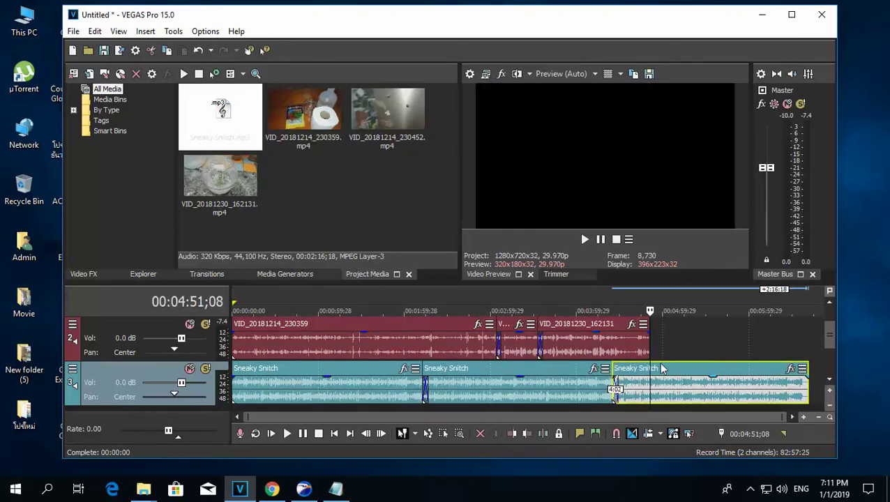
pyautogui.rightClick(662, 371)
pyautogui.click(676, 268)
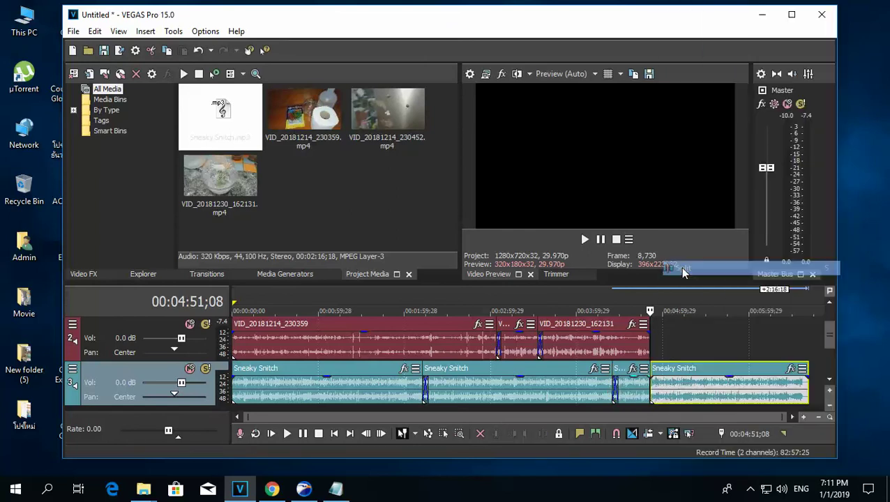
pyautogui.click(743, 371)
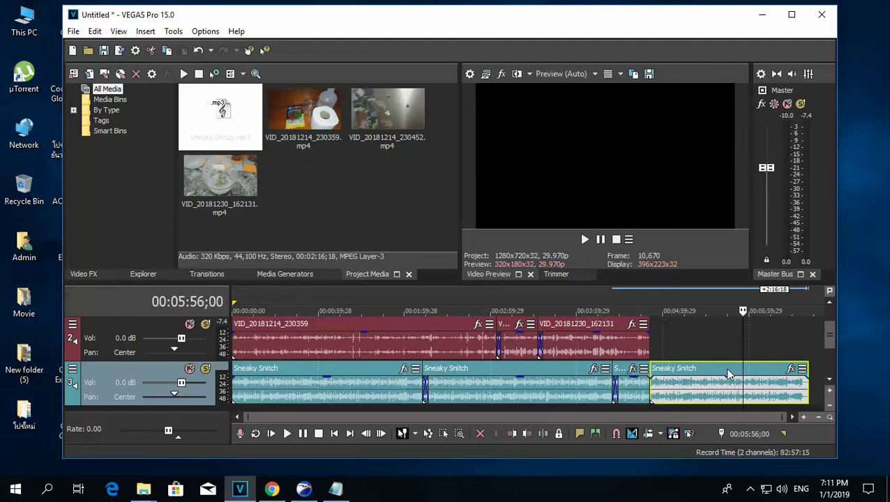
pyautogui.press('Delete')
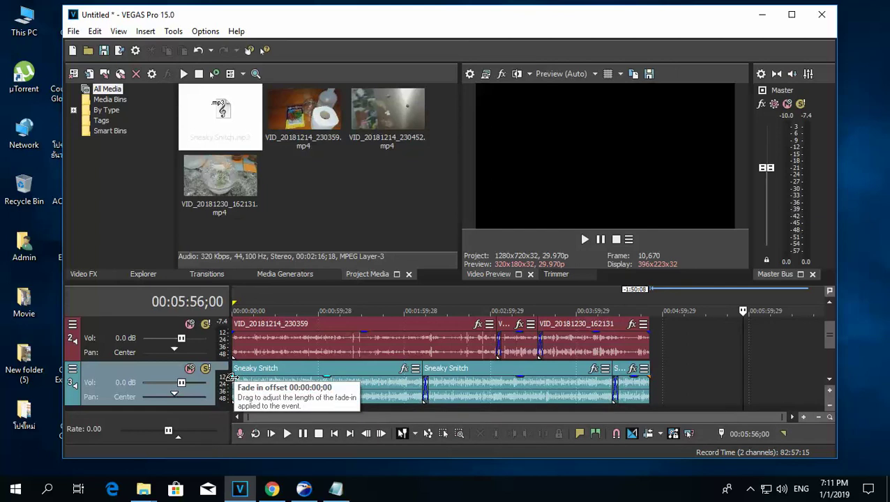
# Add a fade-in to the first Sneaky Snitch event and a fade-out to the end of the last one
pyautogui.moveTo(232, 376); pyautogui.dragTo(263, 380)
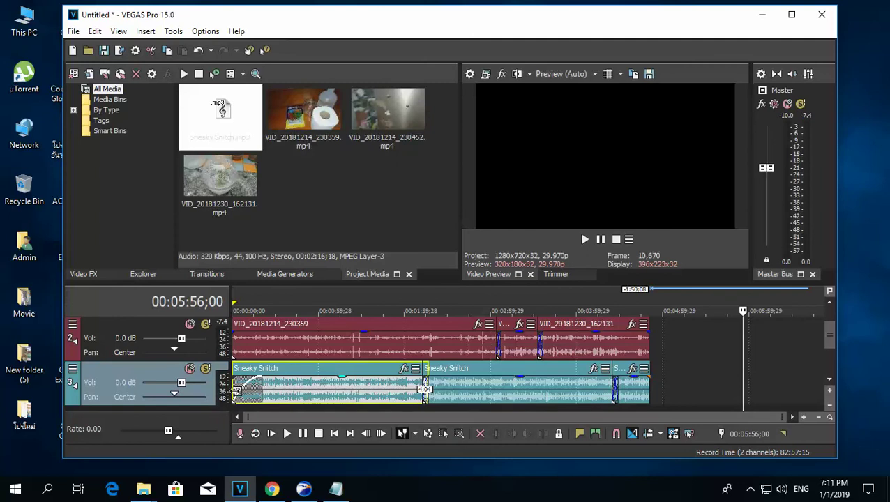
pyautogui.moveTo(649, 376); pyautogui.dragTo(626, 386)
pyautogui.click(660, 377)
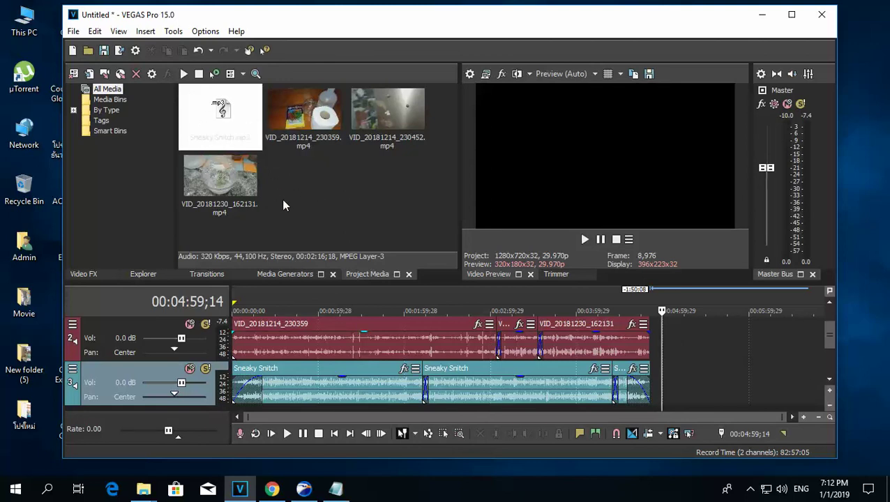
# Lower the music track's volume to -16.1 dB, and play the project from the start to about 00:00:07;19
pyautogui.scroll(-1, 827, 366)
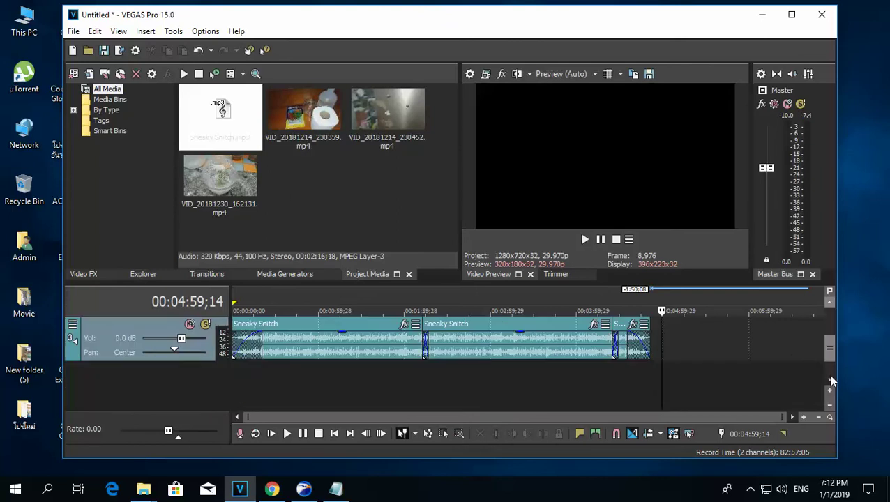
pyautogui.scroll(1, 825, 347)
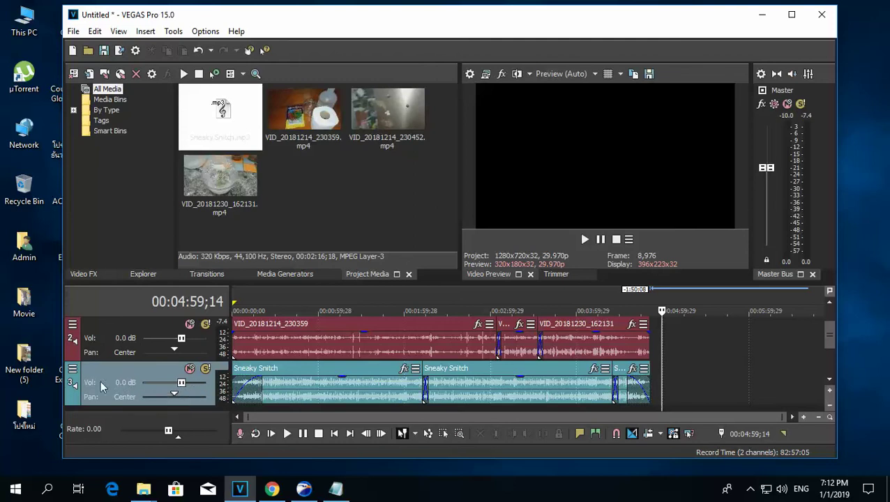
pyautogui.moveTo(186, 383); pyautogui.dragTo(159, 383)
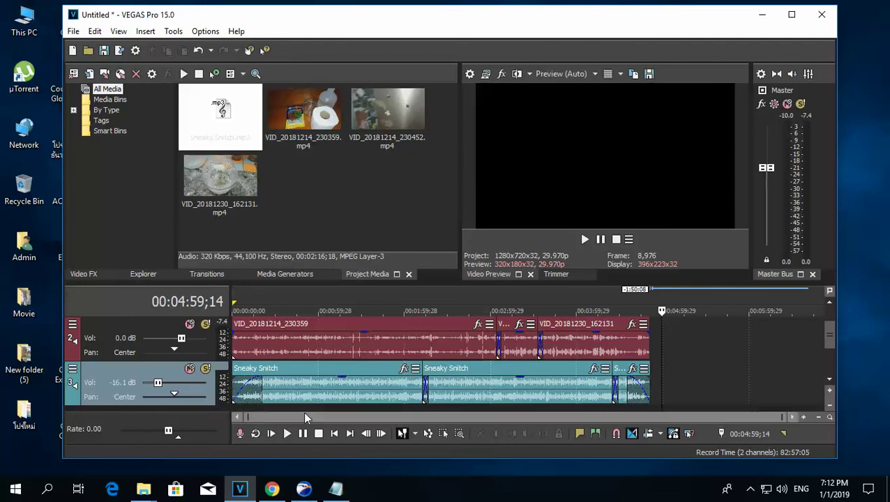
pyautogui.click(272, 434)
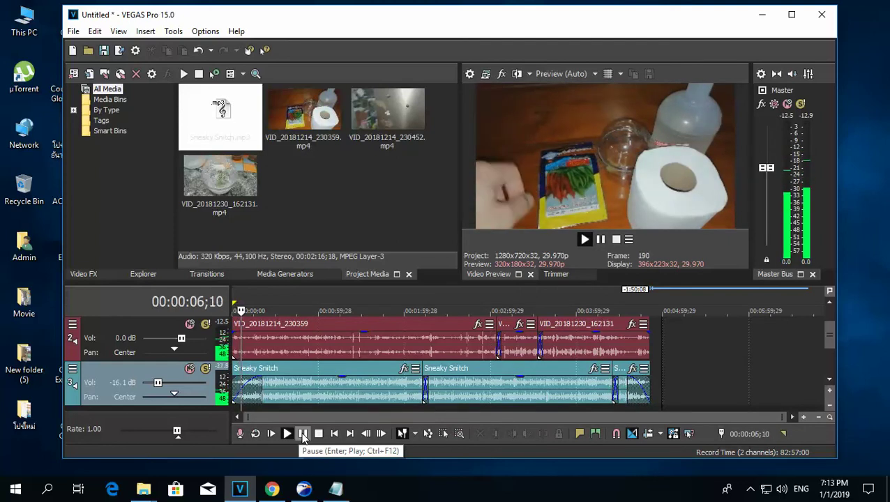
pyautogui.click(303, 433)
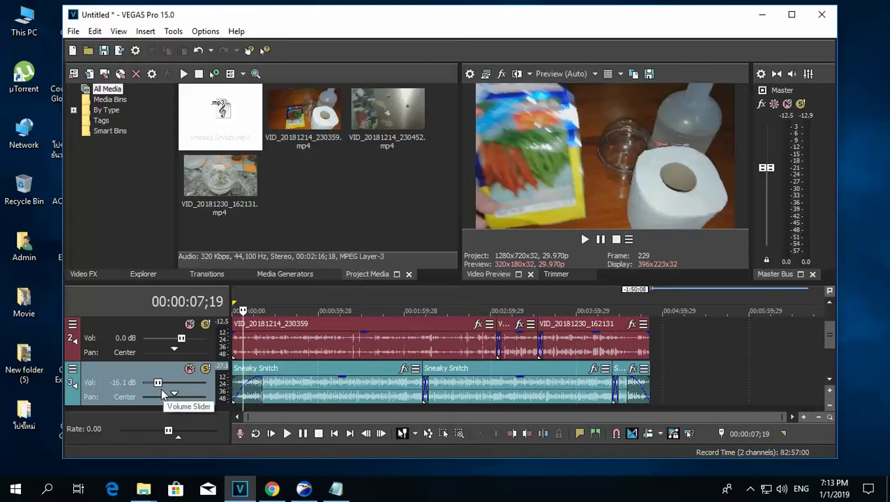
# Raise the music track's volume to -14.2 dB, and play the mix to about 00:00:30;03
pyautogui.scroll(3, 162, 384)
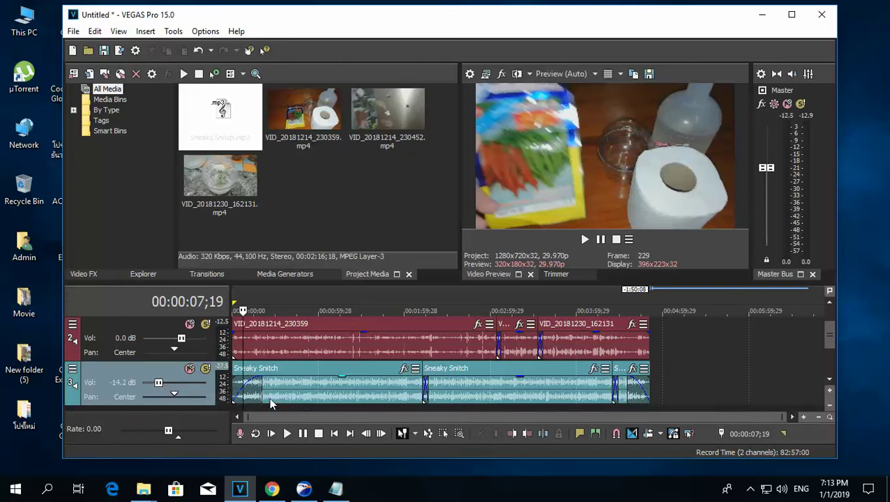
pyautogui.click(283, 432)
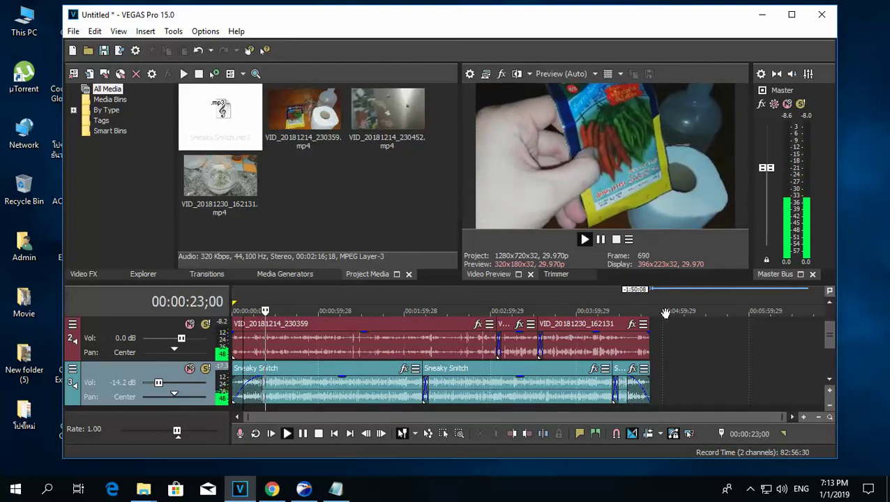
pyautogui.click(602, 242)
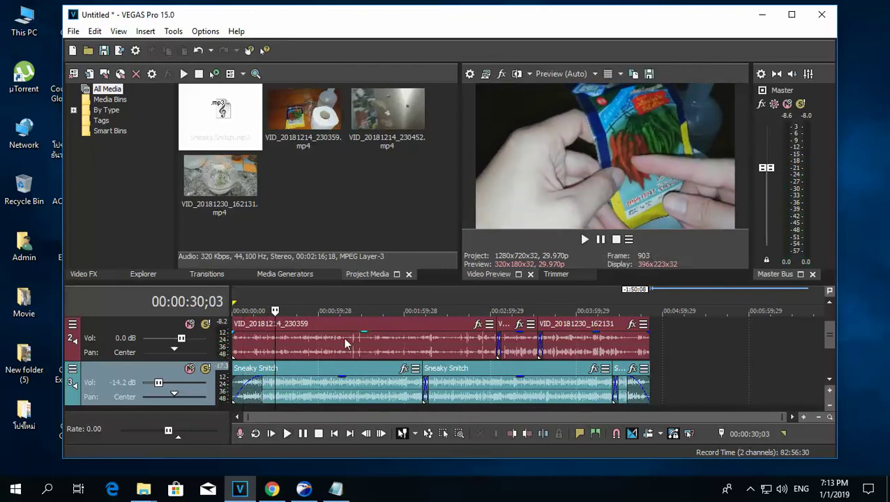
pyautogui.click(828, 381)
pyautogui.click(831, 352)
pyautogui.moveTo(831, 348); pyautogui.dragTo(832, 335)
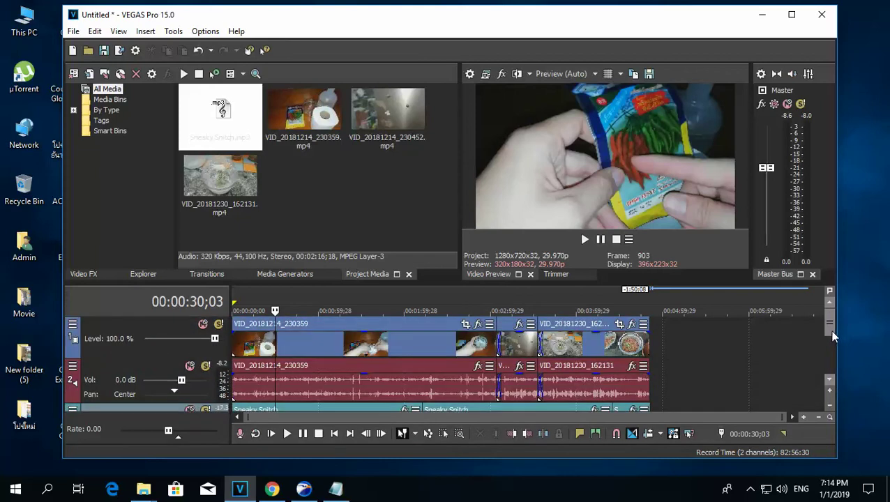
pyautogui.click(830, 379)
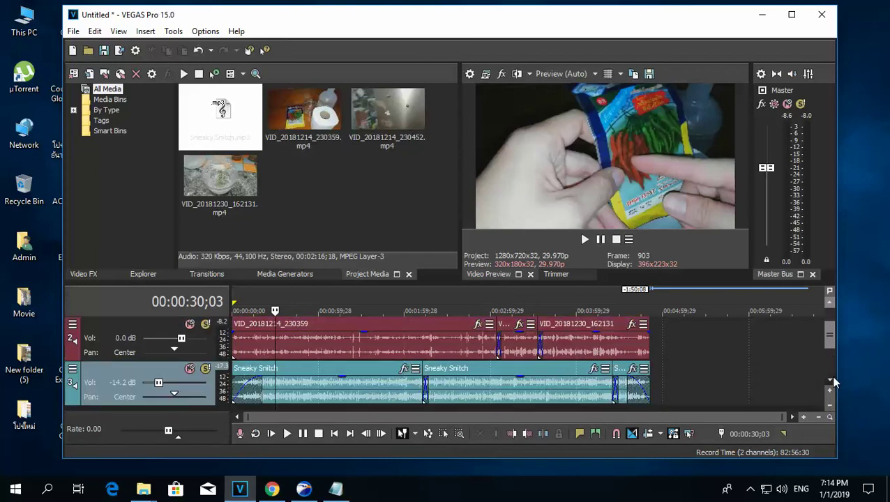
pyautogui.click(830, 380)
pyautogui.moveTo(828, 360); pyautogui.dragTo(826, 380)
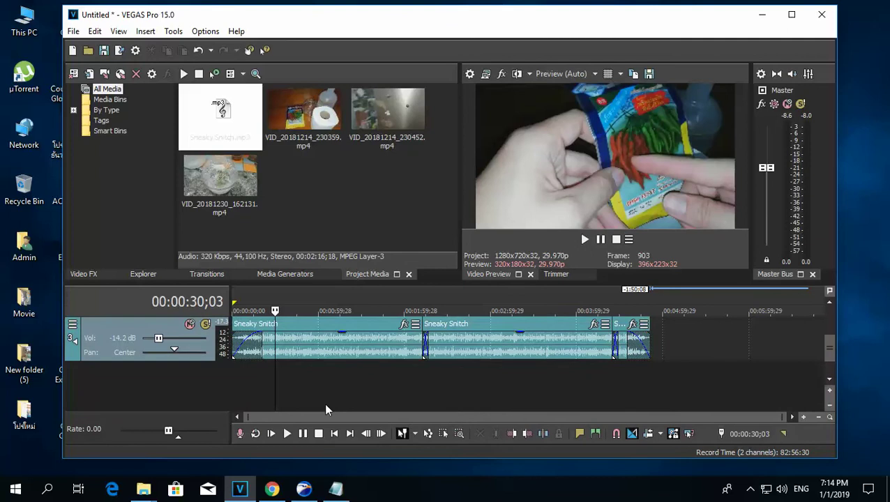
# Play the project from the start and pause it at 00:00:03;07
pyautogui.click(241, 386)
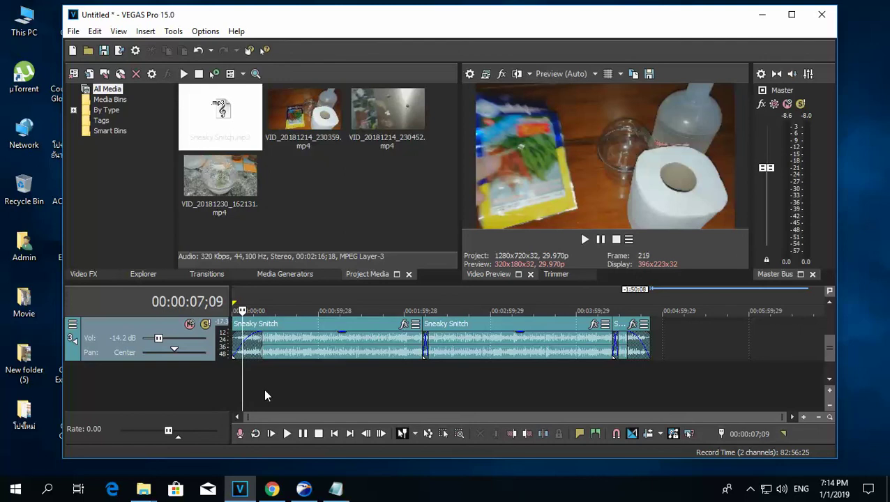
pyautogui.click(234, 374)
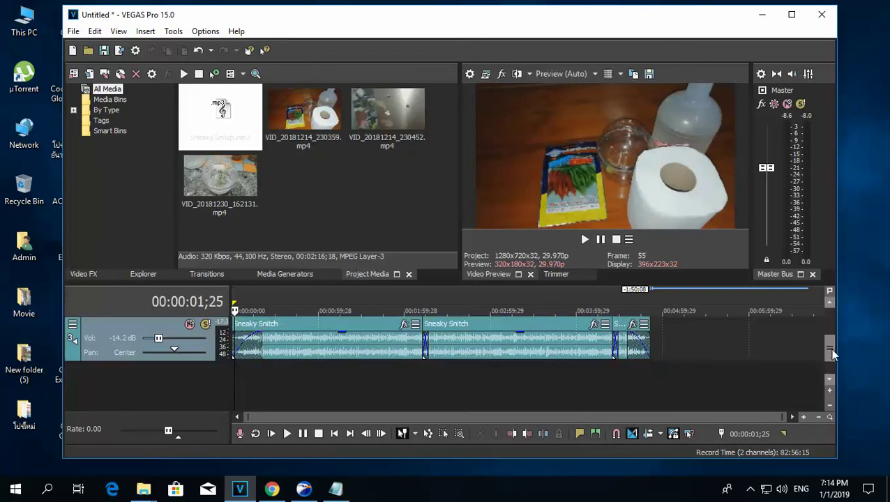
pyautogui.click(234, 382)
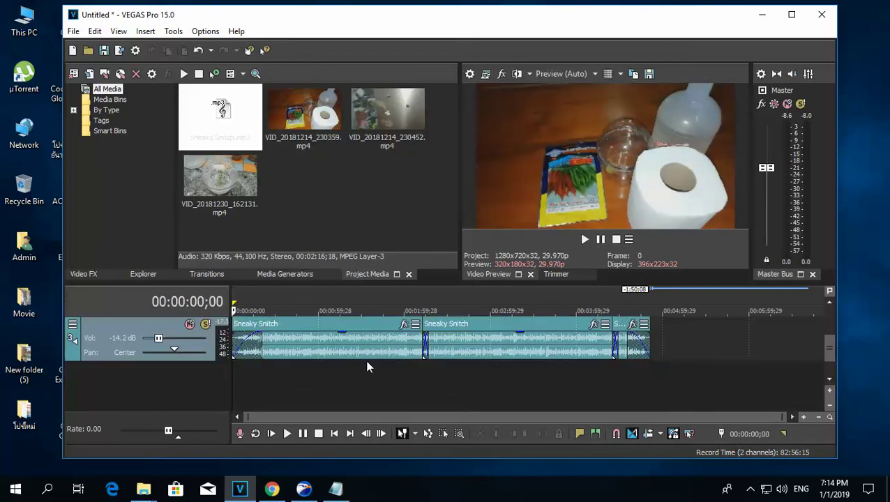
pyautogui.click(283, 434)
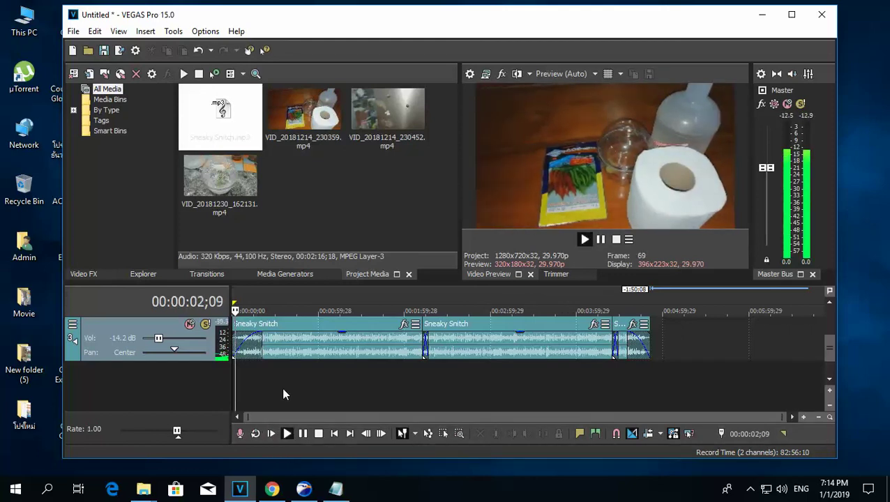
pyautogui.press('Return')
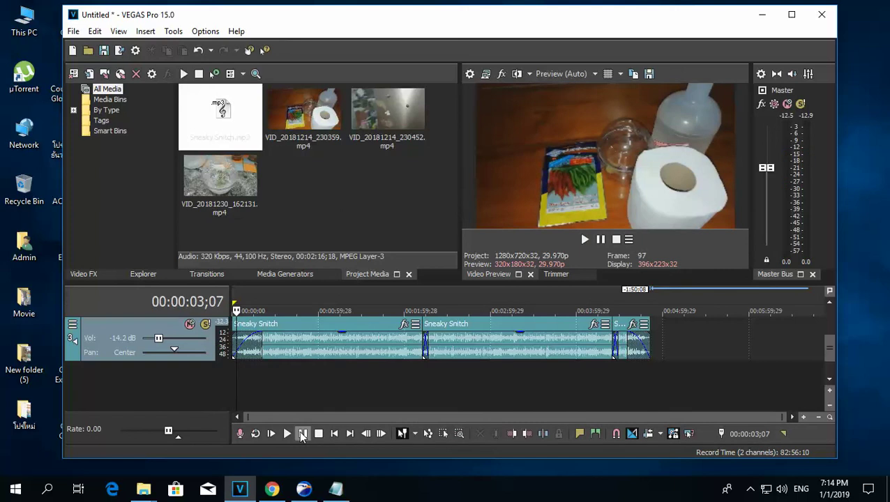
# Insert a new video track and add a text media event on it at 00:00:03;07
pyautogui.rightClick(254, 376)
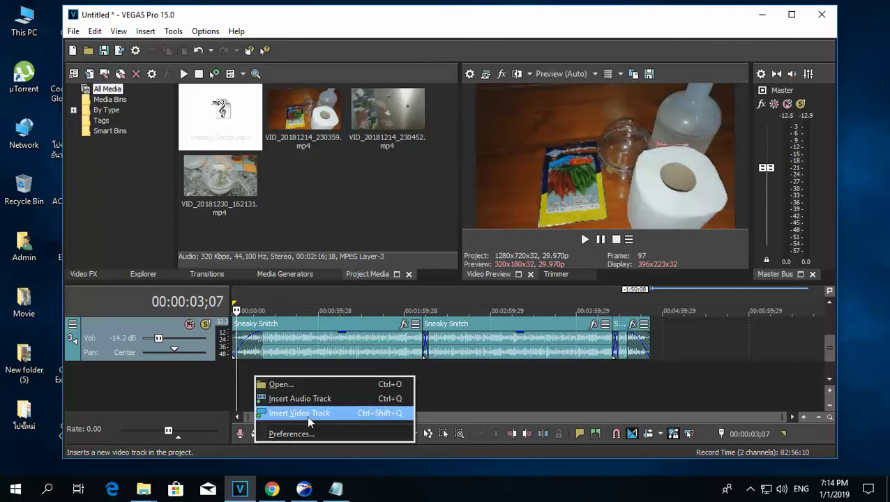
pyautogui.click(336, 417)
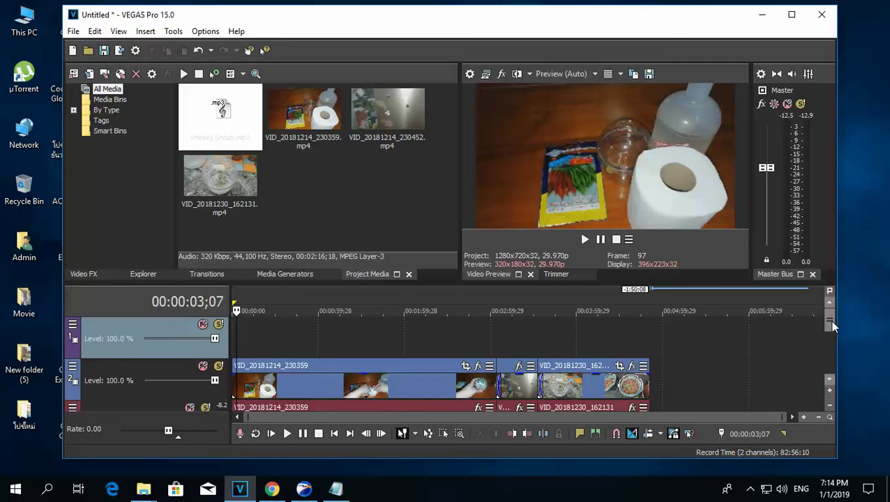
pyautogui.moveTo(832, 327)
pyautogui.mouseDown()
pyautogui.moveTo(828, 353)
pyautogui.moveTo(826, 327)
pyautogui.mouseUp()
pyautogui.rightClick(259, 329)
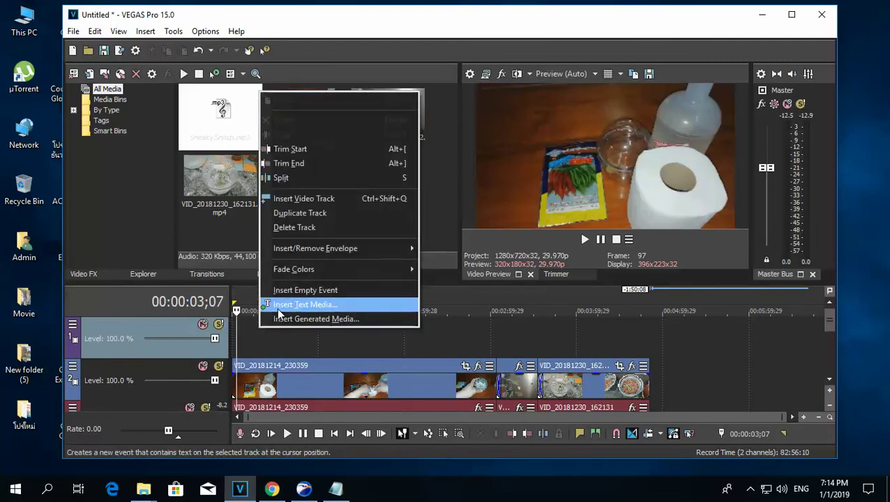
pyautogui.click(321, 306)
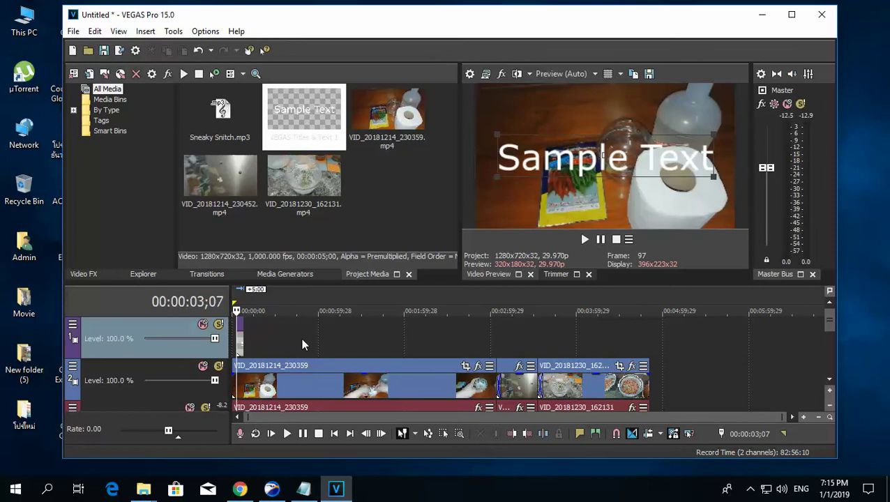
# Replace the sample text of the new title event with "วิธีการปลูกพริก"
pyautogui.scroll(6, 302, 338)
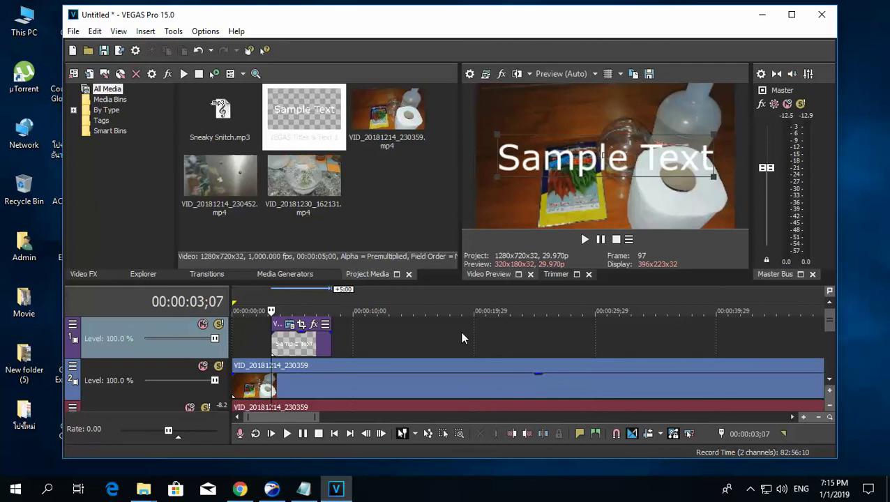
pyautogui.scroll(2, 463, 353)
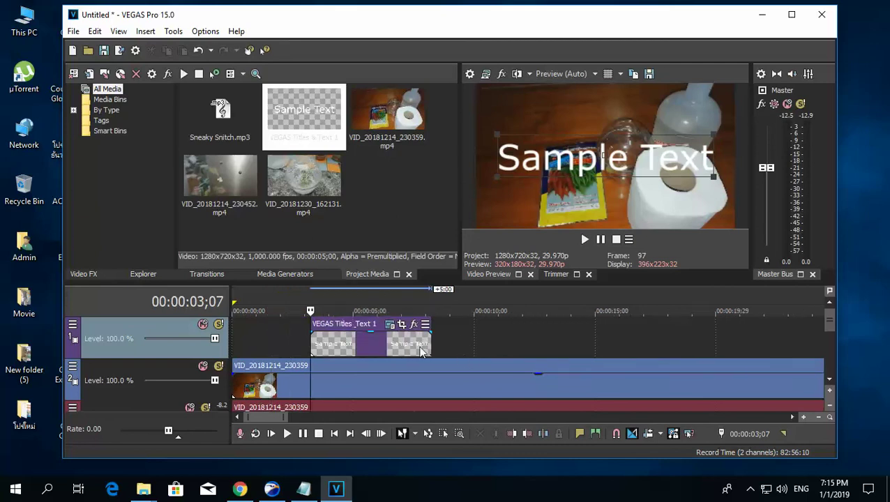
pyautogui.click(392, 325)
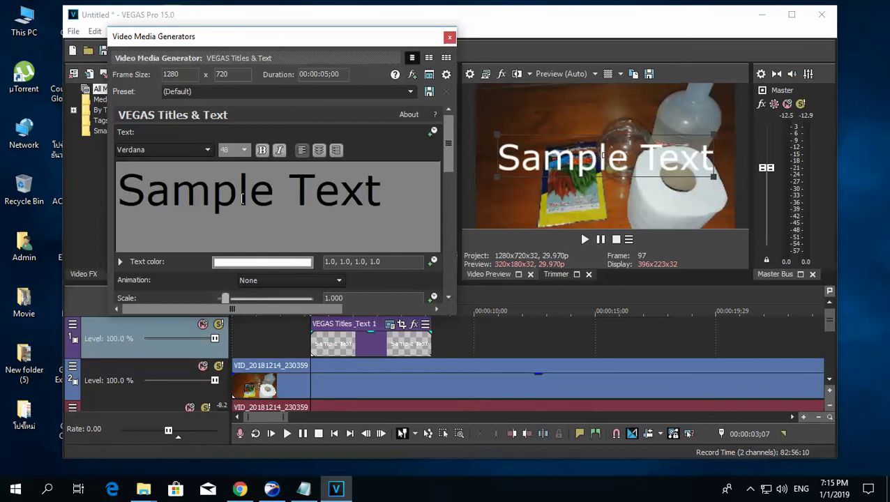
pyautogui.moveTo(127, 186); pyautogui.dragTo(353, 189)
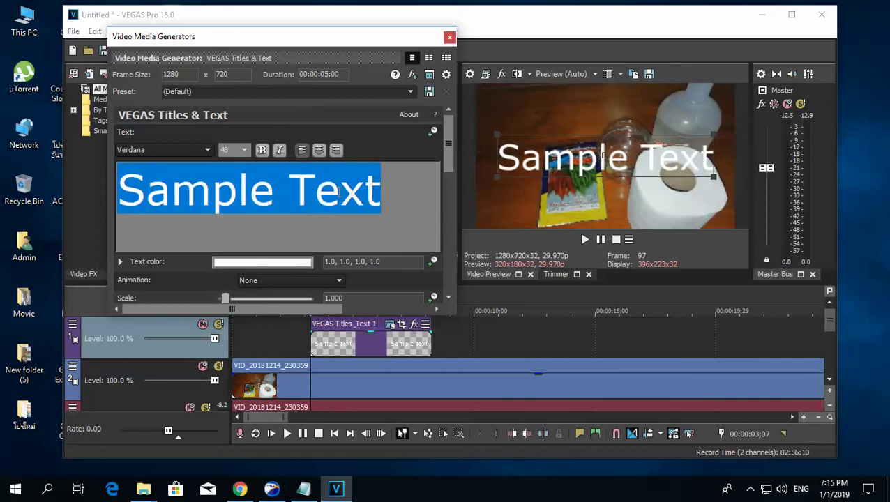
pyautogui.write(';')
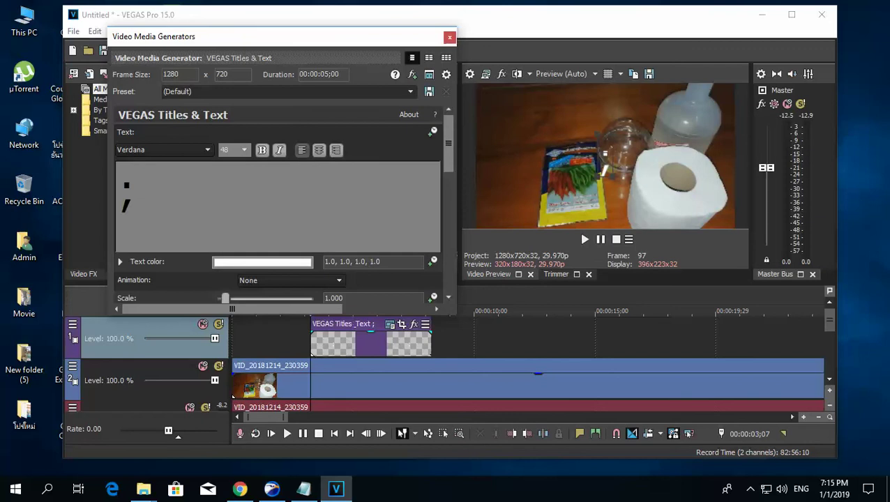
pyautogui.press('BackSpace')
pyautogui.hotkey('alt', 'shift')
pyautogui.write('ว')
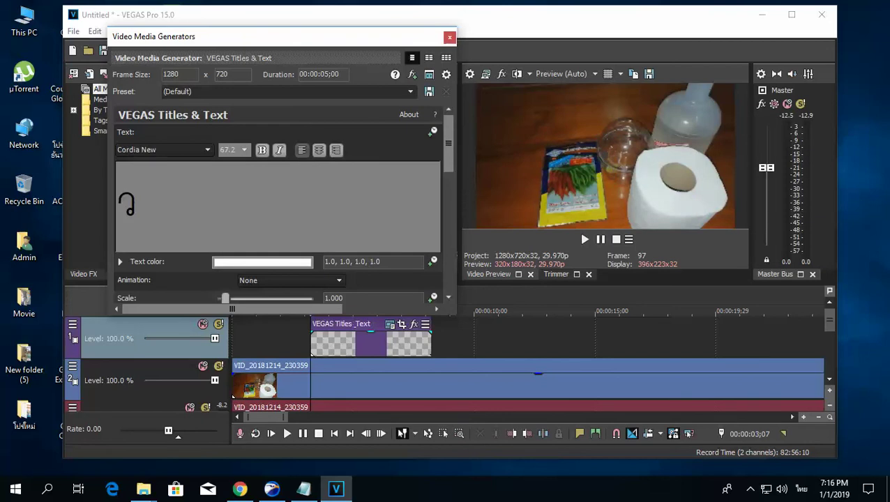
pyautogui.write('ิก')
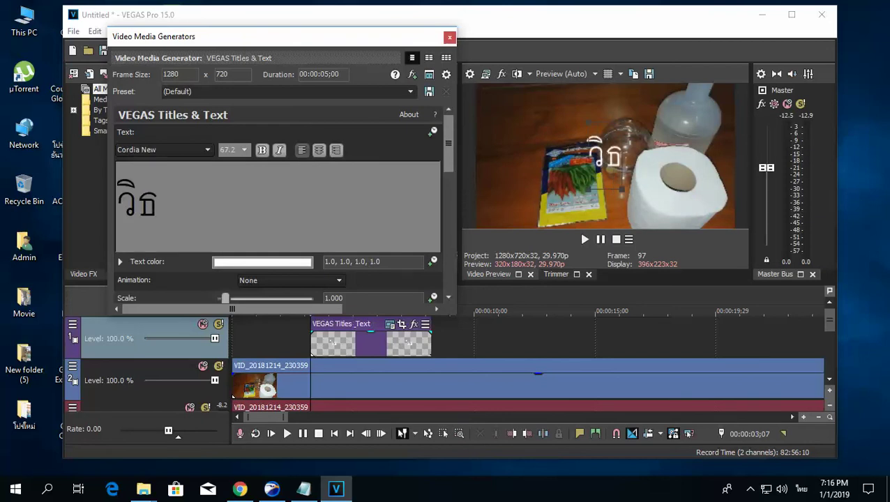
pyautogui.write('กี')
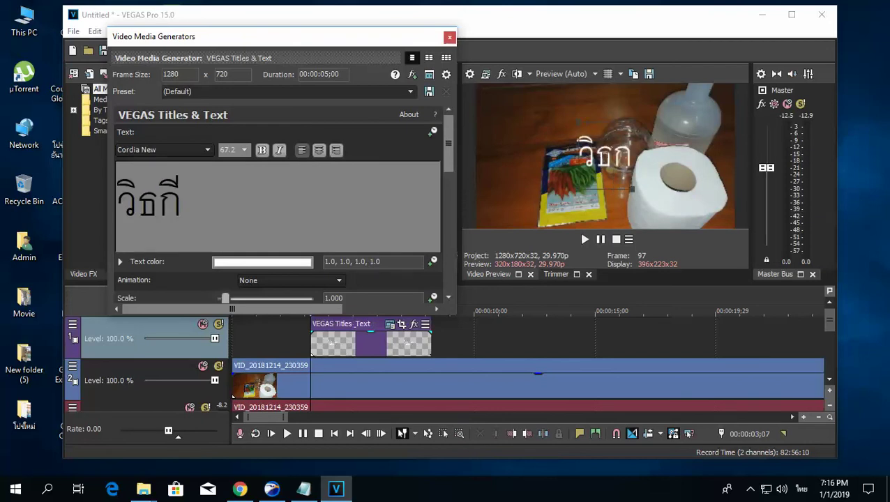
pyautogui.press('BackSpace')
pyautogui.press('BackSpace')
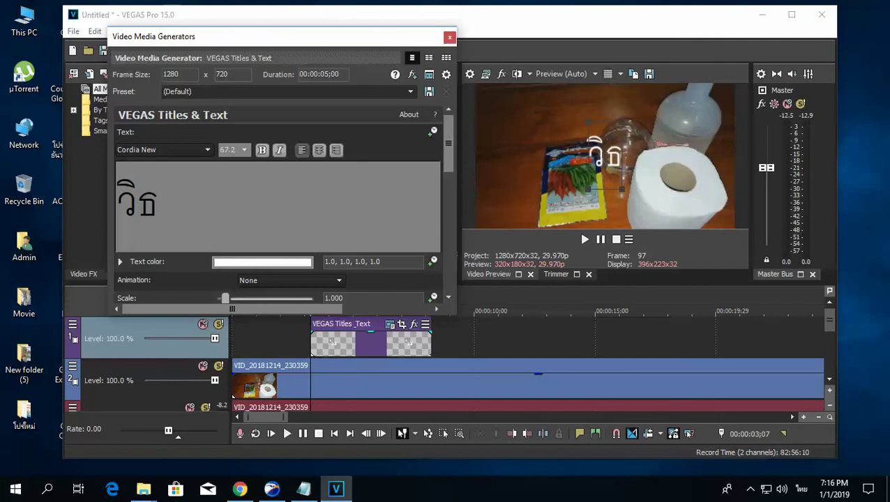
pyautogui.write('ีการป')
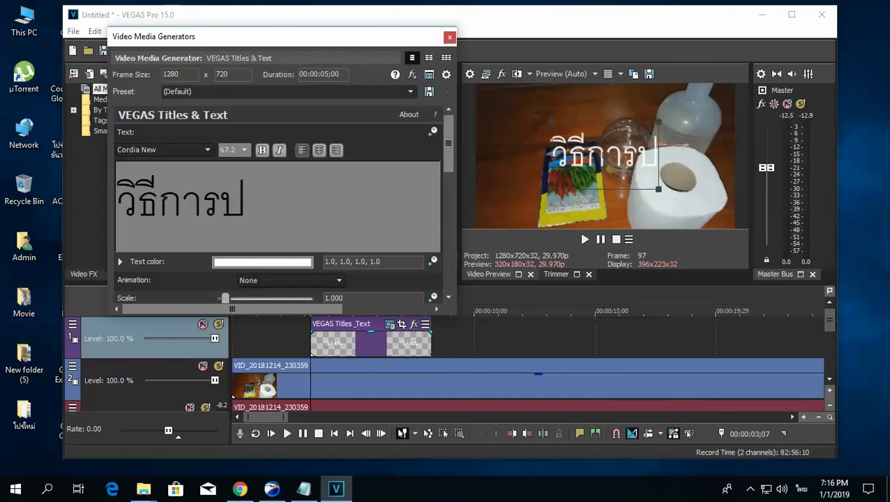
pyautogui.write('ลู')
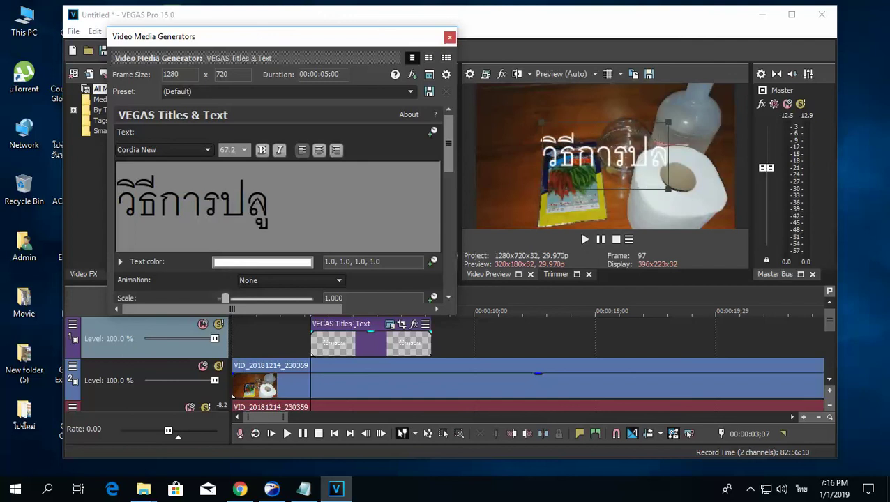
pyautogui.write('กพริก')
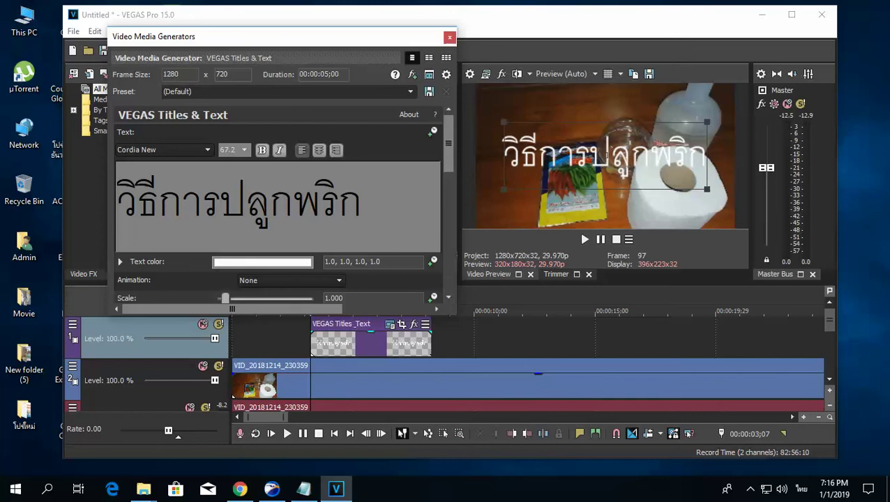
# Set the whole title text to font size 36 and make it bold
pyautogui.moveTo(362, 202); pyautogui.dragTo(141, 200)
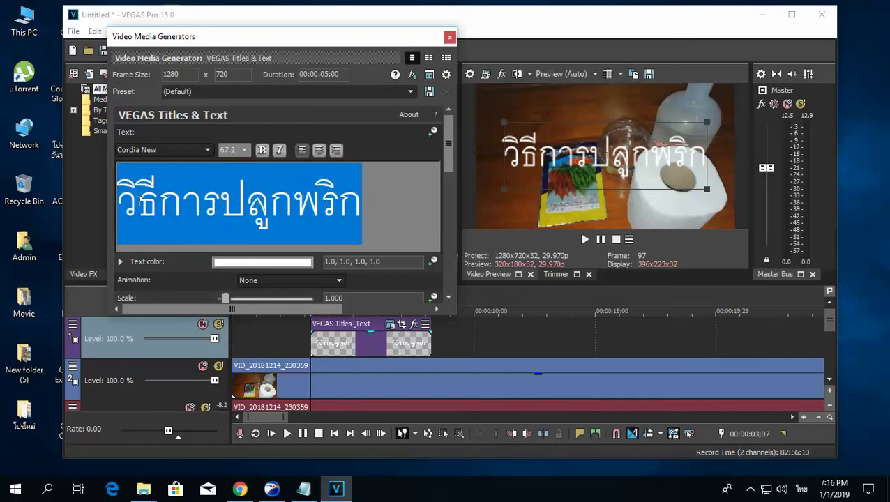
pyautogui.click(245, 152)
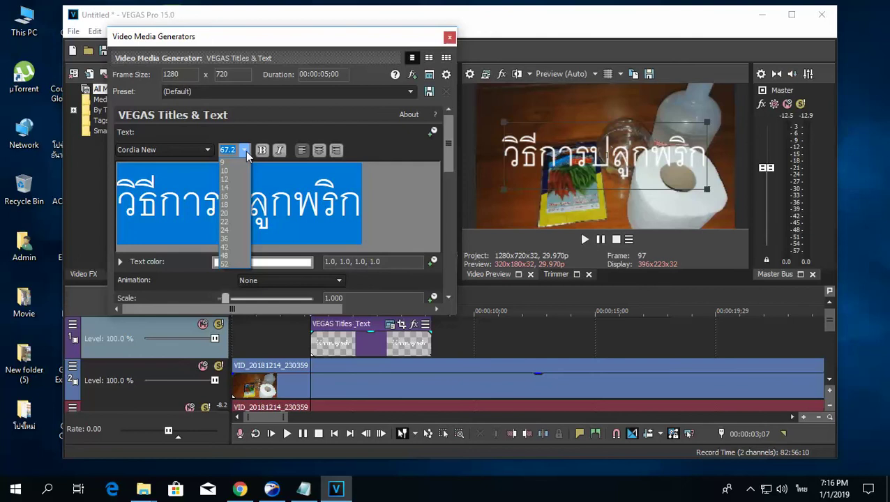
pyautogui.click(227, 215)
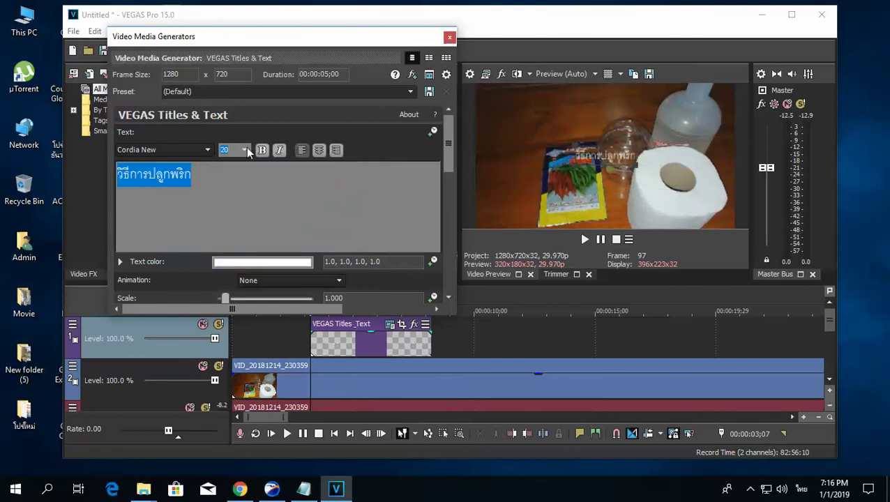
pyautogui.click(244, 150)
pyautogui.click(233, 239)
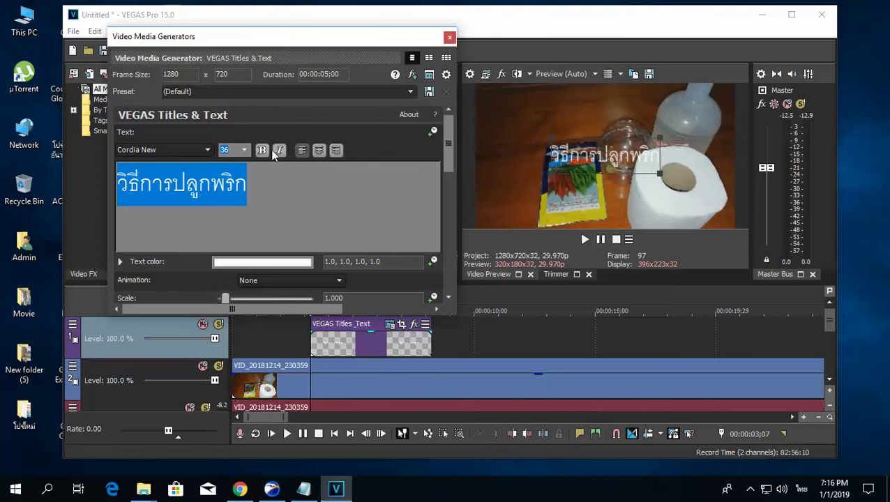
pyautogui.click(262, 152)
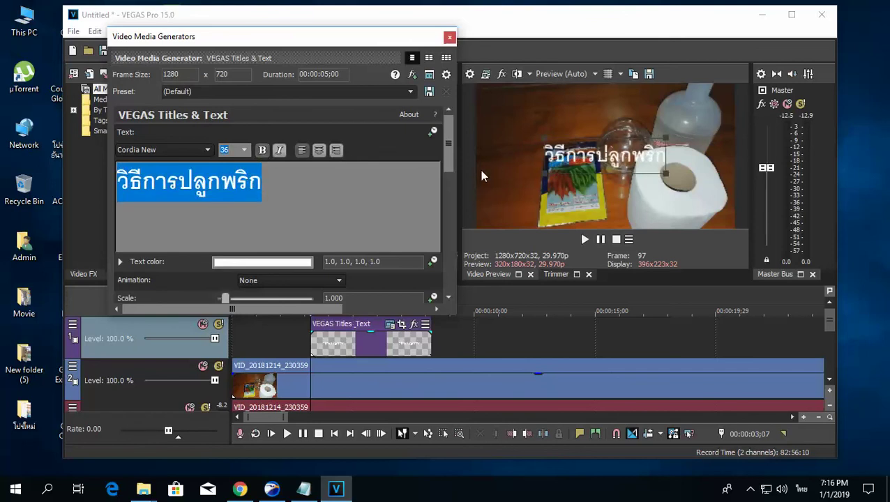
# Change the title's text color to green, 0.28, 0.73, 0.19, 1.0
pyautogui.moveTo(451, 154); pyautogui.dragTo(452, 222)
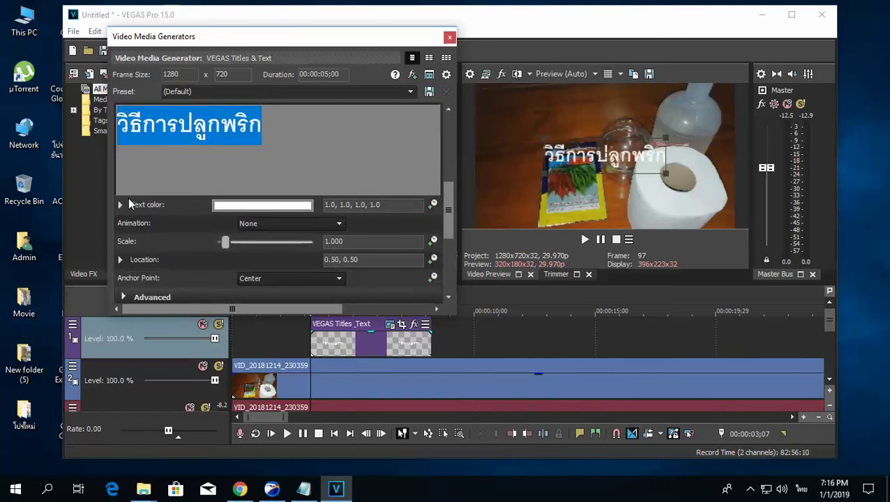
pyautogui.click(234, 206)
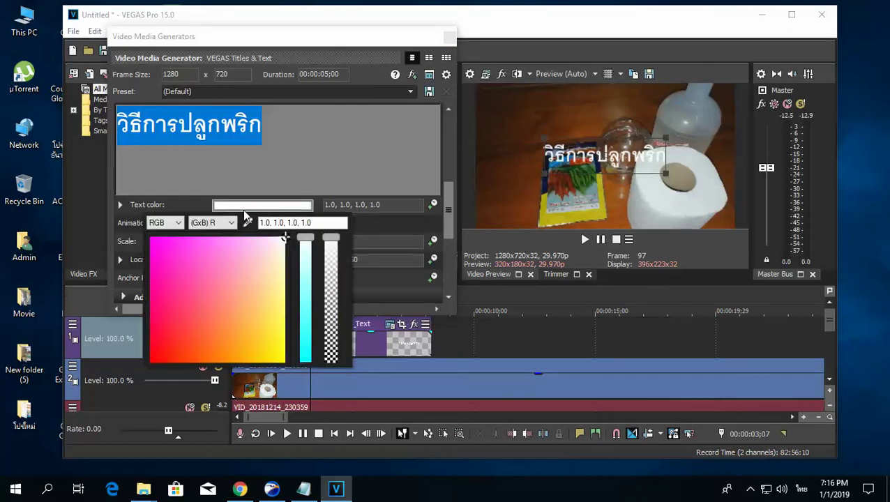
pyautogui.moveTo(306, 241); pyautogui.dragTo(312, 335)
pyautogui.moveTo(255, 331)
pyautogui.mouseDown()
pyautogui.moveTo(253, 322)
pyautogui.moveTo(249, 341)
pyautogui.mouseUp()
pyautogui.click(143, 490)
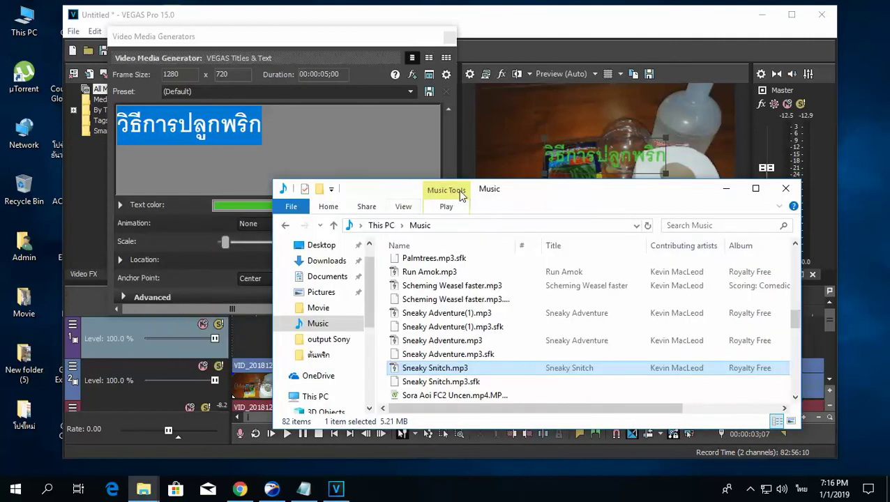
pyautogui.click(728, 189)
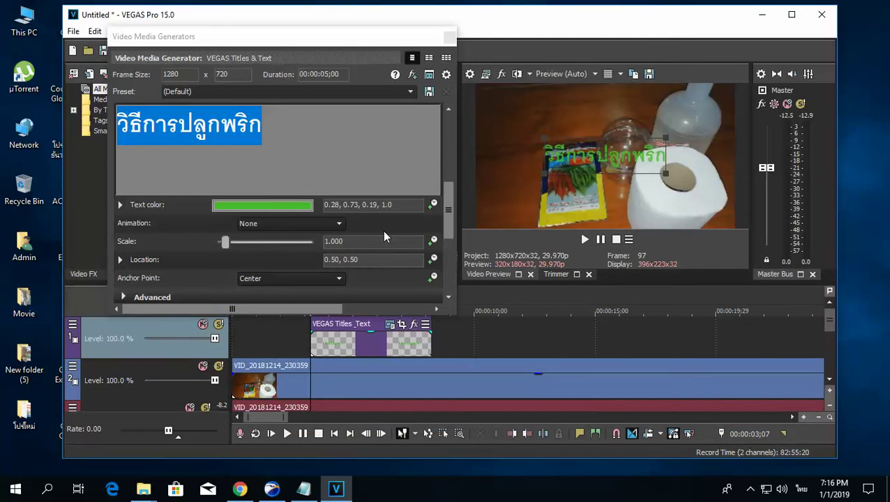
# Give the title text an outline with the width set to 10.000
pyautogui.click(448, 301)
pyautogui.click(448, 301)
pyautogui.click(449, 299)
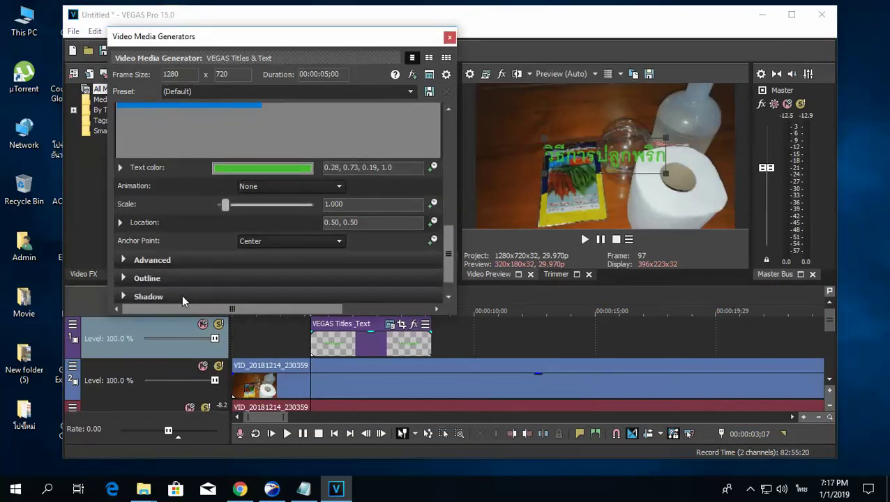
pyautogui.click(125, 277)
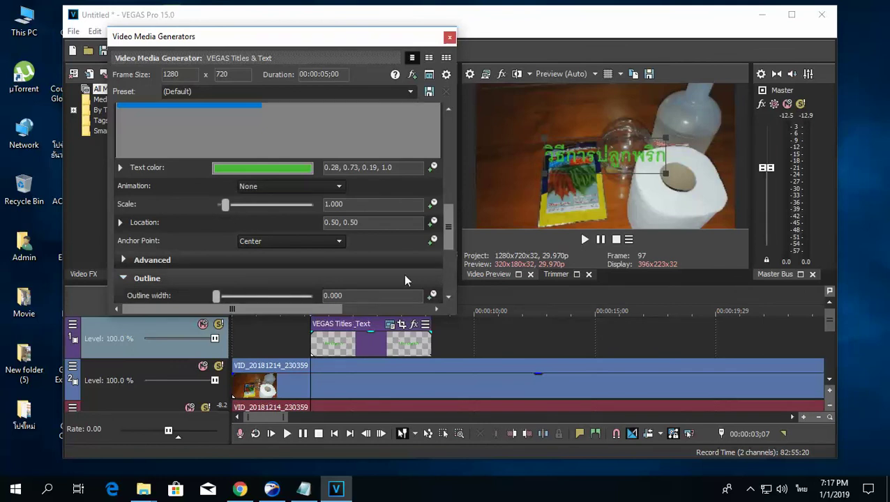
pyautogui.click(448, 298)
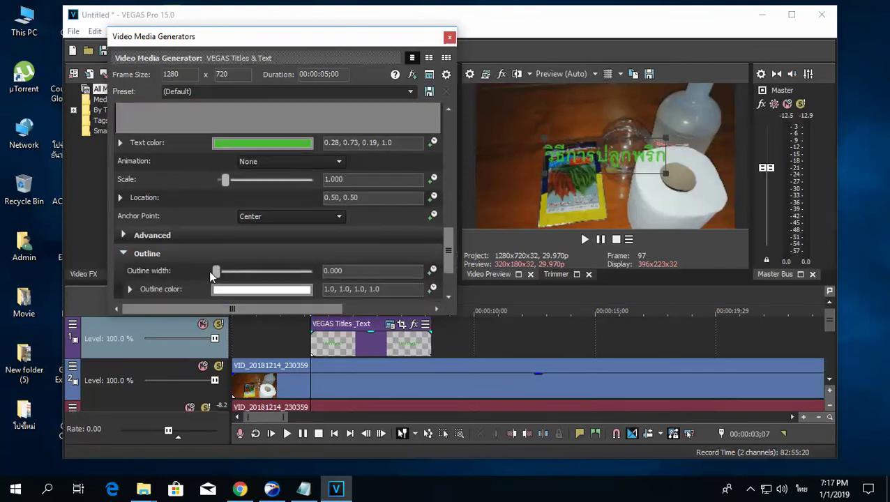
pyautogui.moveTo(217, 272); pyautogui.dragTo(343, 270)
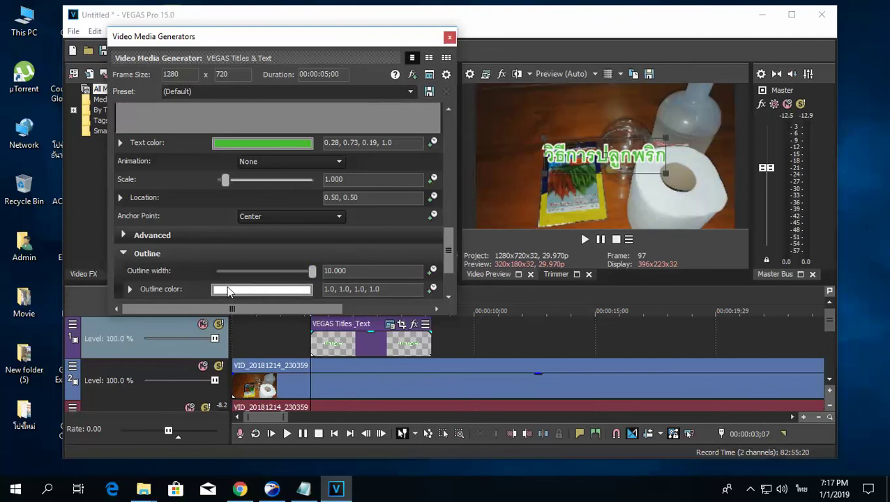
# Try to enter an outline width of 20 for the title text
pyautogui.doubleClick(328, 274)
pyautogui.write('20')
pyautogui.click(364, 274)
pyautogui.doubleClick(324, 270)
pyautogui.write('1')
# Change the title text's outline color to near-black, 0.0, 0.0, 0.02, 1.0
pyautogui.click(300, 290)
pyautogui.moveTo(302, 323); pyautogui.dragTo(330, 458)
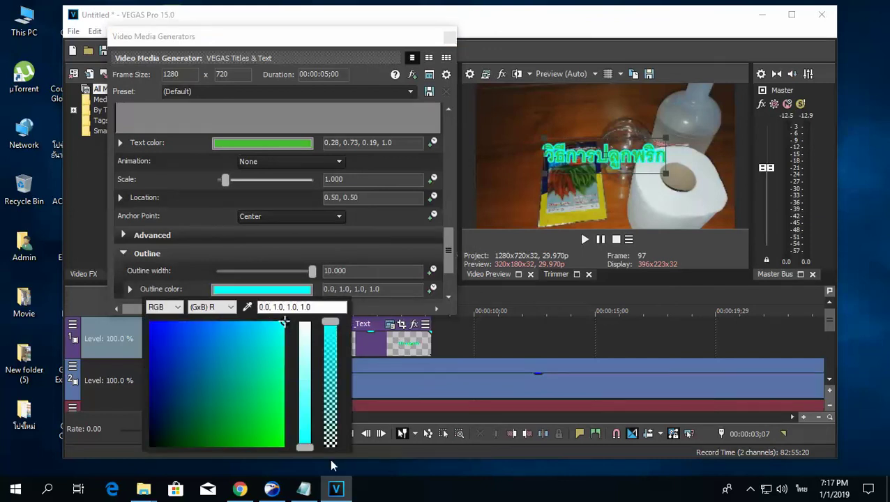
pyautogui.click(150, 444)
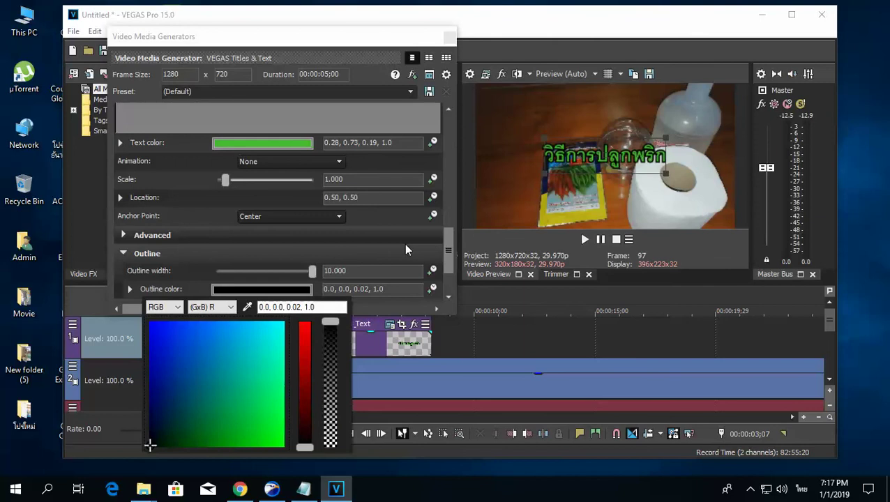
pyautogui.hotkey('alt', 'Tab')
pyautogui.click(738, 155)
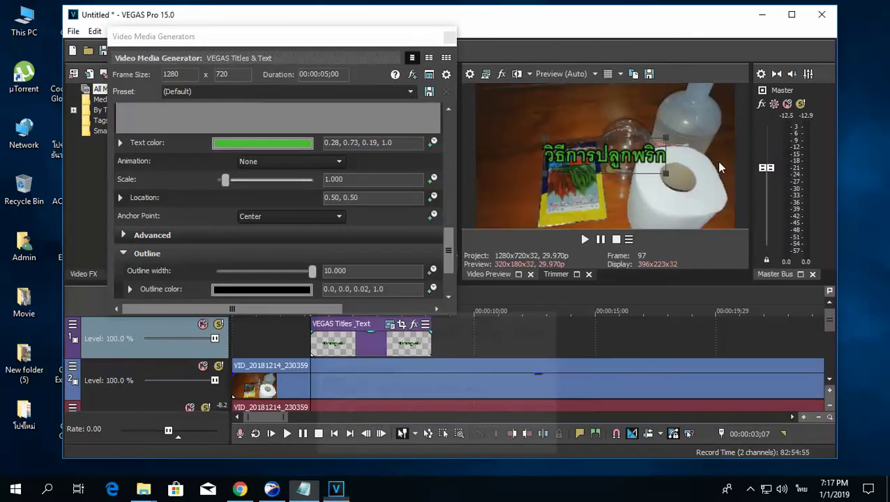
# Set the title text's animation to Popup and close the Video Media Generators window
pyautogui.moveTo(448, 237); pyautogui.dragTo(452, 202)
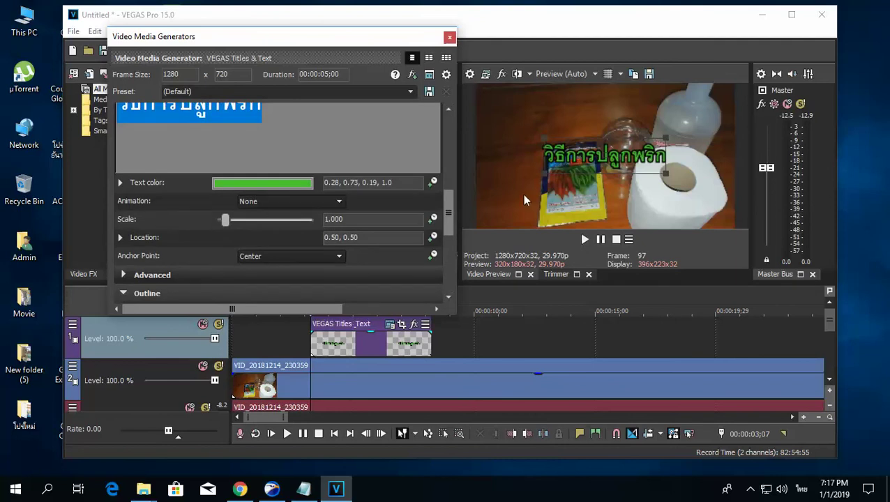
pyautogui.click(339, 201)
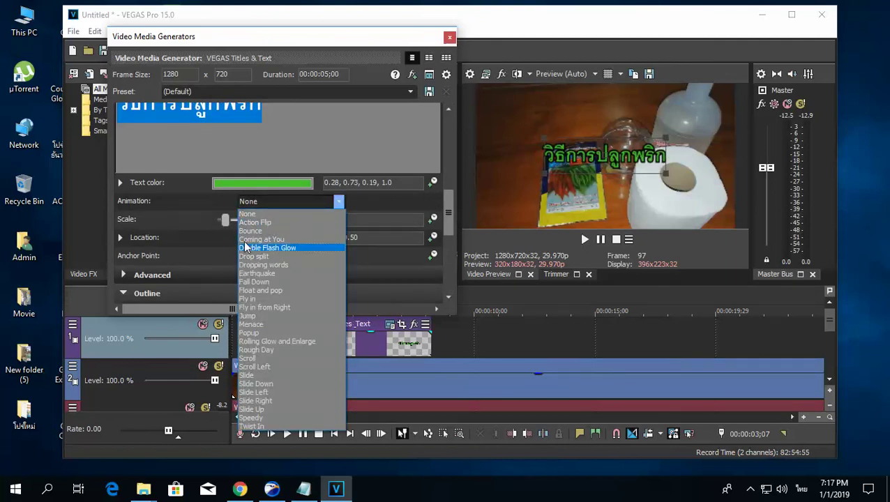
pyautogui.click(248, 361)
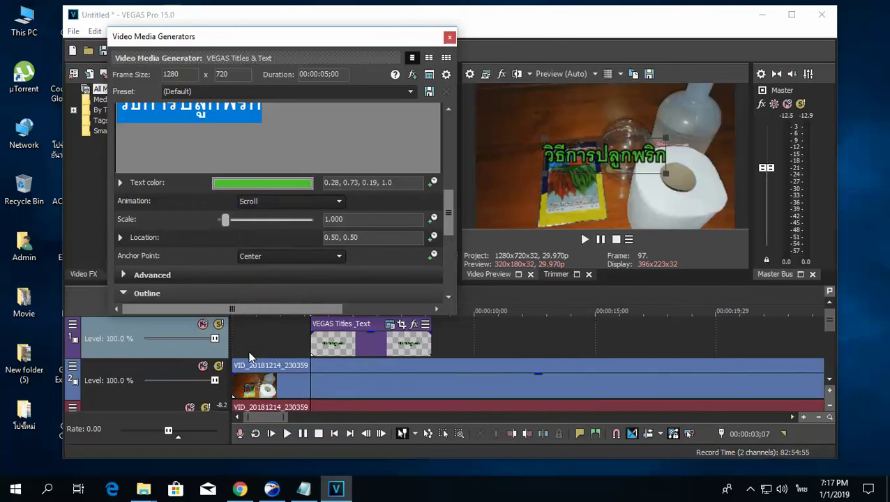
pyautogui.click(320, 201)
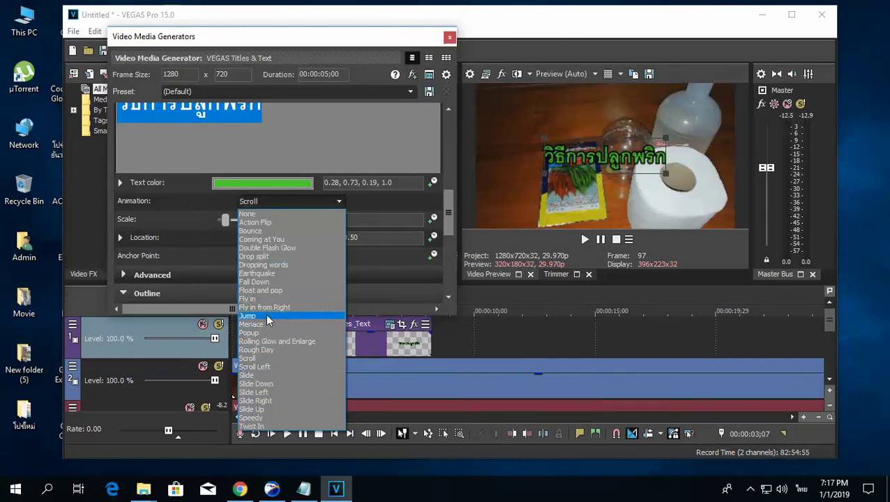
pyautogui.click(265, 332)
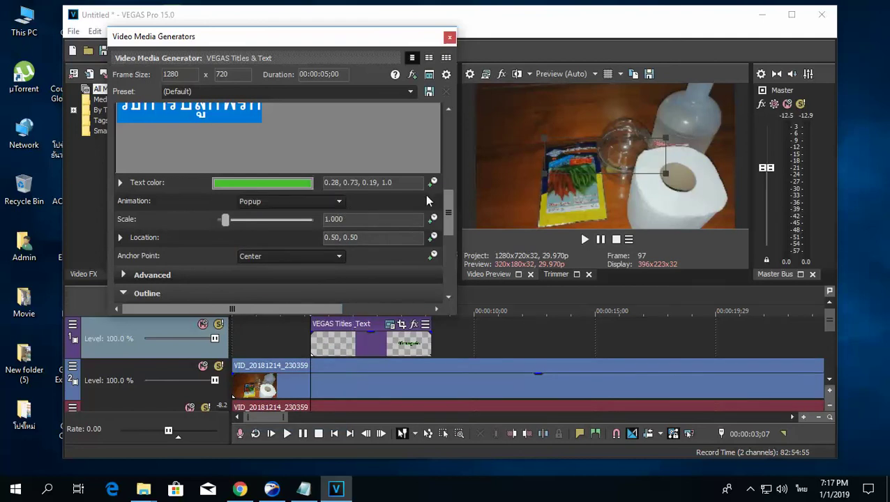
pyautogui.scroll(1, 448, 200)
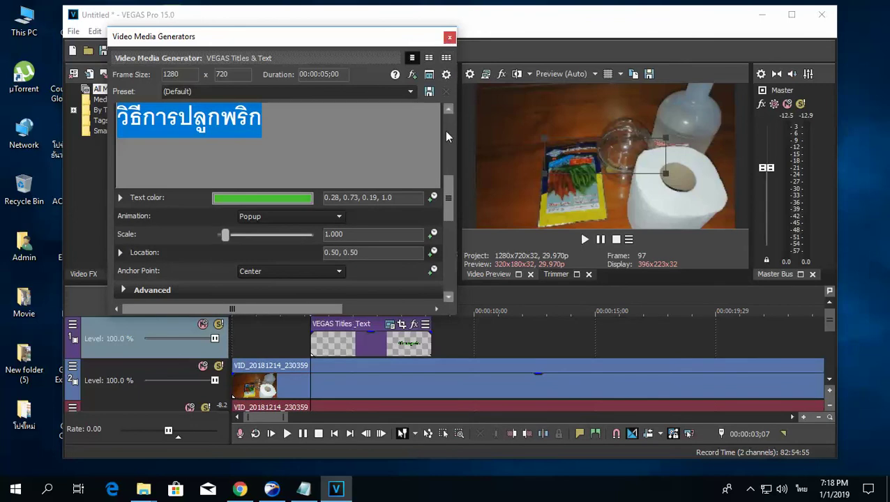
pyautogui.click(450, 37)
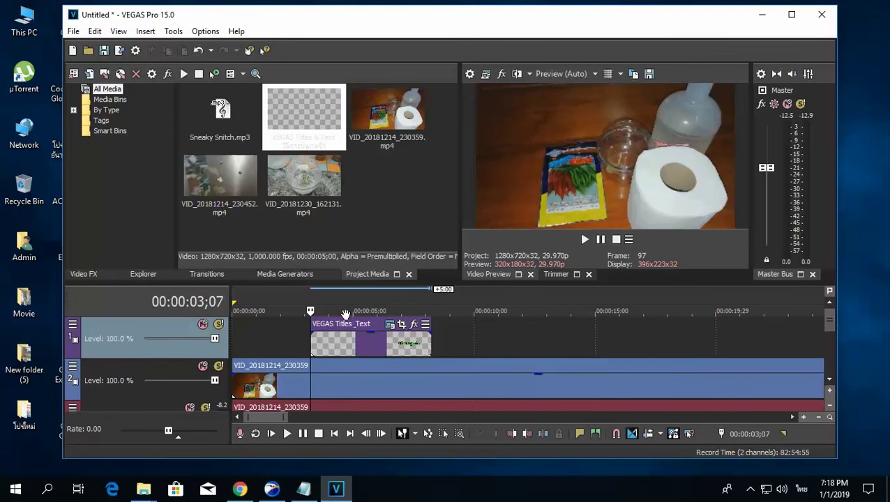
# Play the timeline from just before the title event to preview the Popup animation, and pause once the full text has appeared
pyautogui.click(239, 341)
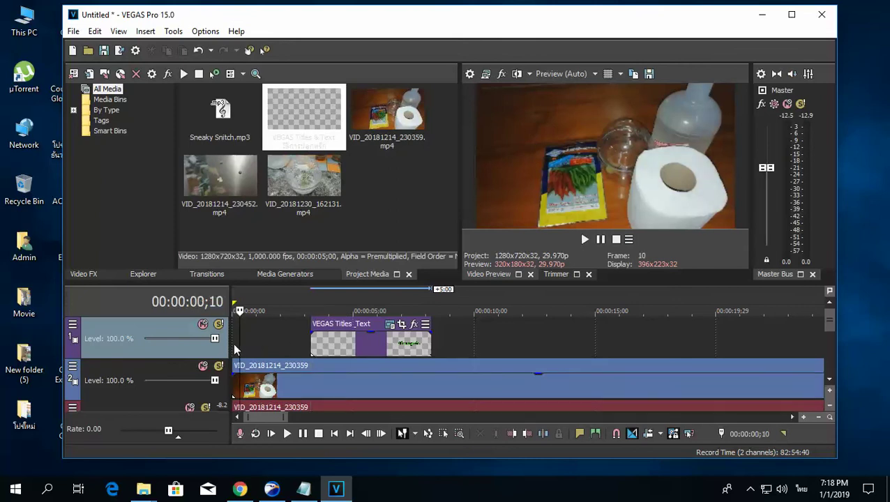
pyautogui.click(233, 343)
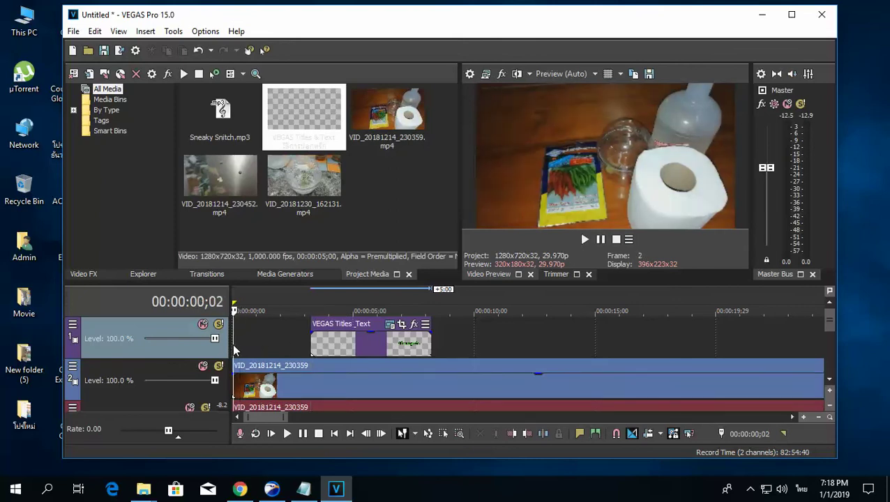
pyautogui.click(296, 341)
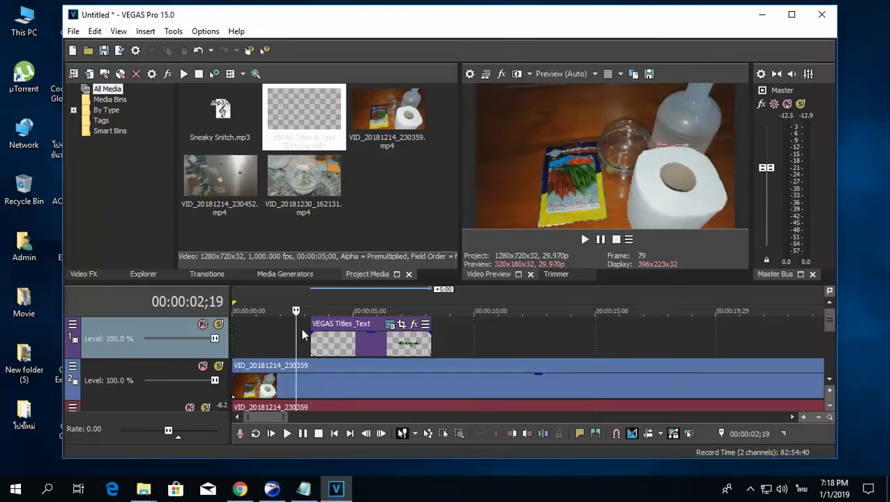
pyautogui.click(301, 340)
pyautogui.click(584, 239)
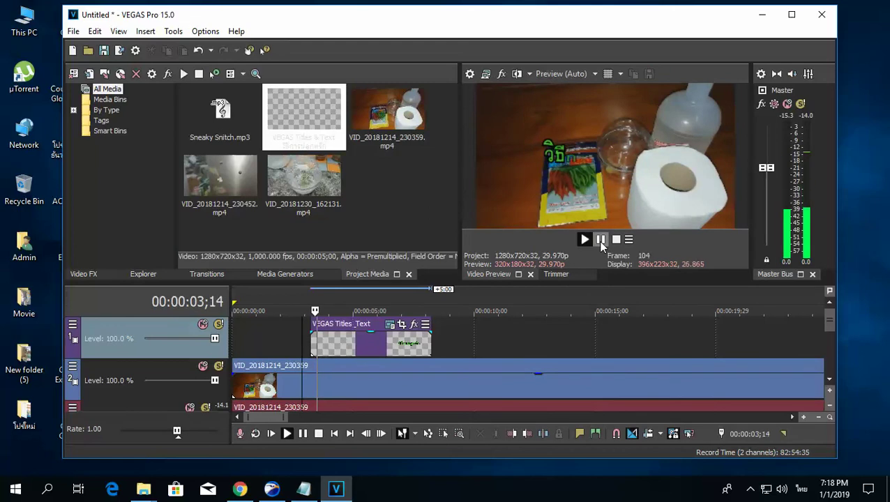
pyautogui.click(600, 239)
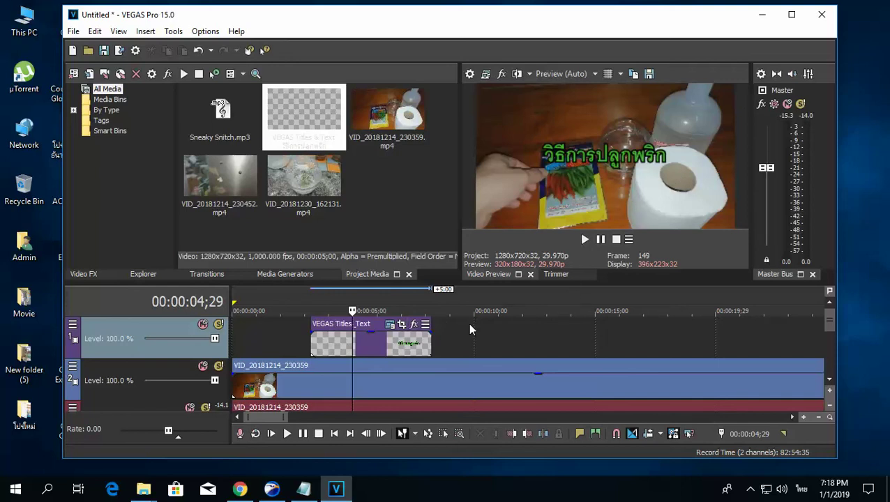
# Reopen the title's generated media settings and move the text down to the bottom center of the video frame
pyautogui.click(390, 324)
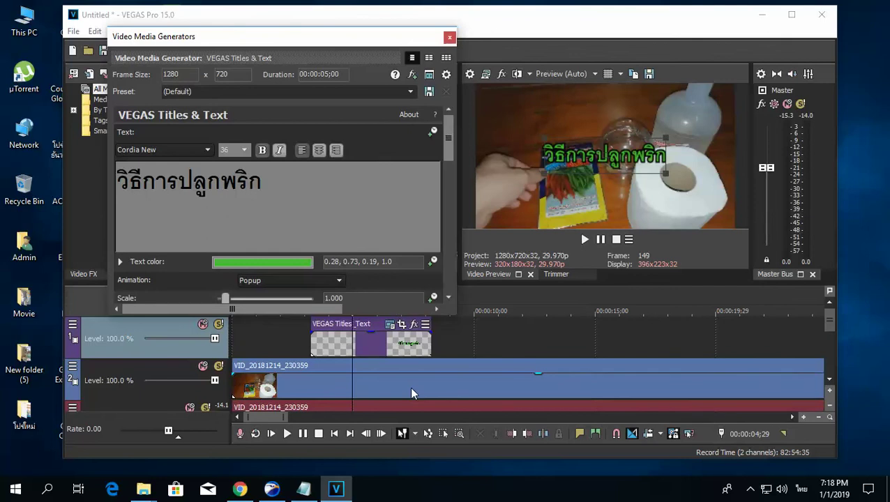
pyautogui.click(450, 37)
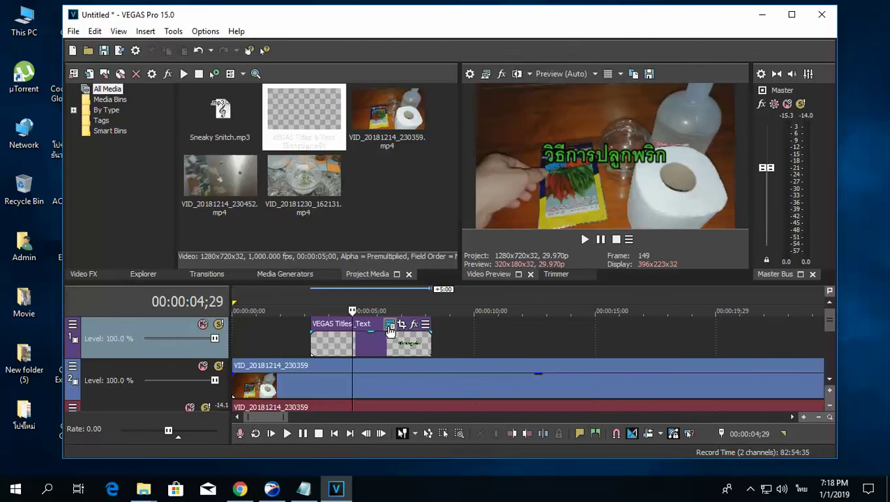
pyautogui.click(389, 327)
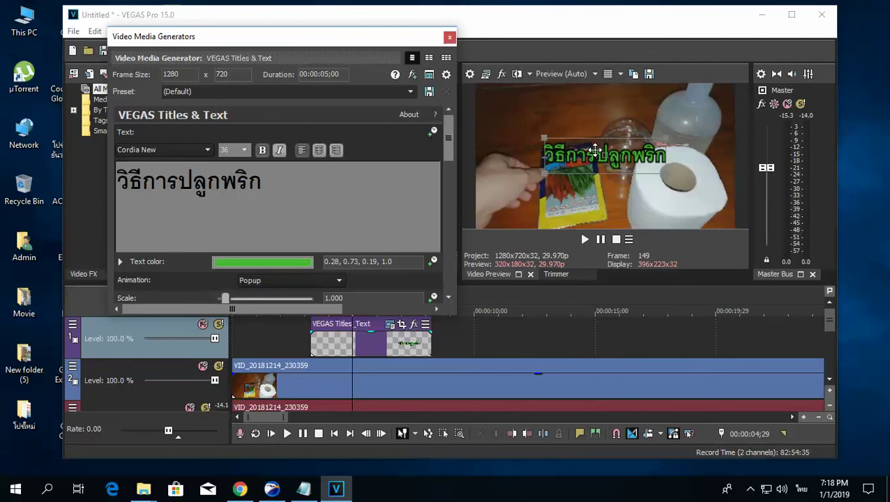
pyautogui.moveTo(599, 155); pyautogui.dragTo(607, 206)
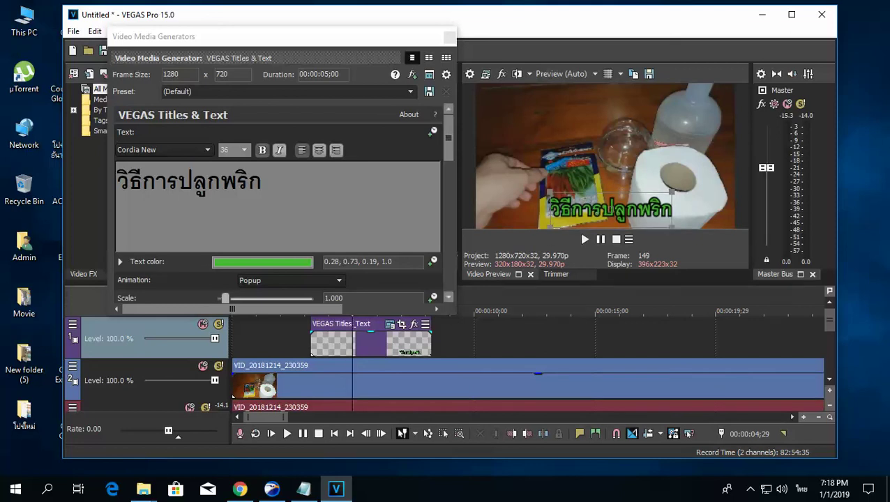
pyautogui.click(450, 36)
# Play back the title from about 00:00:02;19 to check its new position, pausing at full text
pyautogui.click(296, 334)
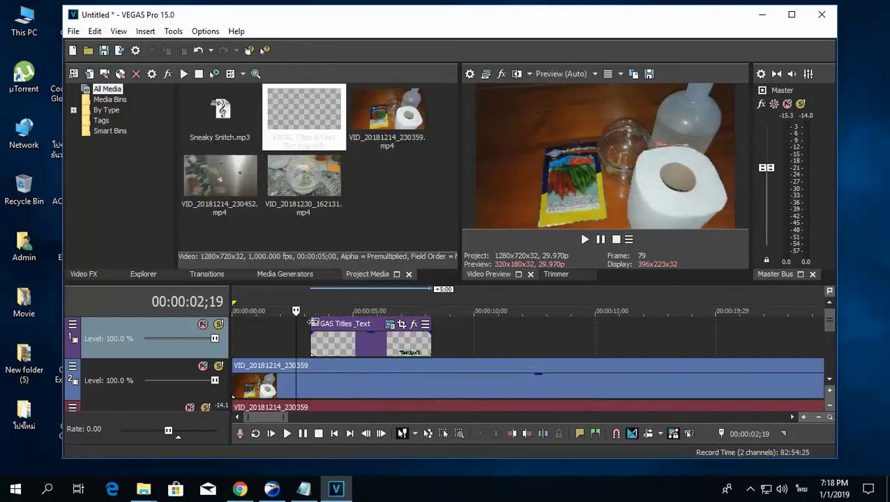
pyautogui.click(585, 239)
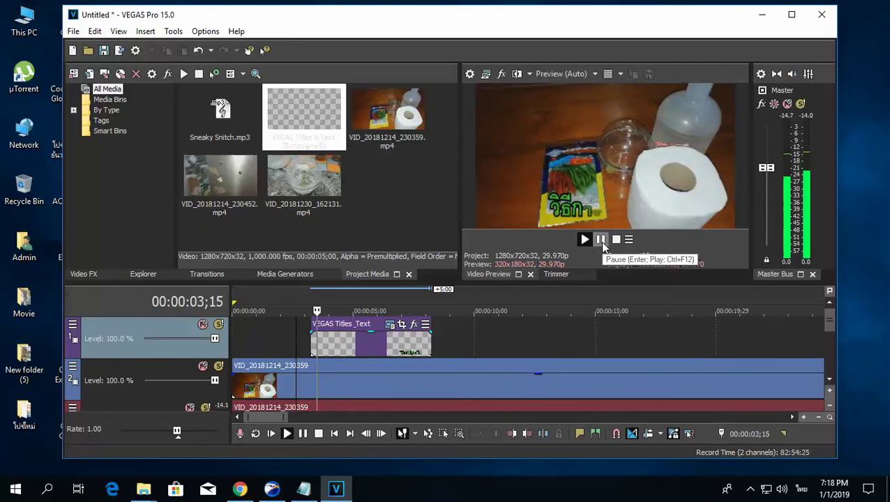
pyautogui.click(600, 240)
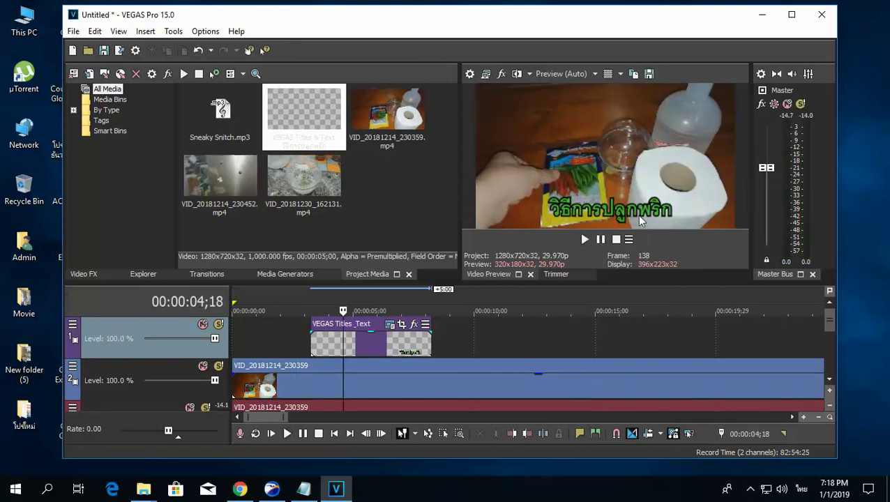
# Reopen the title's settings and change the font of the whole text to Dark Crystal Outline
pyautogui.click(390, 324)
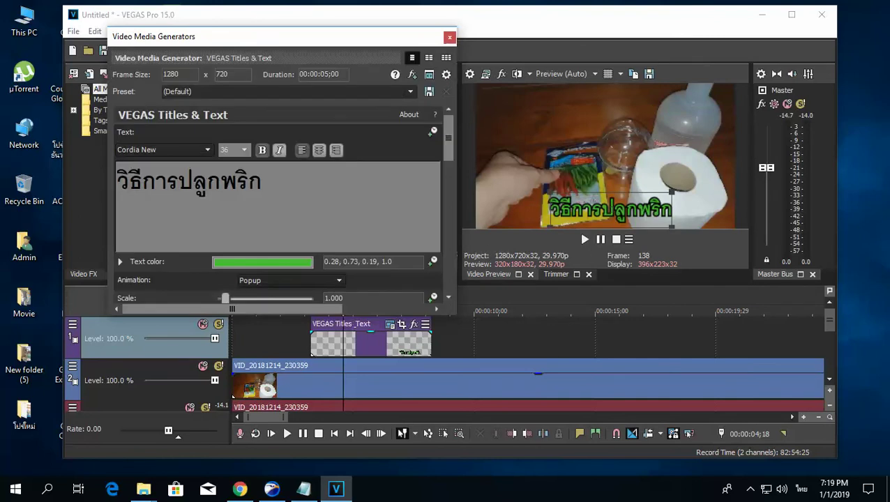
pyautogui.moveTo(262, 183); pyautogui.dragTo(117, 183)
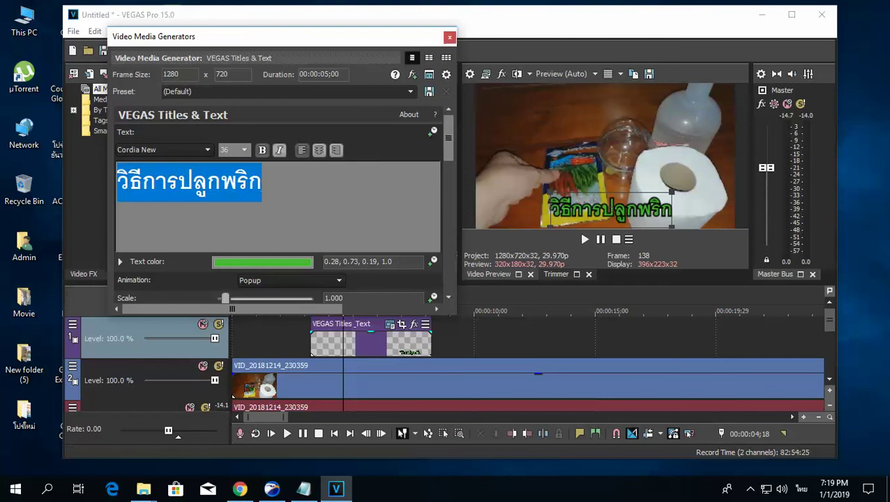
pyautogui.click(117, 183)
pyautogui.moveTo(262, 183); pyautogui.dragTo(119, 182)
pyautogui.click(189, 182)
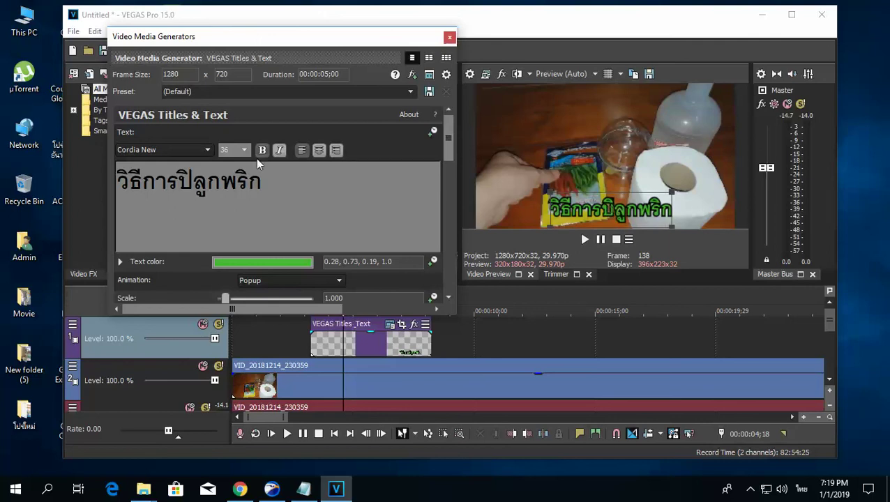
pyautogui.moveTo(260, 182); pyautogui.dragTo(133, 183)
pyautogui.click(180, 154)
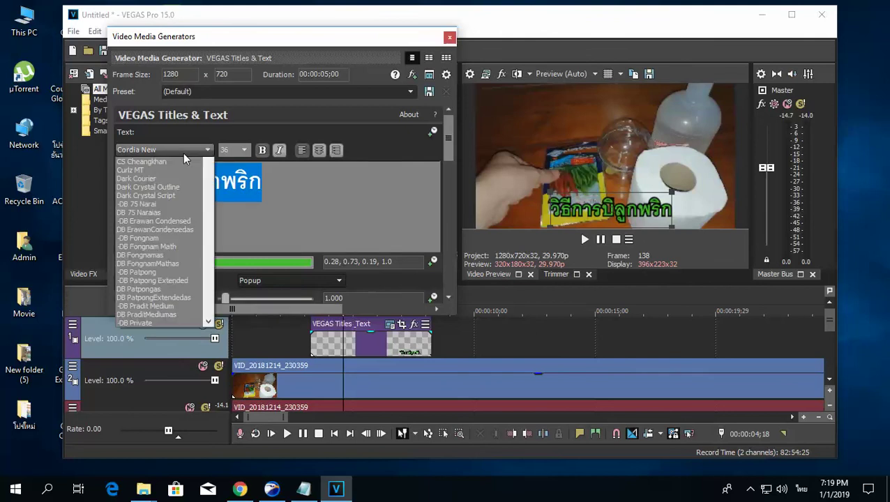
pyautogui.click(134, 171)
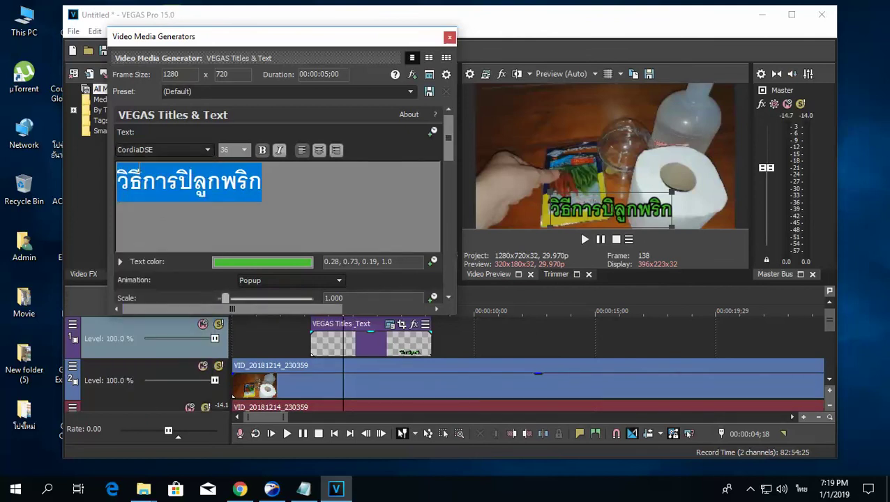
pyautogui.press('Down')
pyautogui.press('Down')
pyautogui.press('Down')
pyautogui.press('Down')
pyautogui.press('Down')
pyautogui.press('Down')
pyautogui.press('Down')
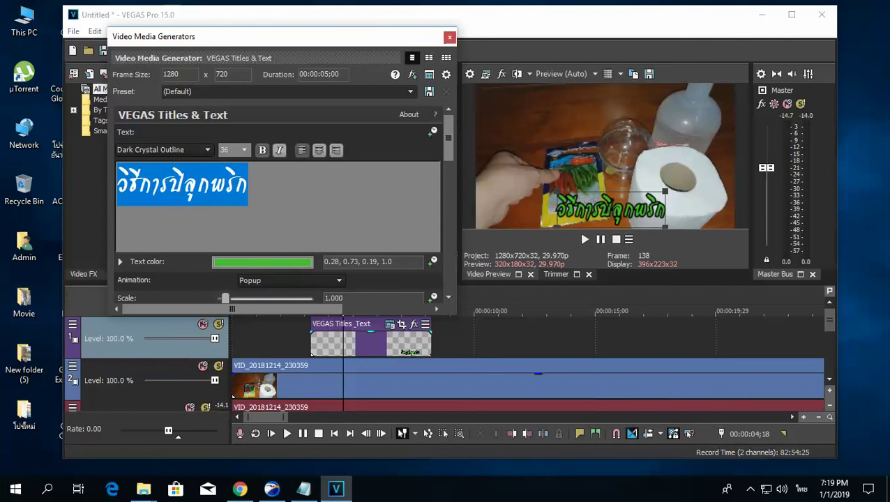
# Close the title settings, switch to the Windows Control Panel and view the installed fonts in the Fonts folder
pyautogui.click(16, 488)
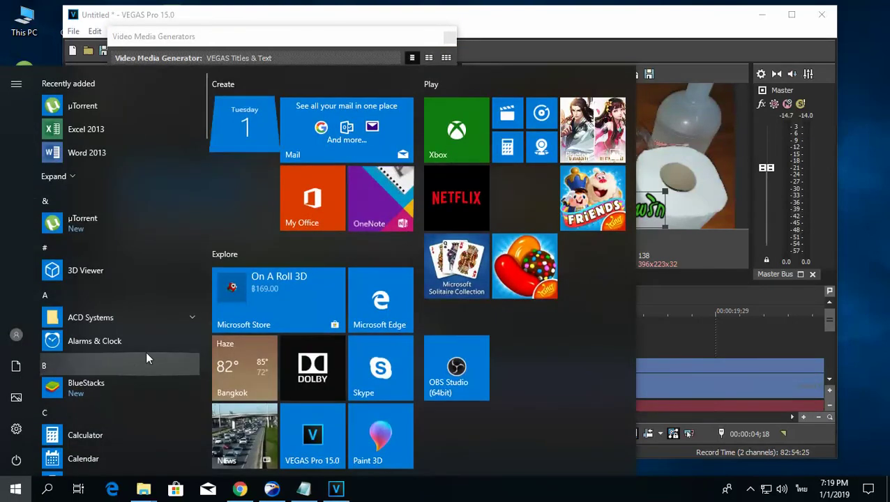
pyautogui.click(489, 27)
pyautogui.click(450, 37)
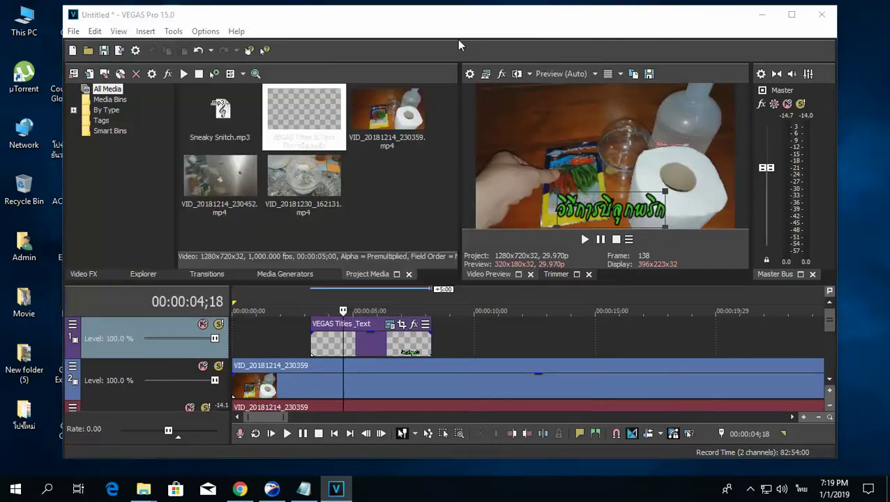
pyautogui.click(764, 17)
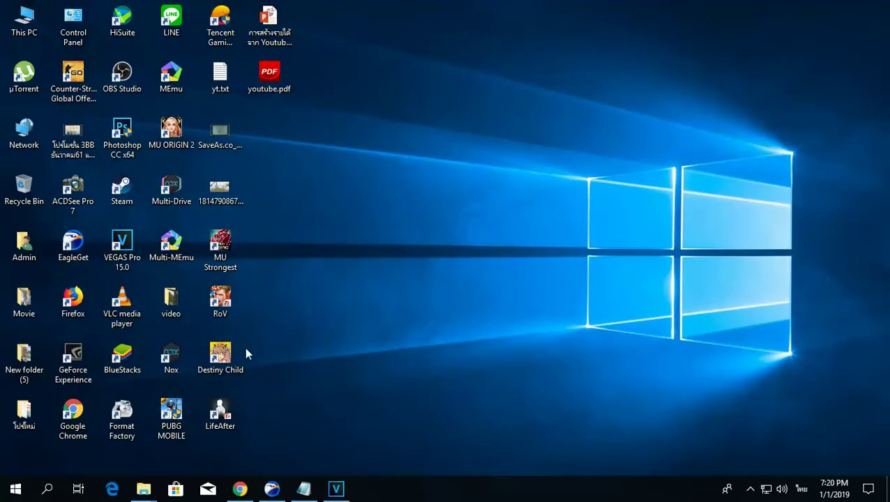
pyautogui.doubleClick(73, 25)
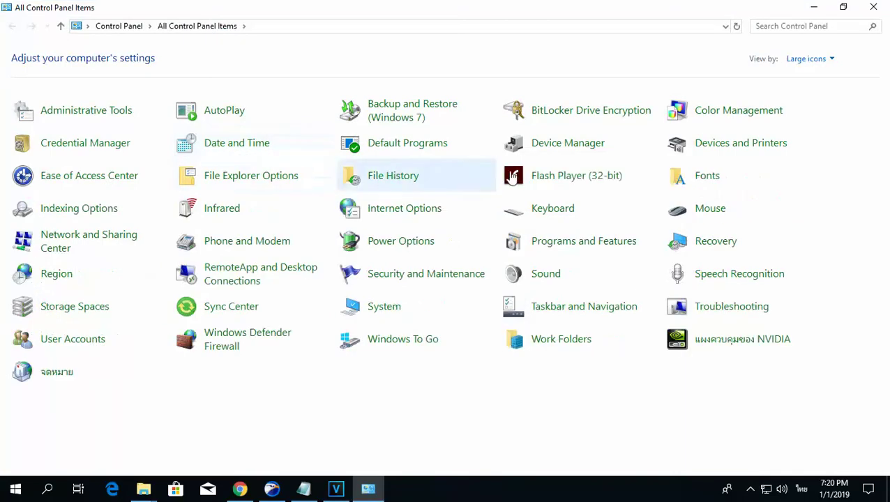
pyautogui.click(705, 179)
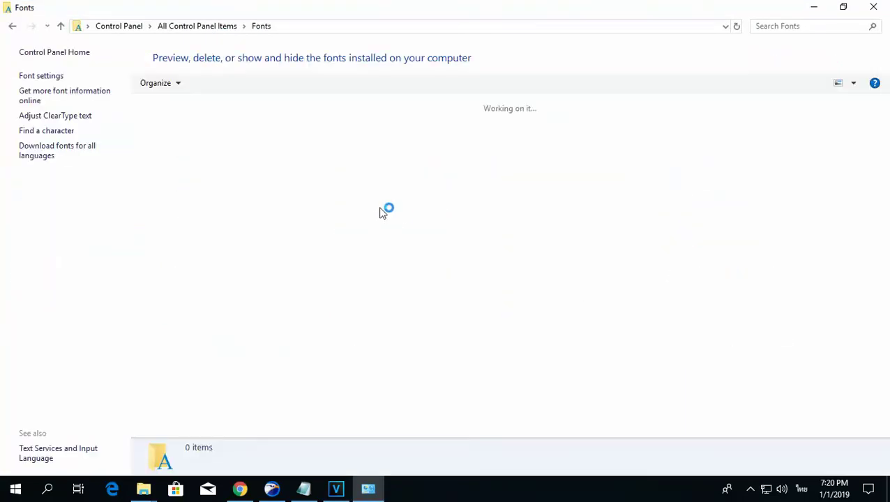
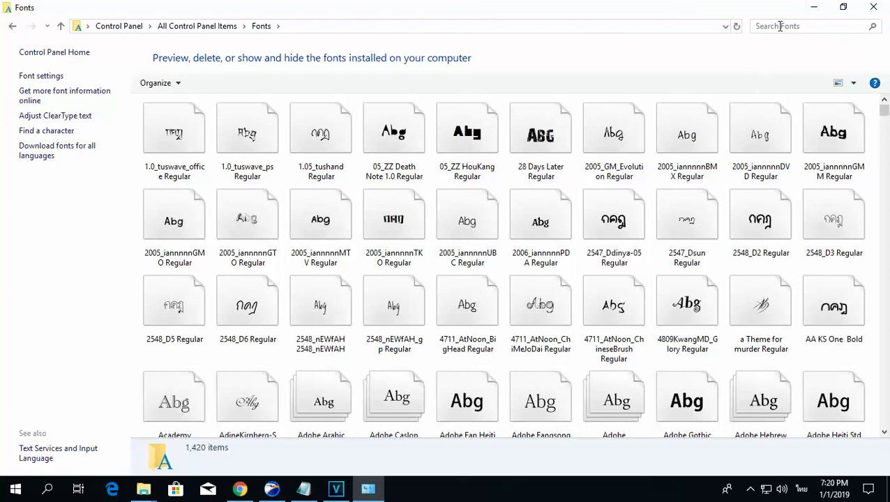
pyautogui.click(813, 7)
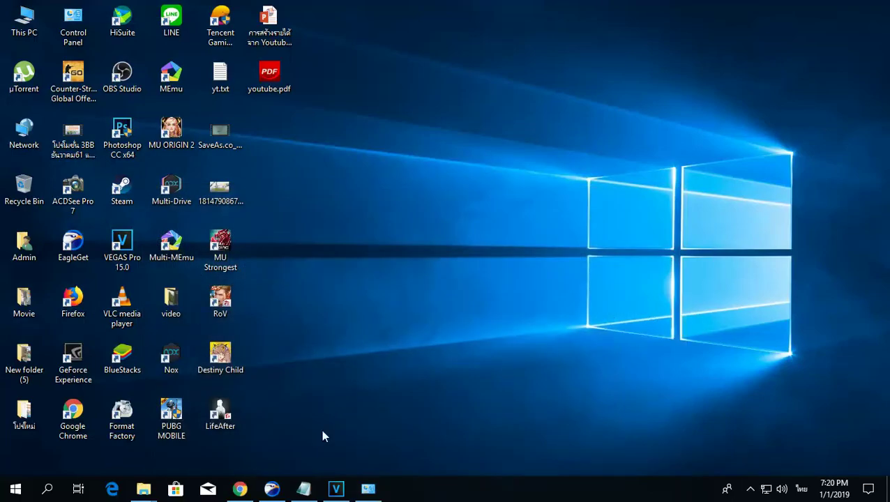
# Switch back to VEGAS Pro, reopen the title's generated media settings and try successive fonts on the whole text, ending at -DB Patpong Extended
pyautogui.click(336, 489)
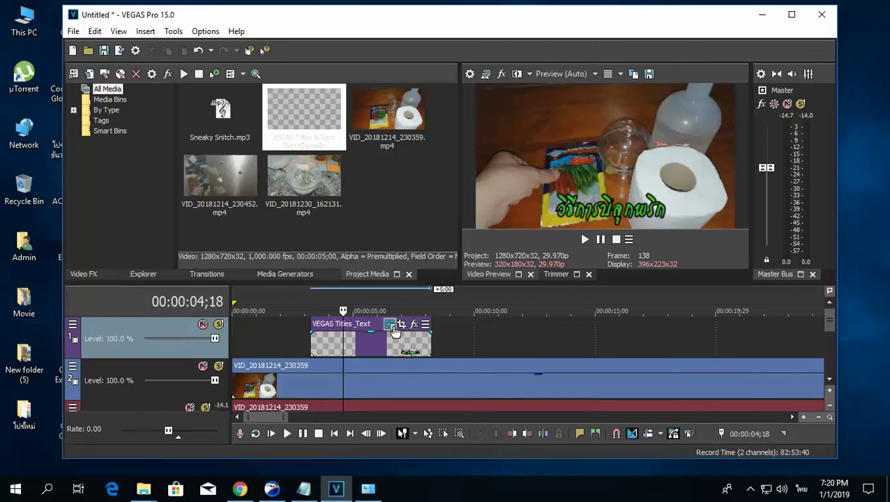
pyautogui.click(392, 325)
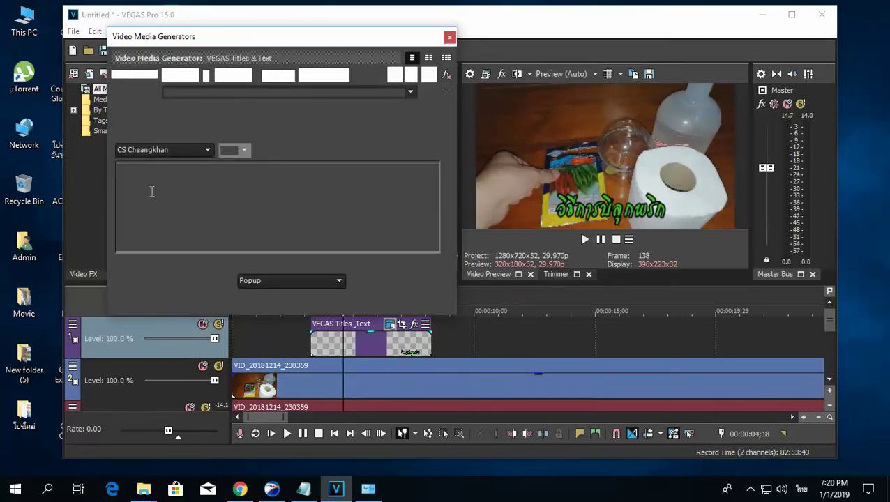
pyautogui.click(206, 149)
pyautogui.click(180, 171)
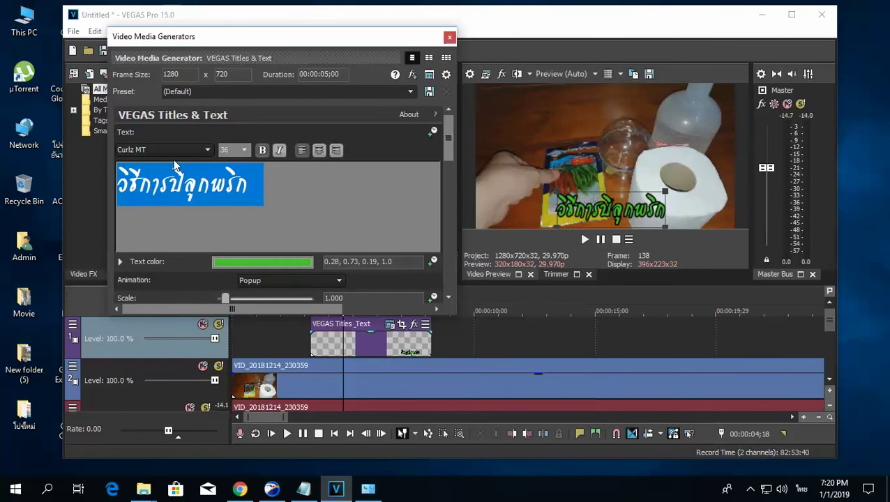
pyautogui.press('Down')
pyautogui.press('Down')
pyautogui.press('Down')
pyautogui.press('Down')
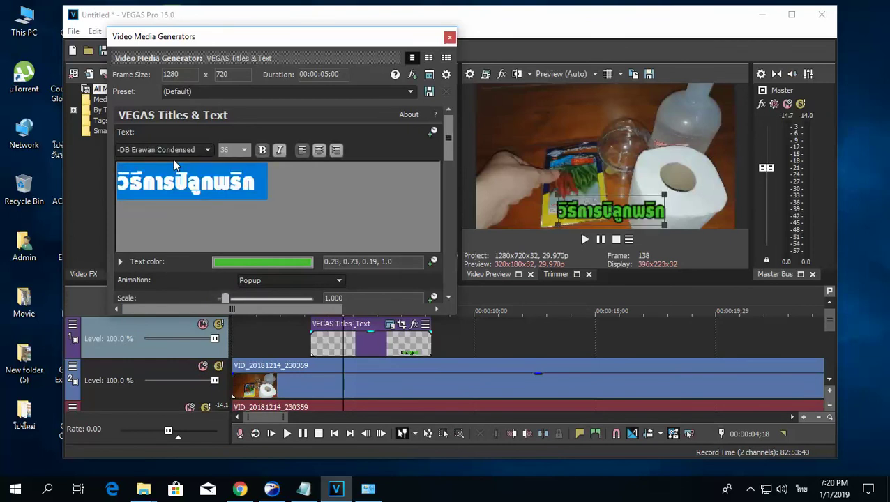
pyautogui.press('Down')
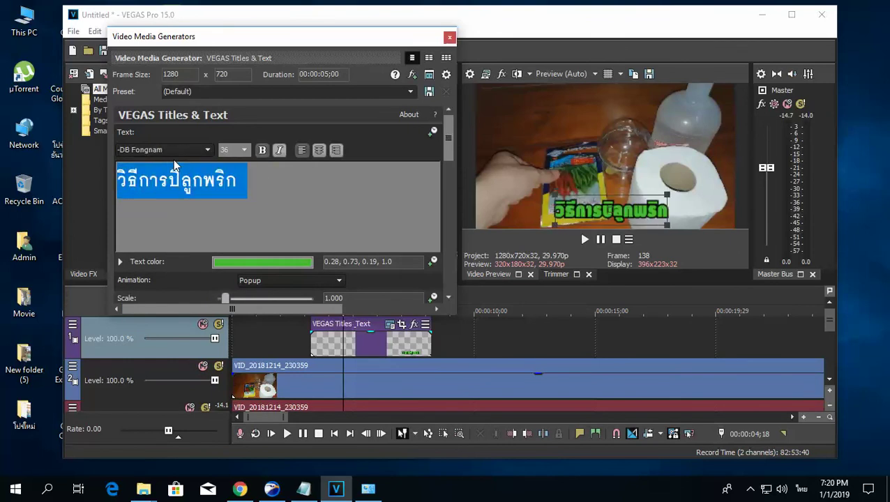
pyautogui.press('Down')
pyautogui.press('Down')
pyautogui.press('Down')
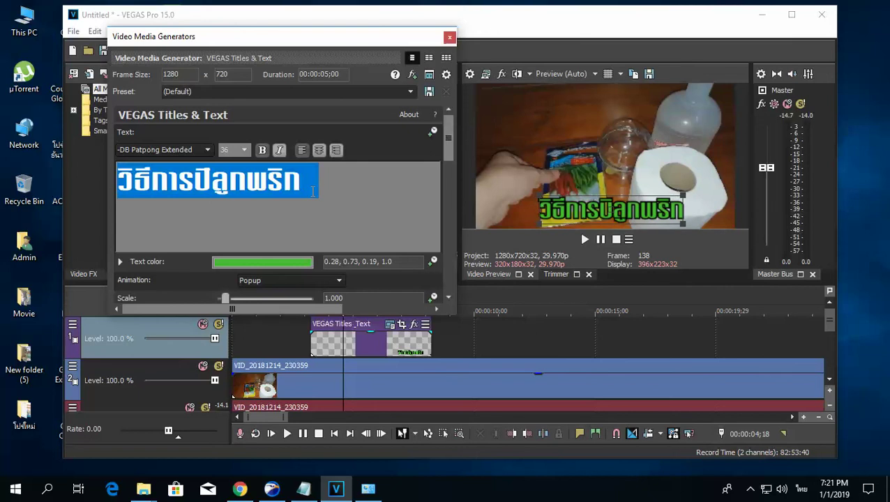
# Try further fonts on the whole title text, ending at DB75NaraiModem
pyautogui.press('Down')
pyautogui.press('Down')
pyautogui.press('Down')
pyautogui.press('Down')
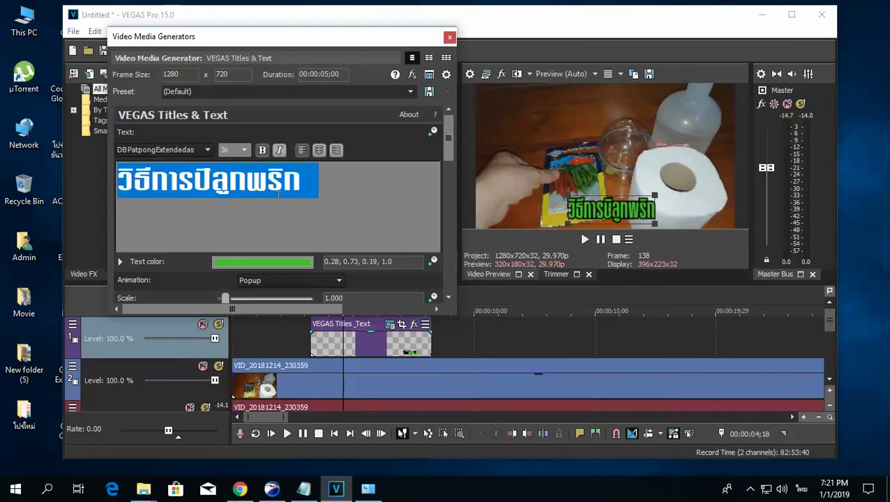
pyautogui.press('Down')
pyautogui.press('Down')
pyautogui.press('Down')
pyautogui.press('Down')
pyautogui.press('Down')
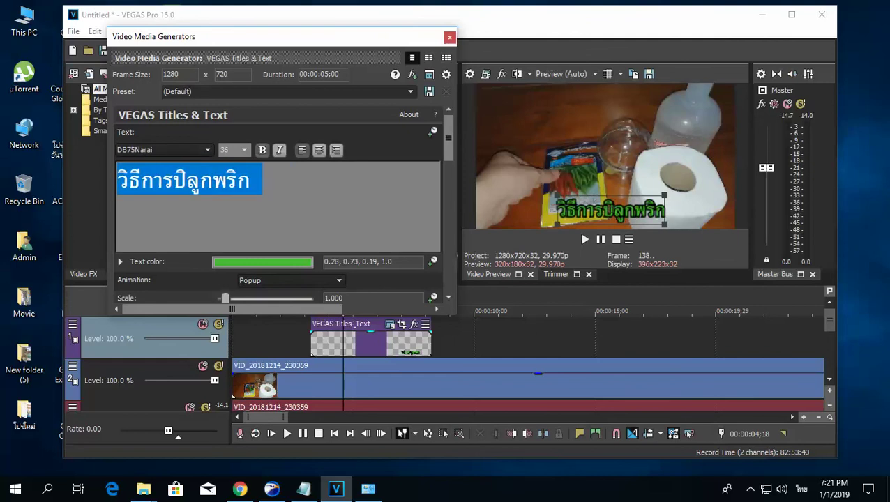
pyautogui.press('Down')
pyautogui.press('Down')
pyautogui.press('Down')
pyautogui.press('Down')
pyautogui.press('Down')
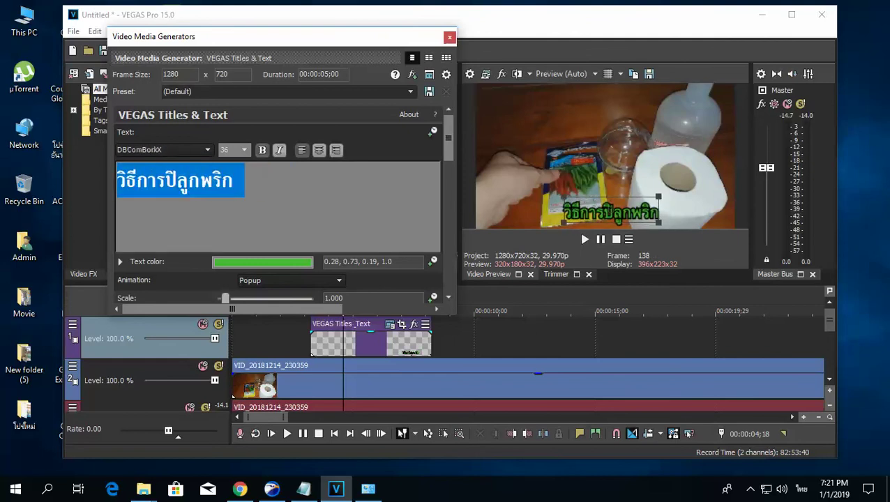
pyautogui.press('Down')
pyautogui.press('Down')
pyautogui.press('Down')
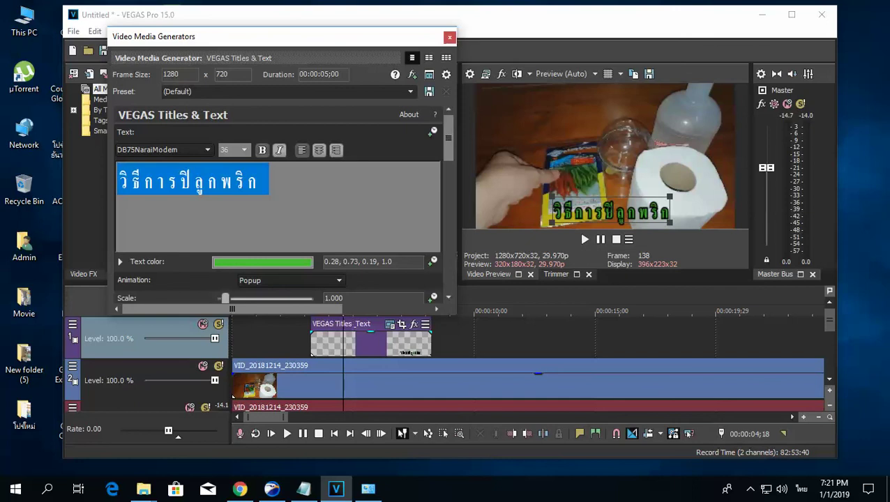
# Test the font's Thai marks by appending ต์ with extra ุ vowels to the end of the title text
pyautogui.click(200, 206)
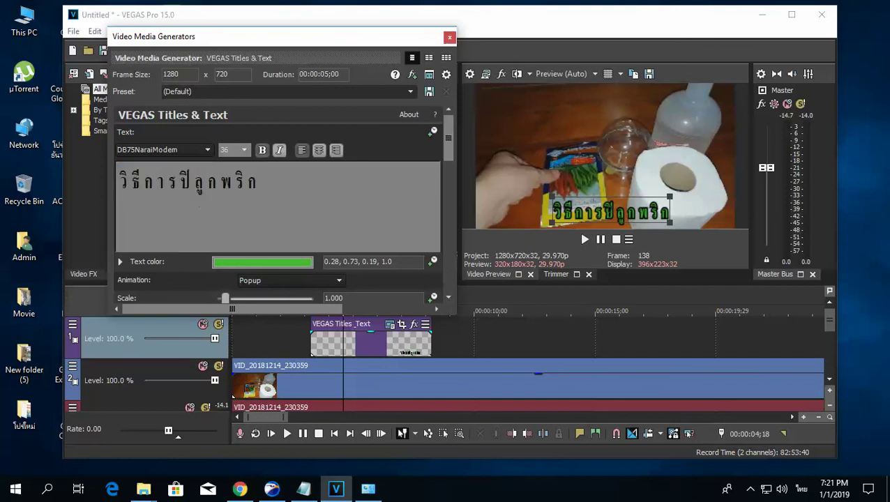
pyautogui.moveTo(259, 183); pyautogui.dragTo(113, 185)
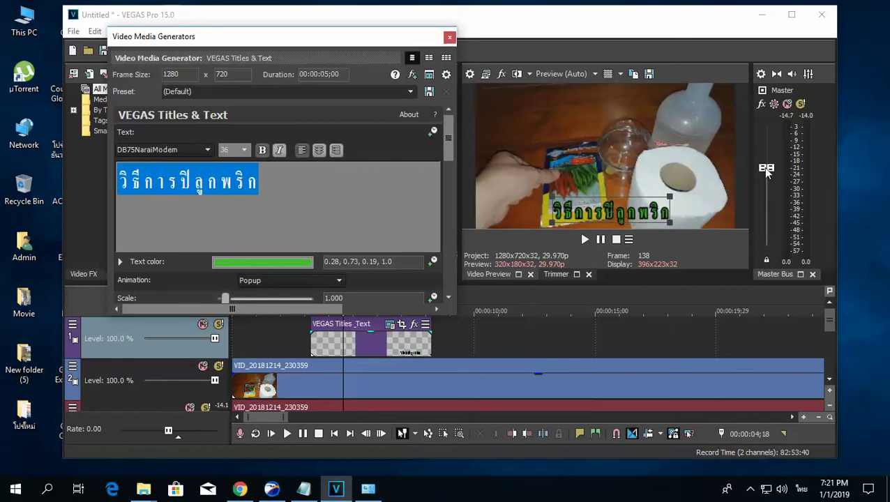
pyautogui.click(255, 183)
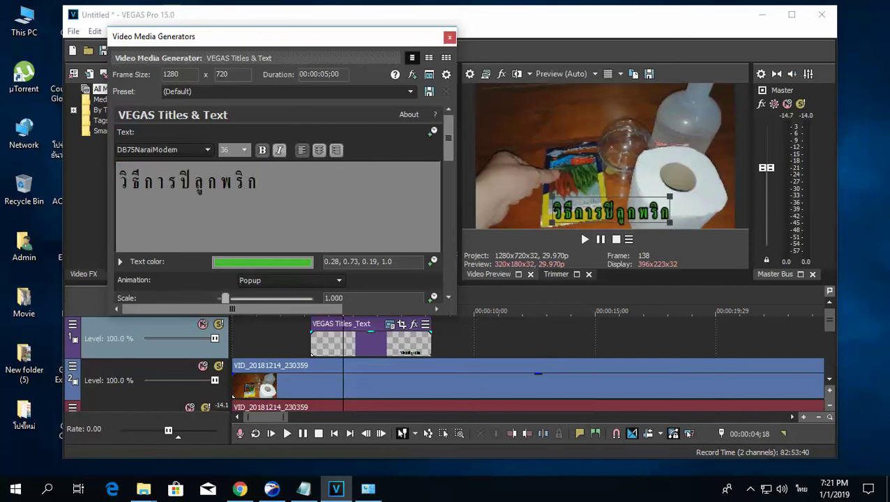
pyautogui.write('ด')
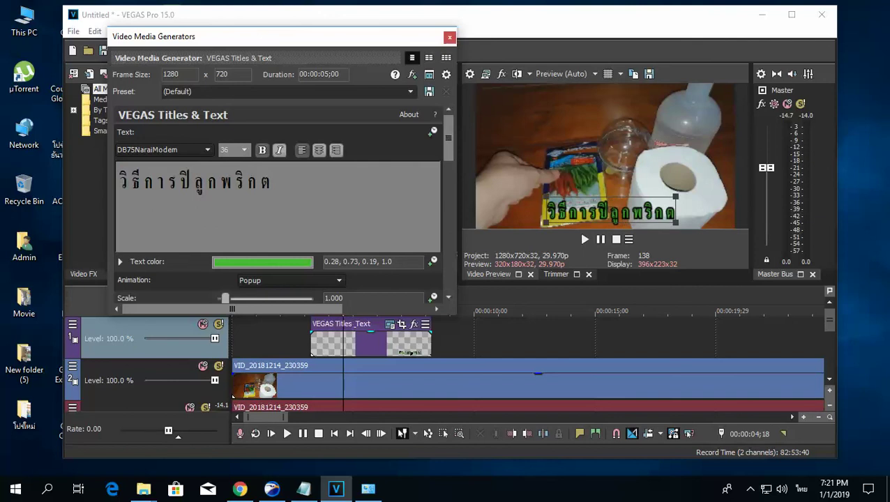
pyautogui.write('์')
pyautogui.write('ุ')
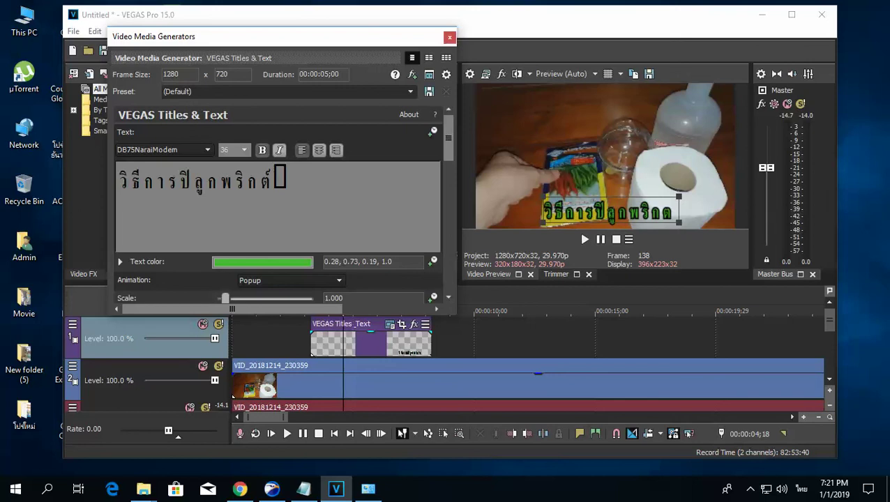
pyautogui.press('BackSpace')
pyautogui.press('BackSpace')
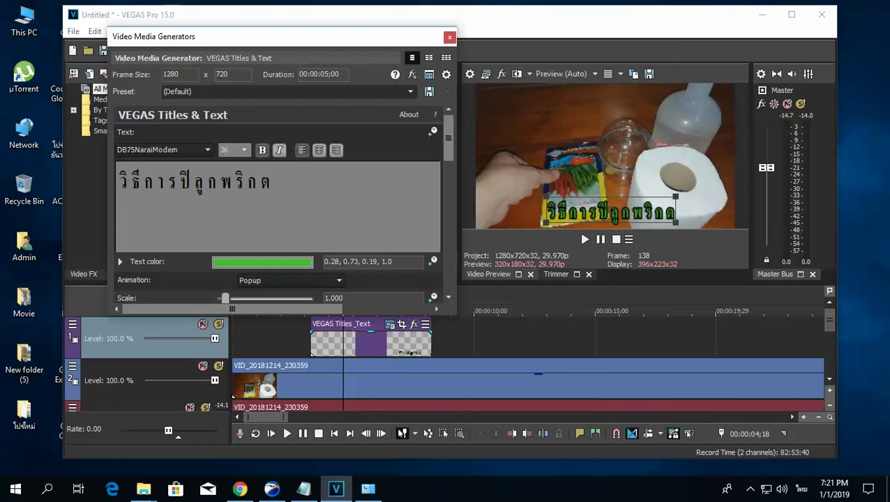
pyautogui.write('์ุุ')
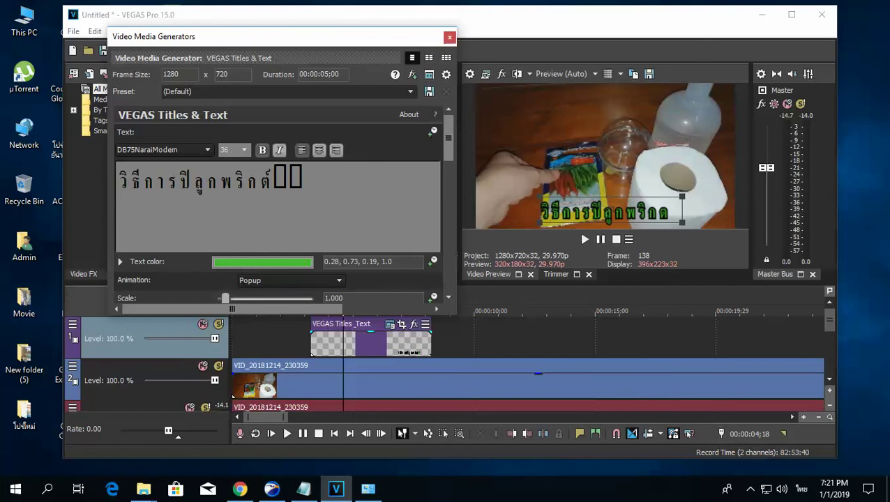
# Change the font of the whole title text to DB90PraditBold
pyautogui.click(613, 141)
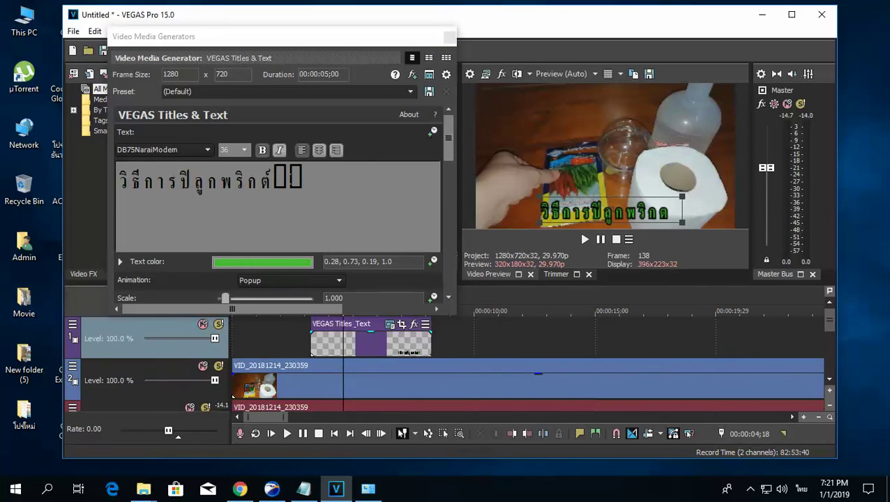
pyautogui.doubleClick(277, 176)
pyautogui.hotkey('ctrl', 'a')
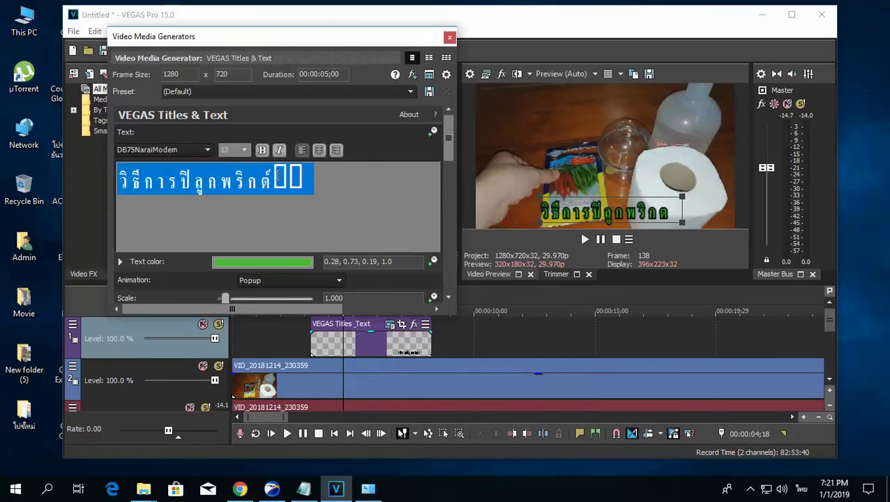
pyautogui.click(210, 149)
pyautogui.click(185, 170)
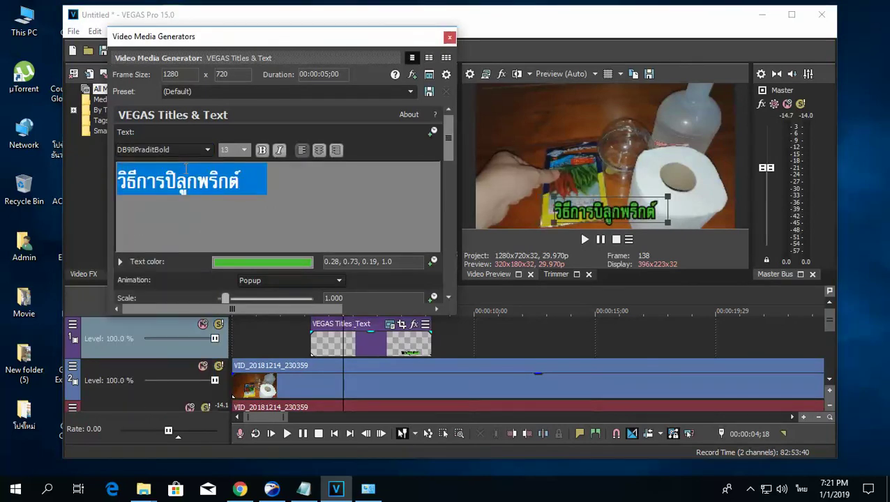
# Correct the title text to read วิธีการปลูกพริก and close the title settings
pyautogui.click(661, 207)
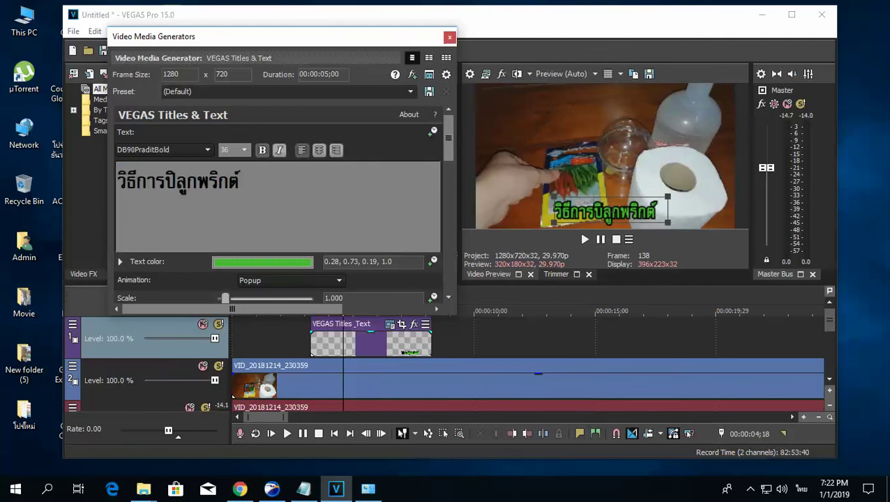
pyautogui.moveTo(661, 208); pyautogui.dragTo(664, 208)
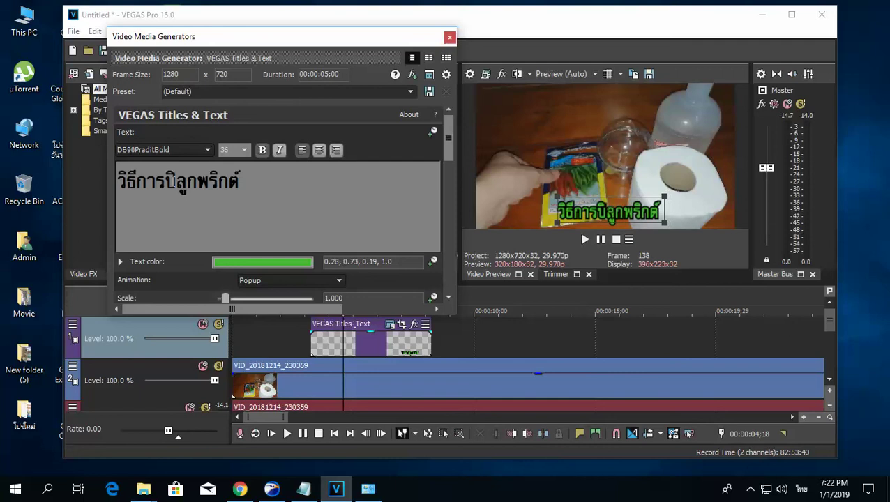
pyautogui.press('BackSpace')
pyautogui.click(201, 181)
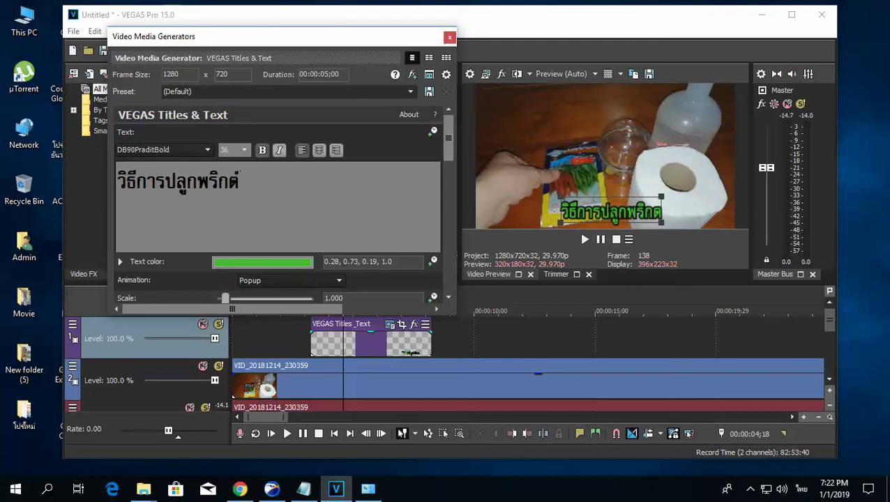
pyautogui.press('BackSpace')
pyautogui.press('BackSpace')
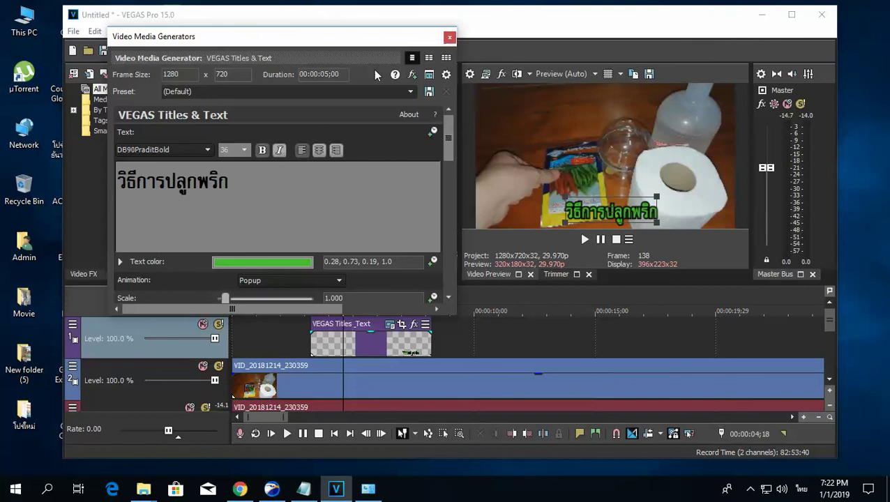
pyautogui.click(449, 36)
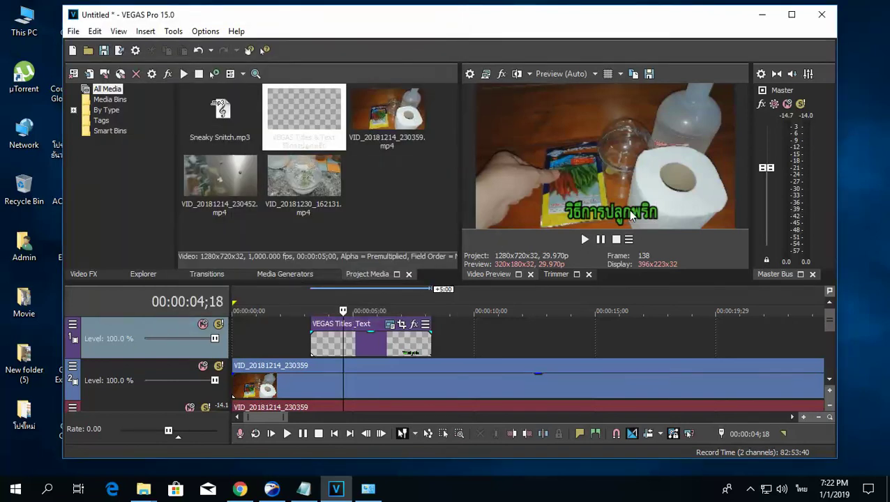
# Play back the title from about 00:00:02;23 and pause once the full text is shown
pyautogui.click(298, 334)
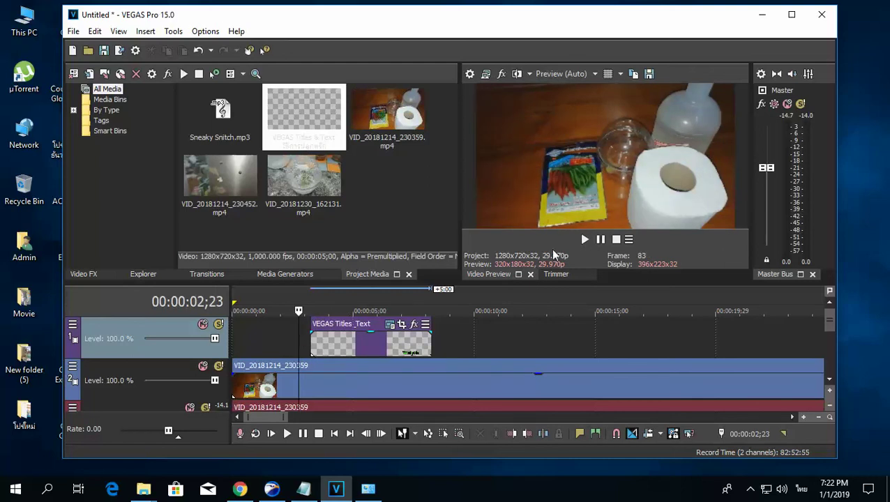
pyautogui.click(584, 240)
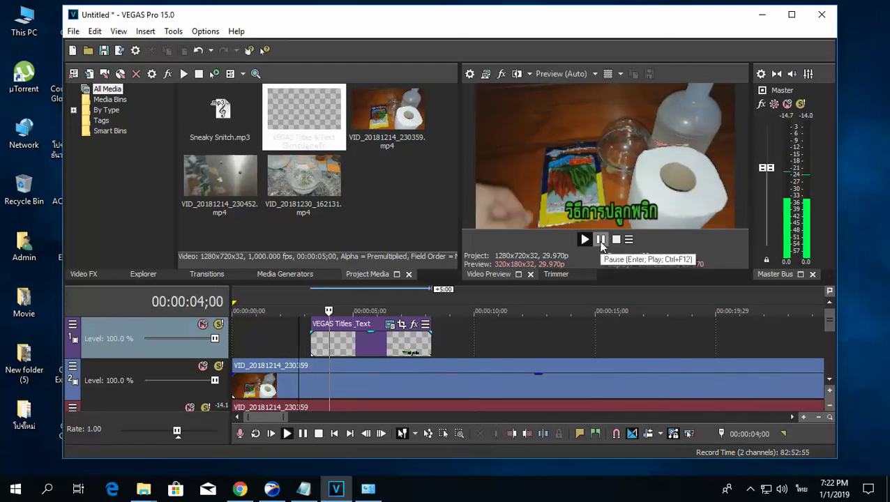
pyautogui.click(601, 239)
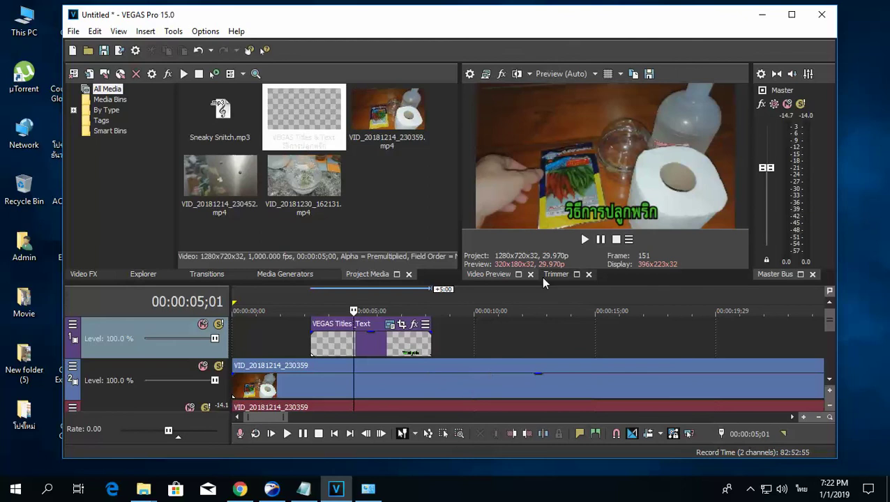
# Insert a second text event with the default Sample Text on the title track at 00:00:11;20 and close its settings
pyautogui.click(526, 334)
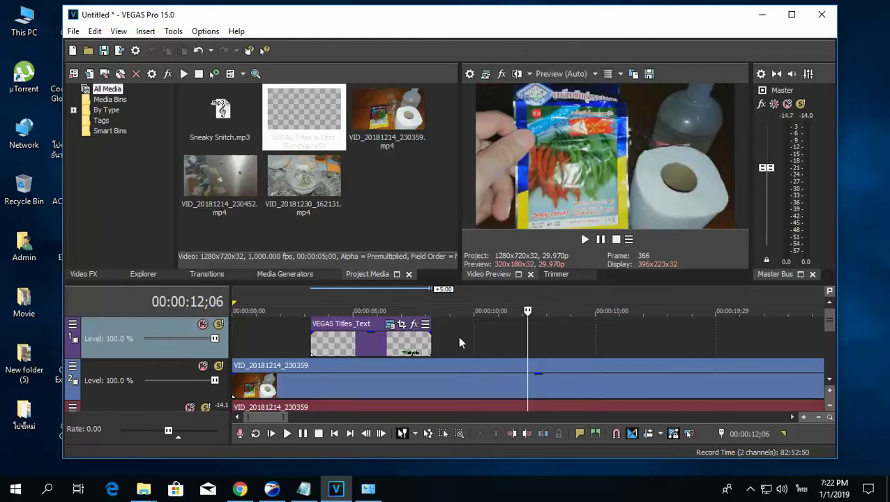
pyautogui.click(472, 335)
pyautogui.click(516, 335)
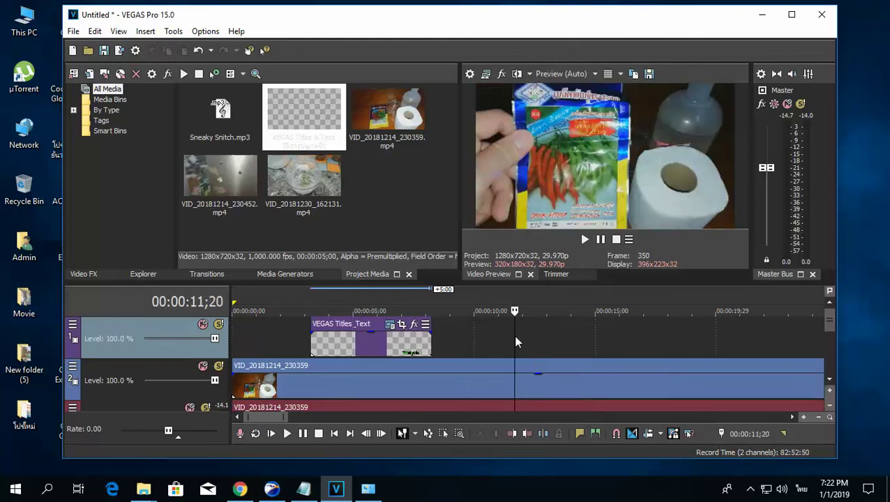
pyautogui.rightClick(555, 340)
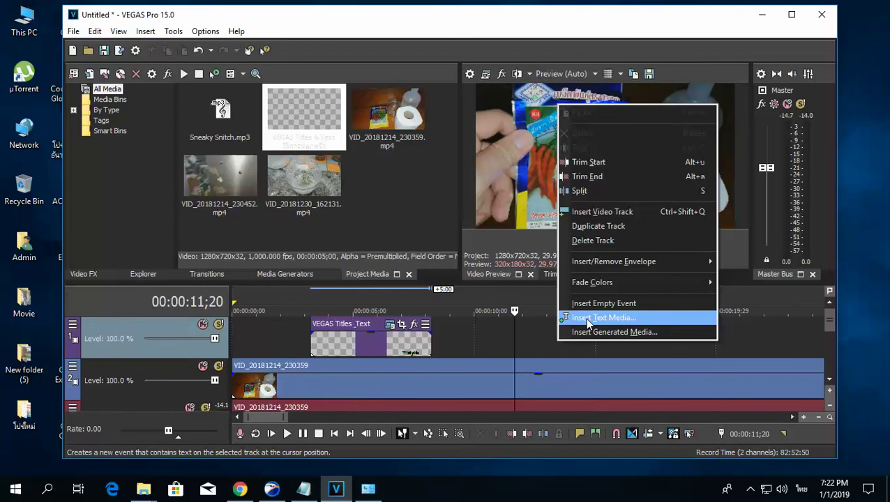
pyautogui.click(585, 318)
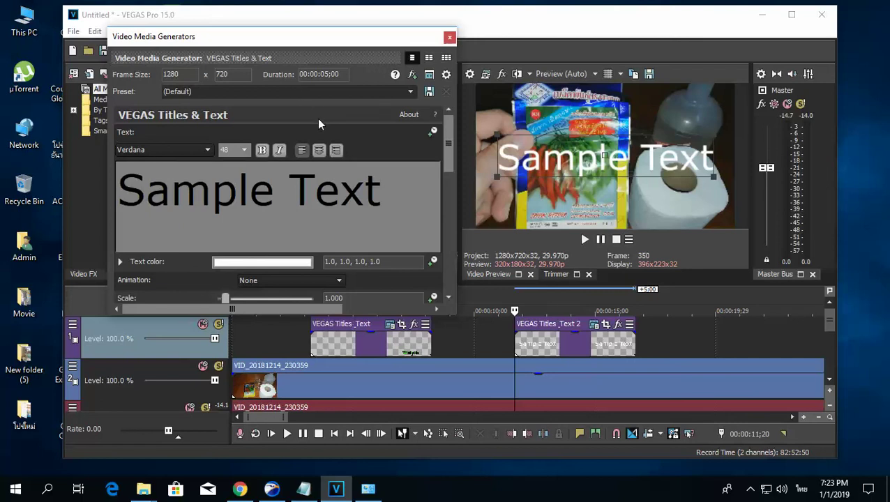
pyautogui.click(449, 36)
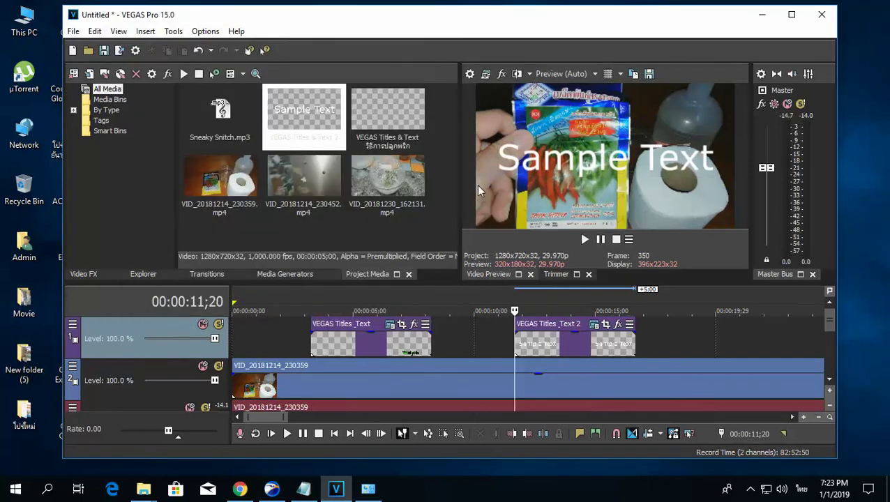
# Delete the Sample Text event from the title track
pyautogui.click(524, 341)
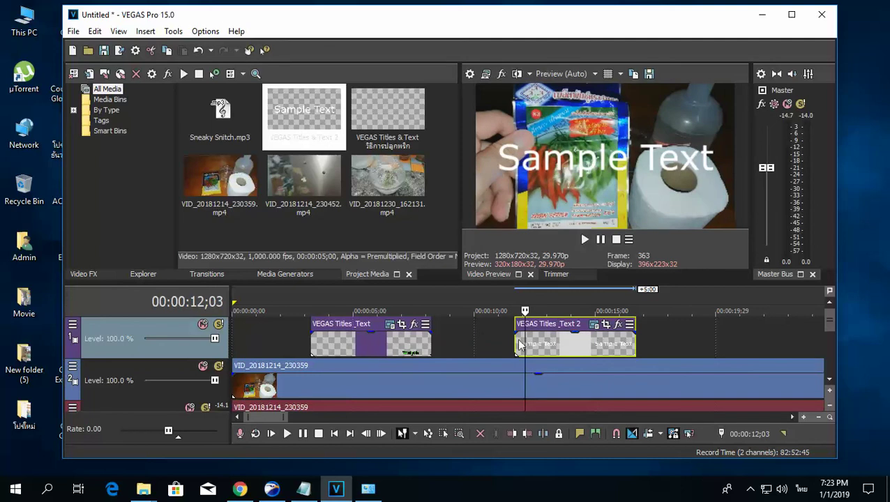
pyautogui.press('Delete')
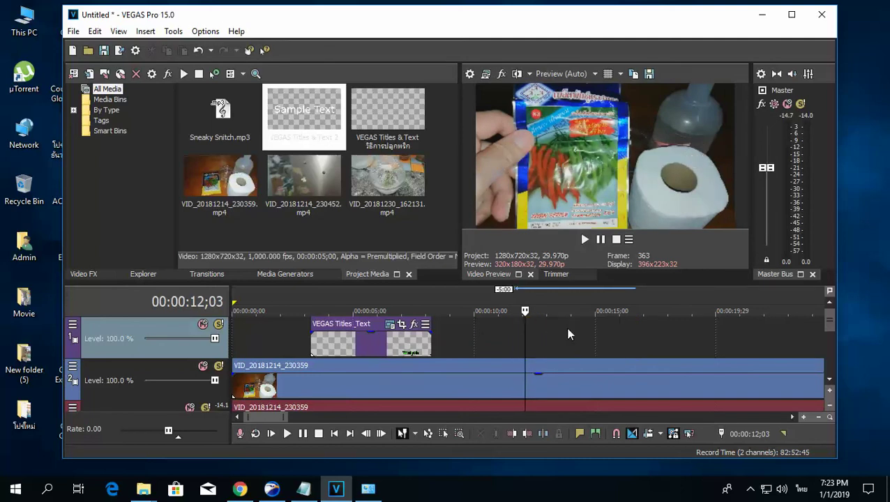
# Copy the วิธีการปลูกพริก title event and paste it at 00:00:11;15 on the title track as a new copy of the source media
pyautogui.click(515, 336)
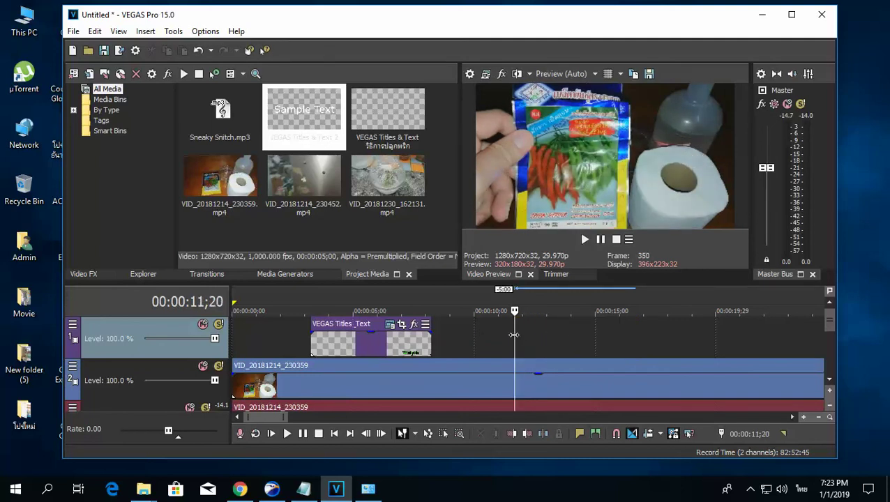
pyautogui.click(322, 329)
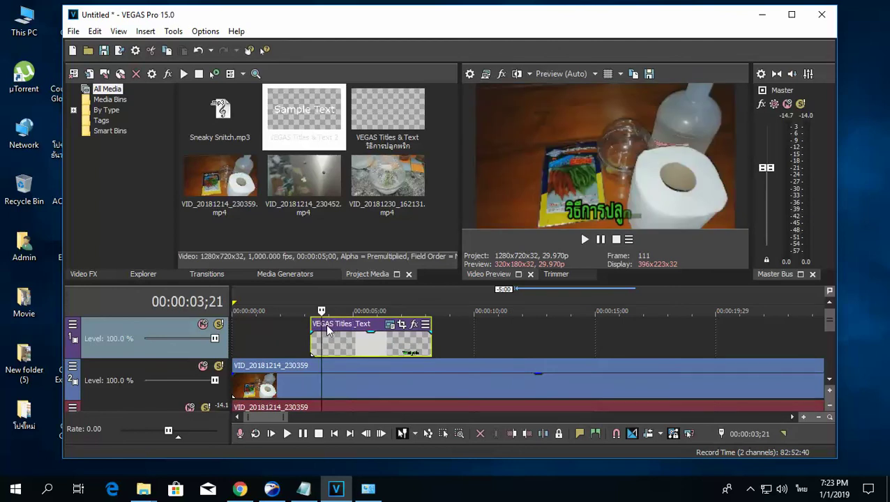
pyautogui.rightClick(327, 329)
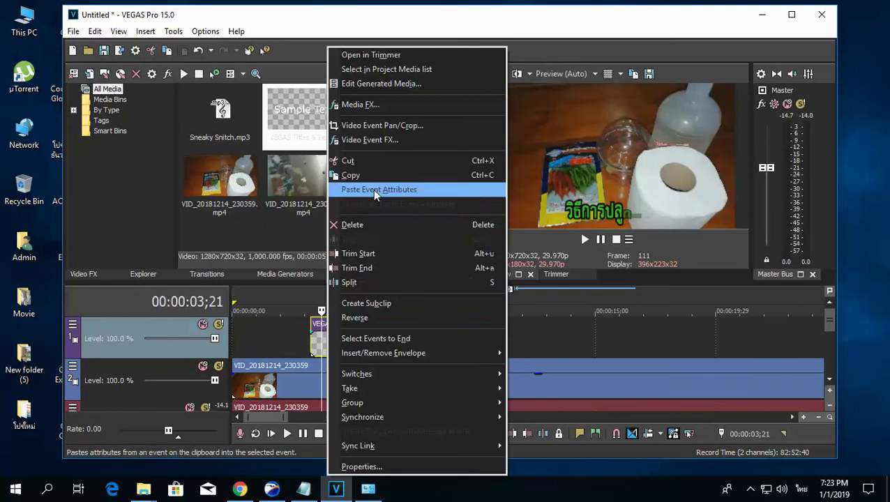
pyautogui.click(374, 175)
pyautogui.click(513, 336)
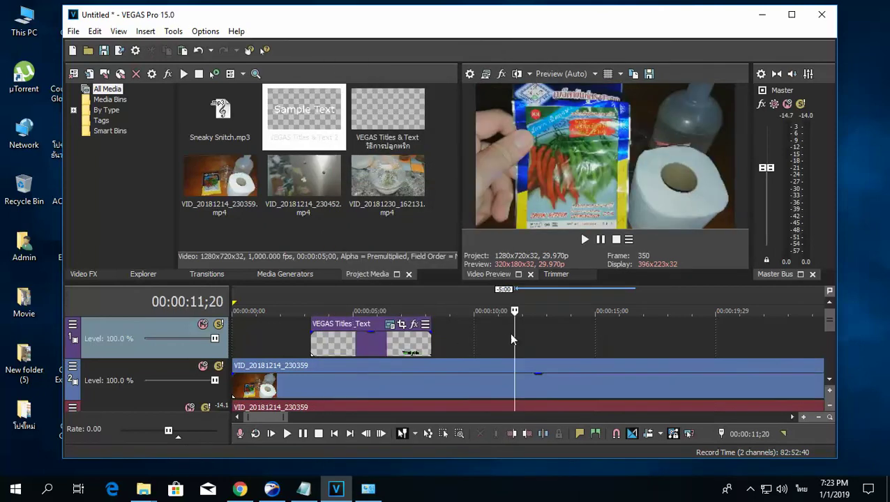
pyautogui.click(500, 333)
pyautogui.click(509, 333)
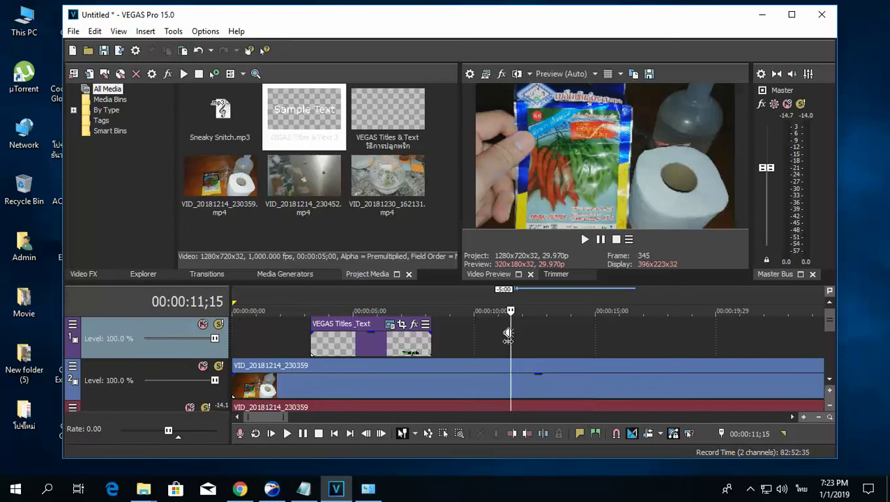
pyautogui.hotkey('ctrl', 'v')
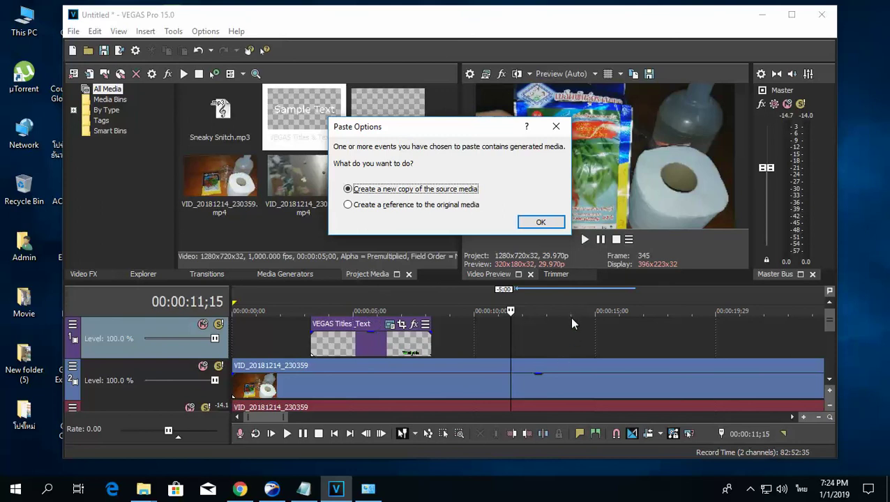
pyautogui.click(541, 222)
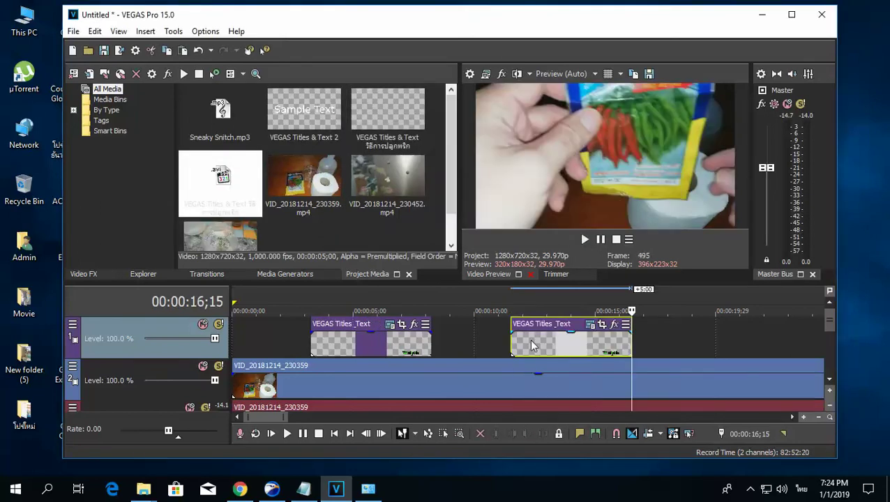
# Change the pasted title's text to 123 and close its settings
pyautogui.click(590, 328)
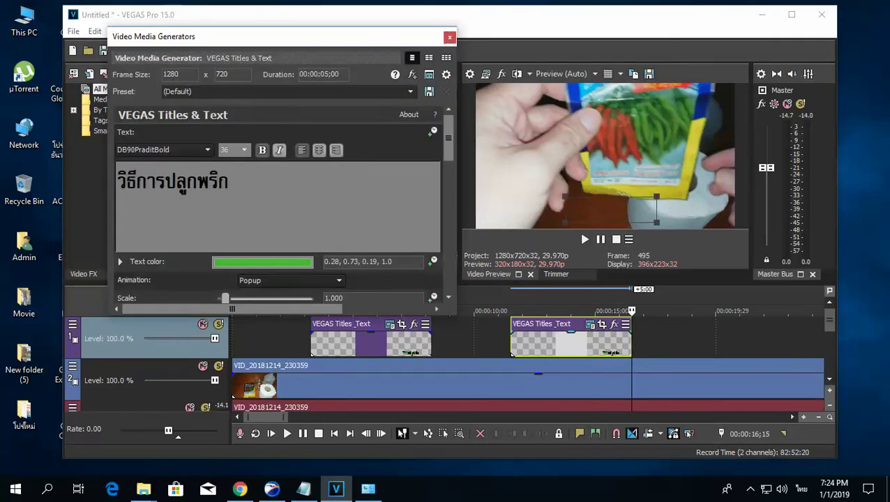
pyautogui.moveTo(229, 182); pyautogui.dragTo(131, 178)
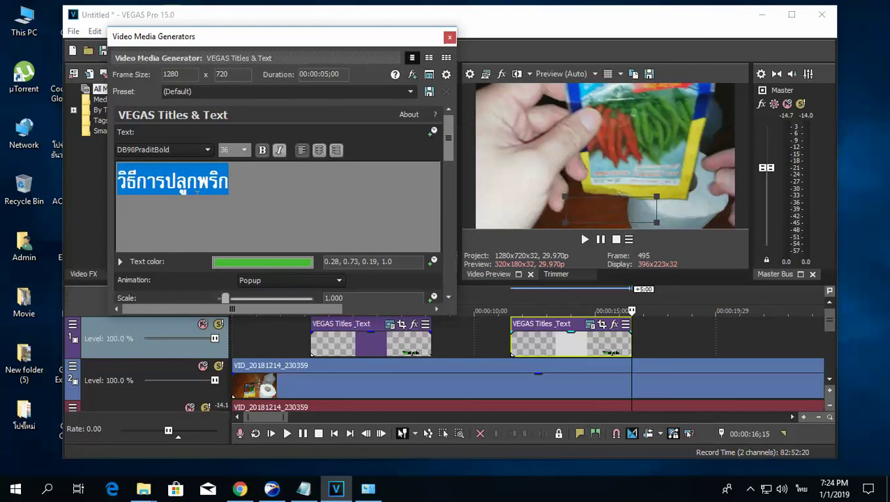
pyautogui.write('123')
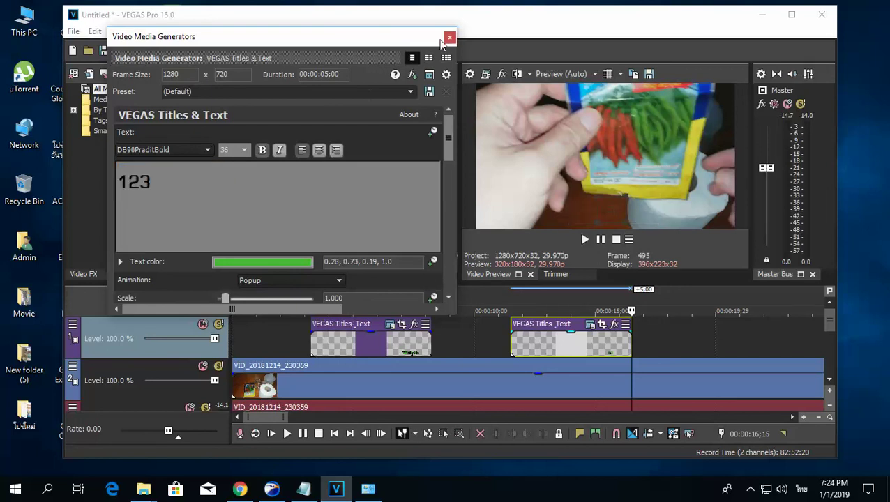
pyautogui.click(450, 37)
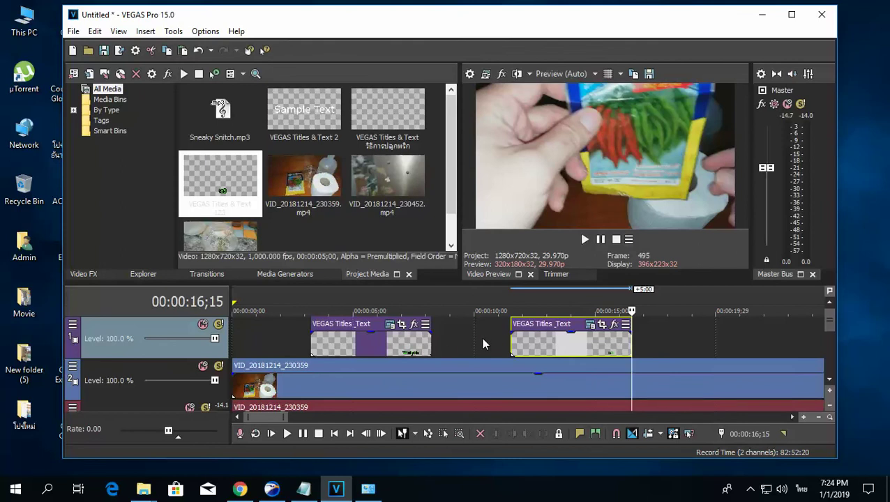
# Play back from just before the 123 title and pause while the title is on screen
pyautogui.click(487, 333)
pyautogui.click(585, 239)
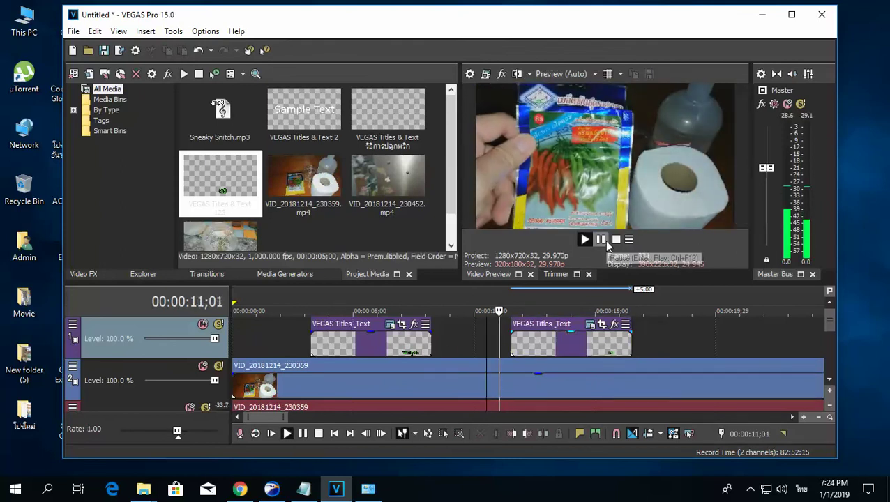
pyautogui.click(601, 239)
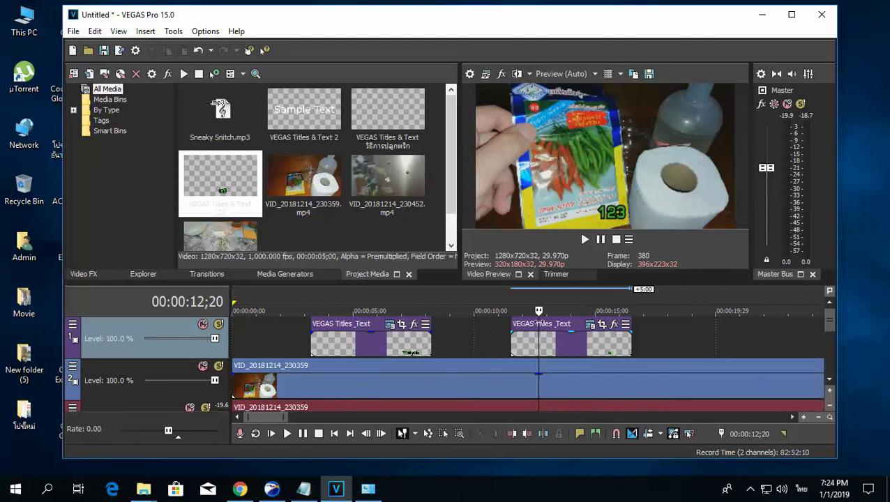
# Delete the 123 title event from the title track
pyautogui.click(551, 322)
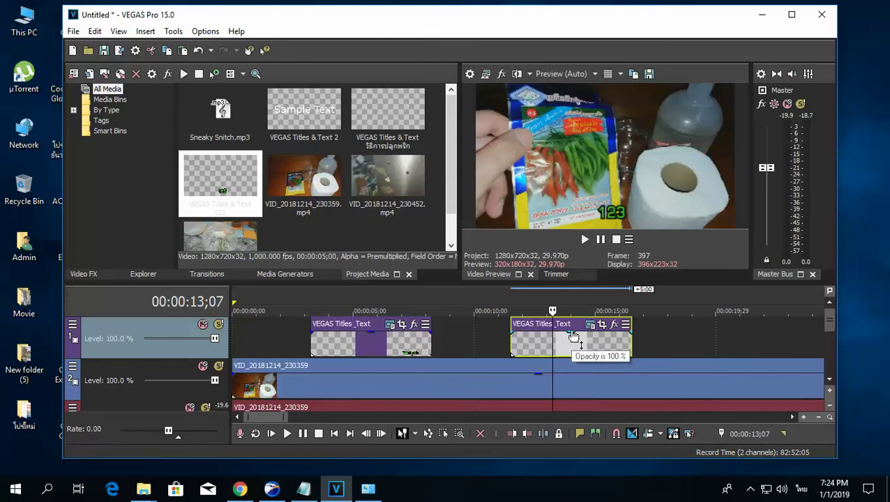
pyautogui.press('Delete')
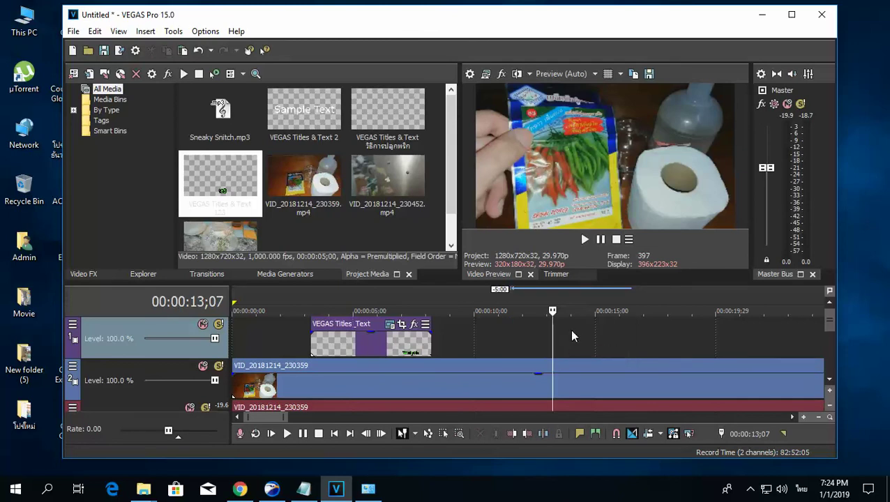
pyautogui.click(502, 338)
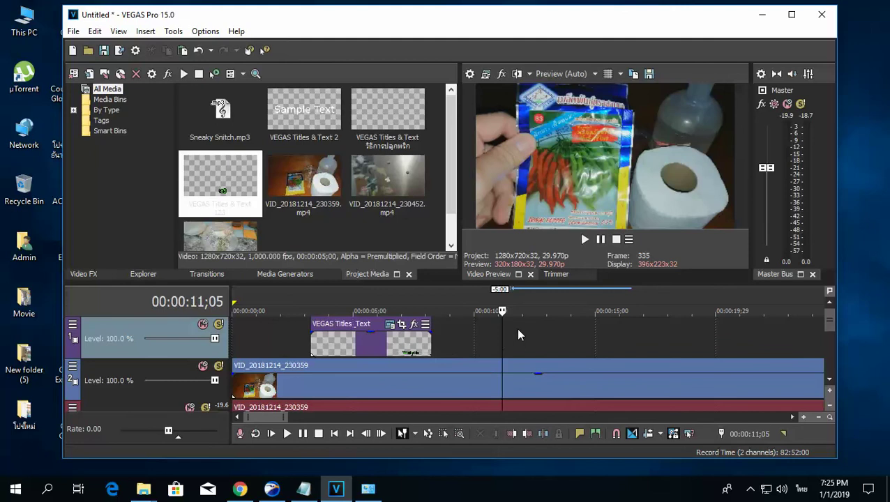
pyautogui.press('space')
pyautogui.press('space')
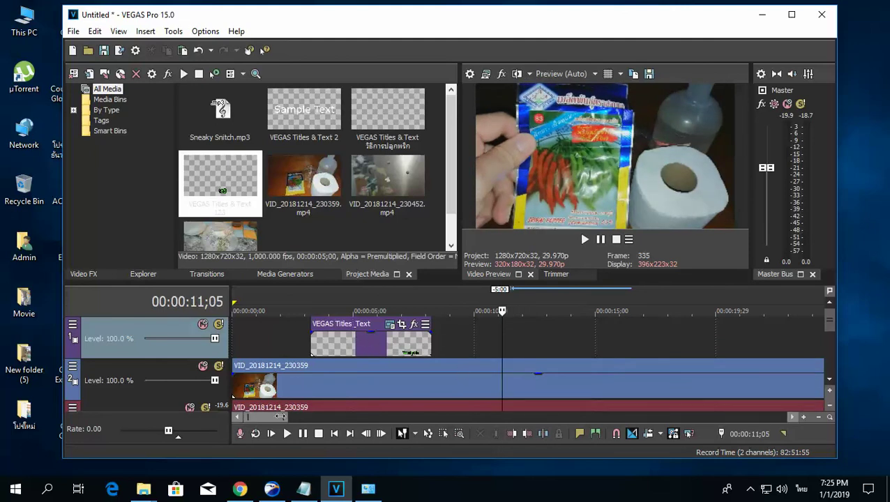
pyautogui.click(831, 380)
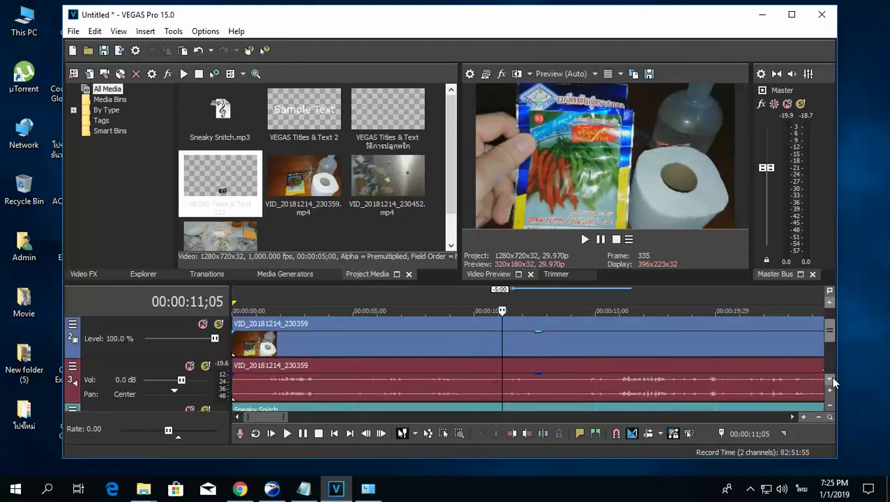
pyautogui.moveTo(827, 337); pyautogui.dragTo(830, 324)
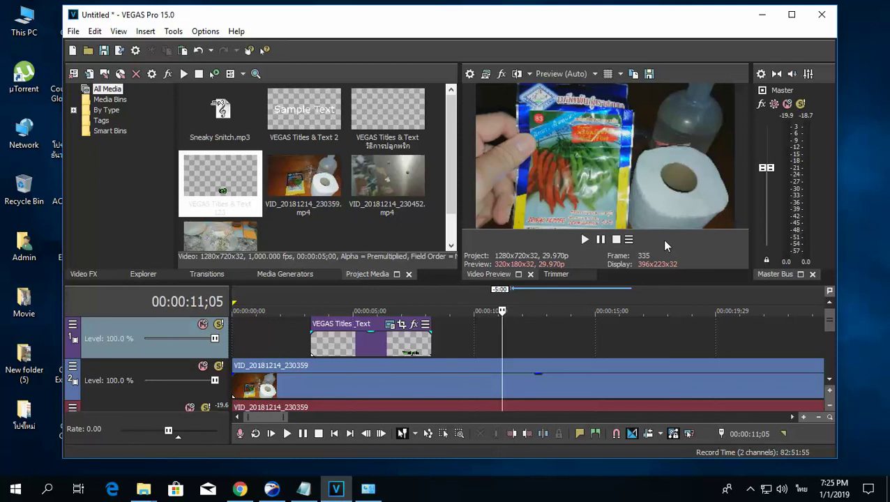
pyautogui.click(829, 379)
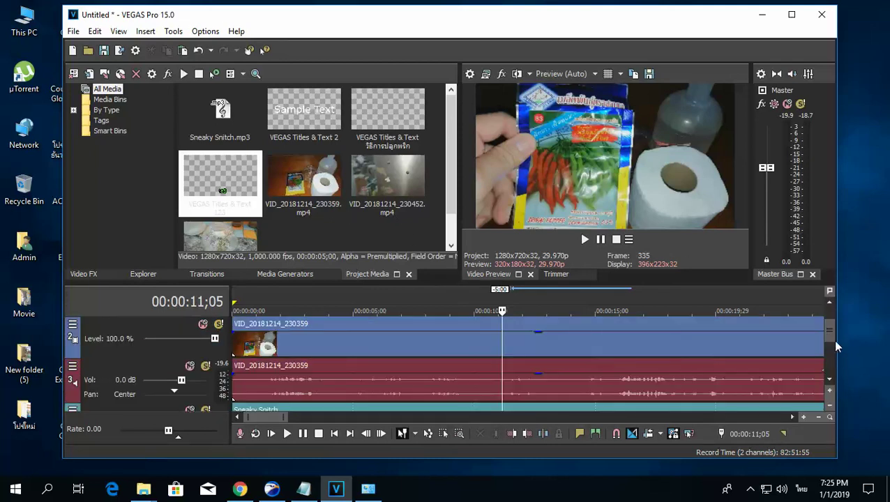
pyautogui.moveTo(830, 328); pyautogui.dragTo(829, 317)
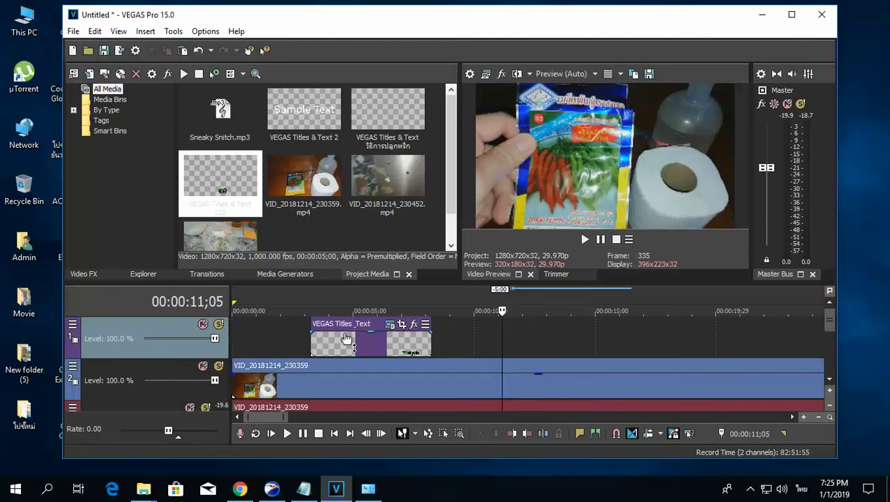
# Move the playhead back near the start of the timeline, at 00:00:00;04
pyautogui.click(517, 335)
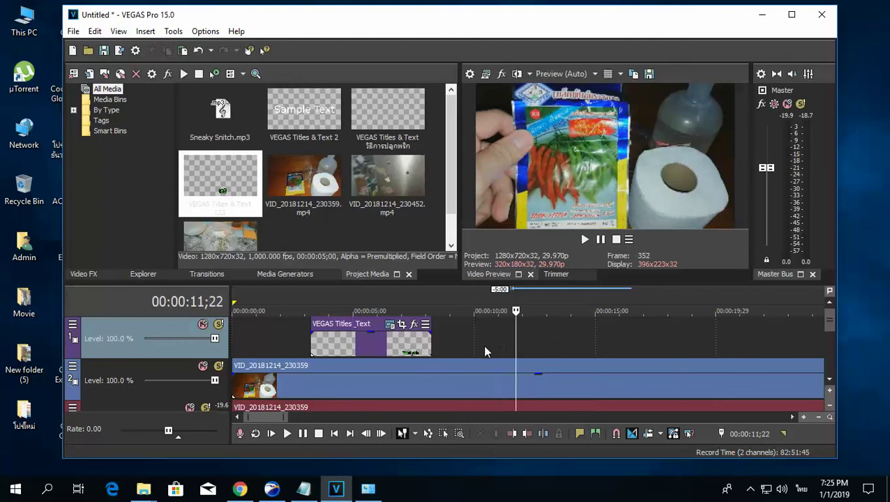
pyautogui.click(477, 343)
pyautogui.click(457, 337)
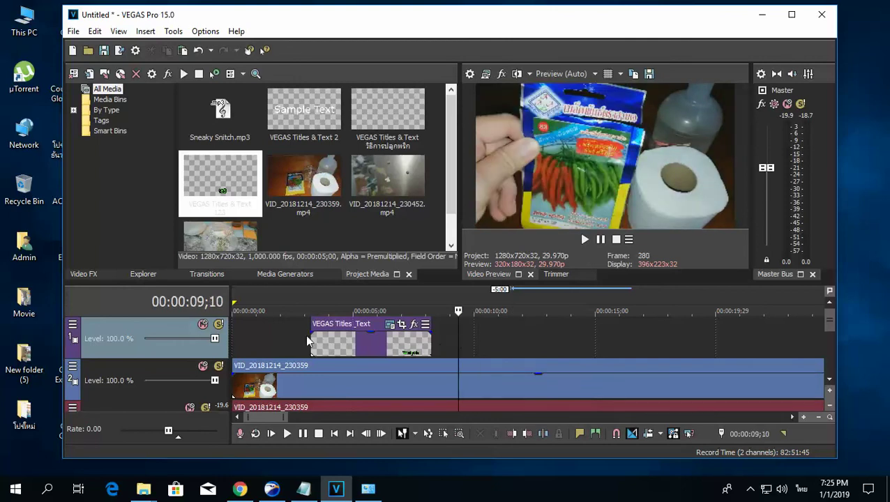
pyautogui.click(283, 335)
pyautogui.click(239, 334)
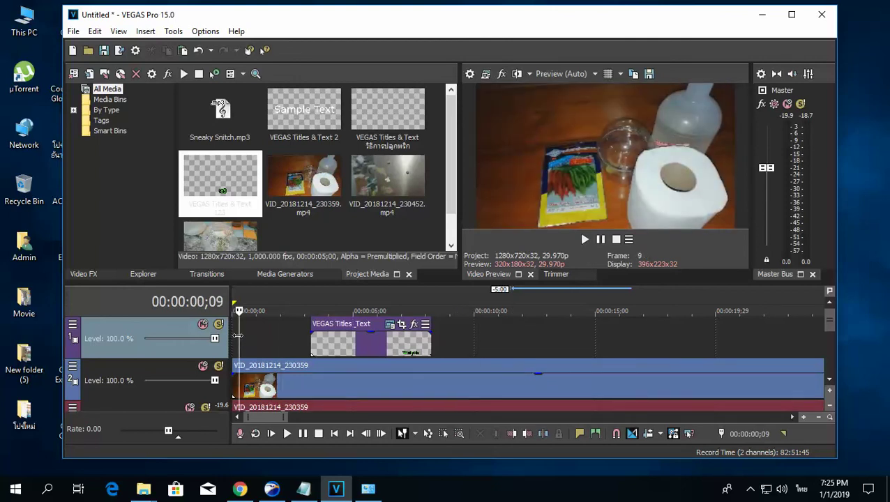
pyautogui.click(235, 337)
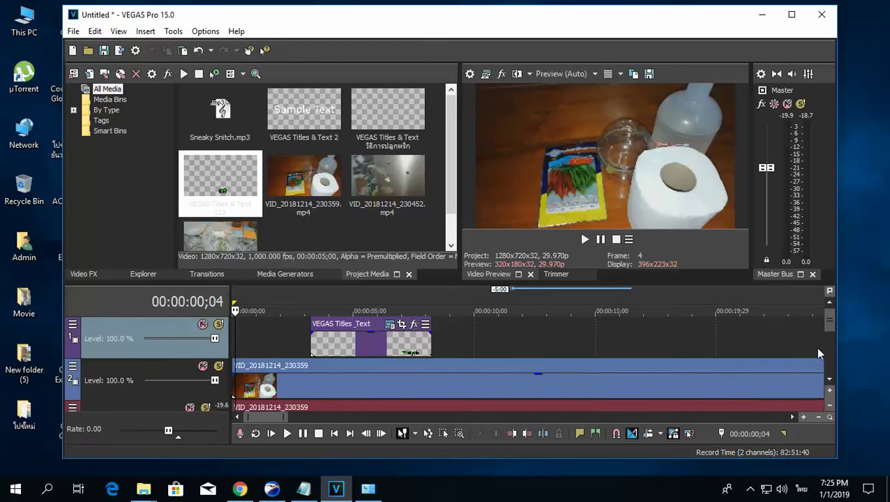
# Save the project as Untitled.veg in Documents, replacing the existing file
pyautogui.click(73, 32)
pyautogui.click(247, 28)
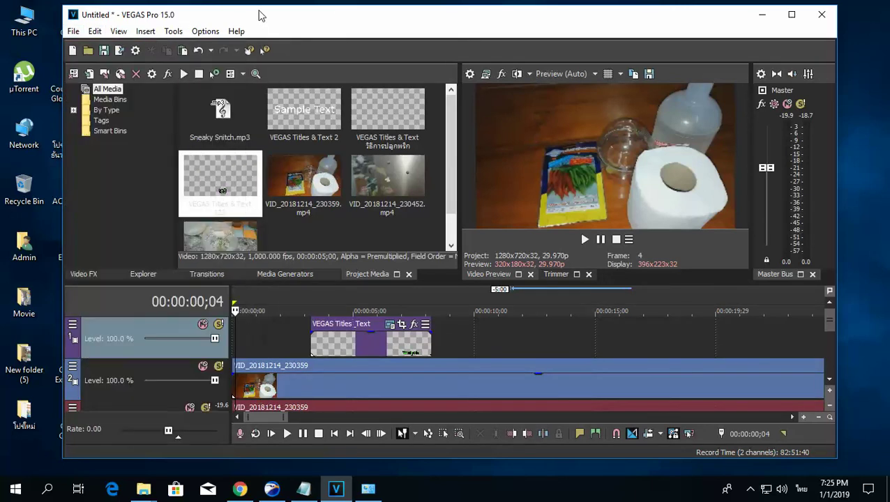
pyautogui.click(104, 53)
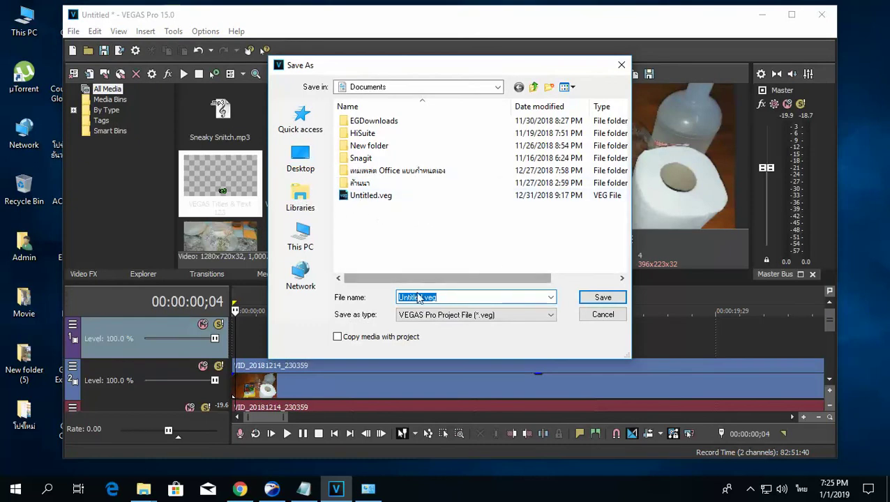
pyautogui.click(592, 298)
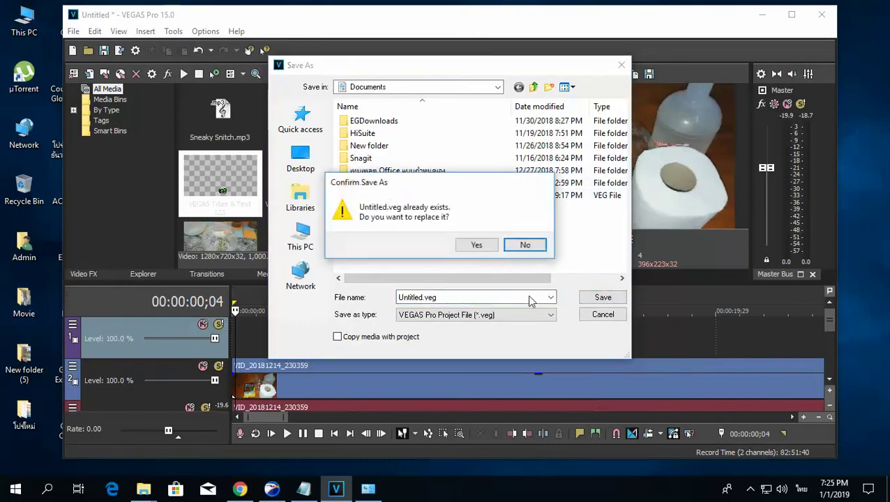
pyautogui.click(475, 248)
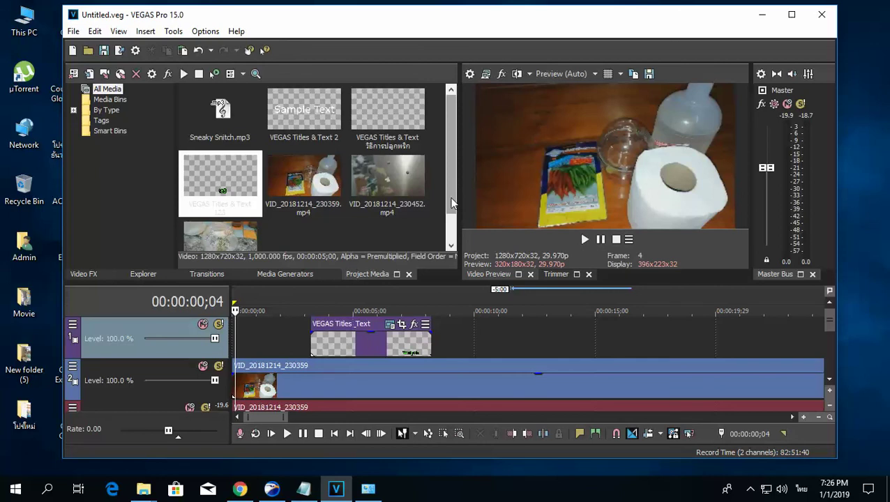
# Open the Render As settings for the project and close the Chrome window
pyautogui.moveTo(451, 203); pyautogui.dragTo(451, 177)
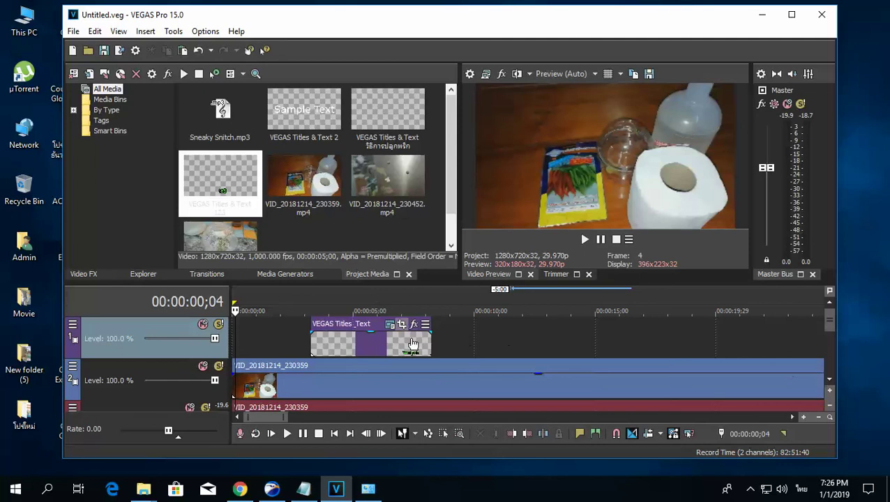
pyautogui.click(73, 32)
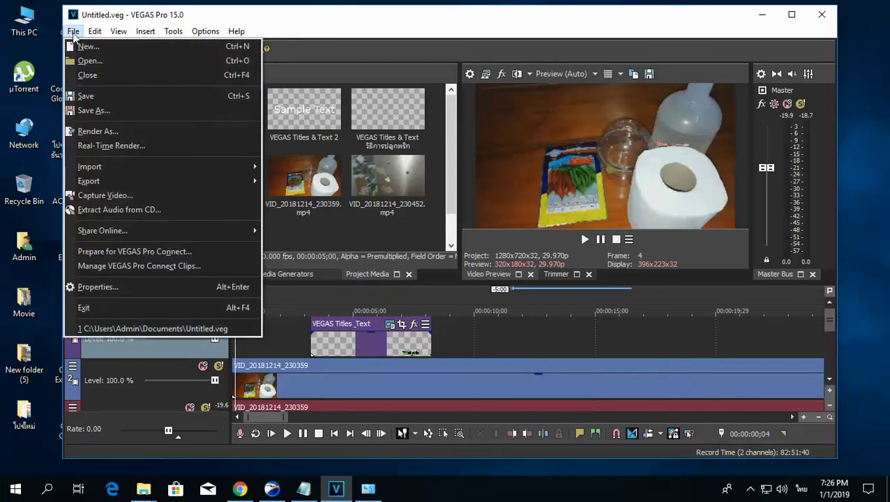
pyautogui.click(96, 133)
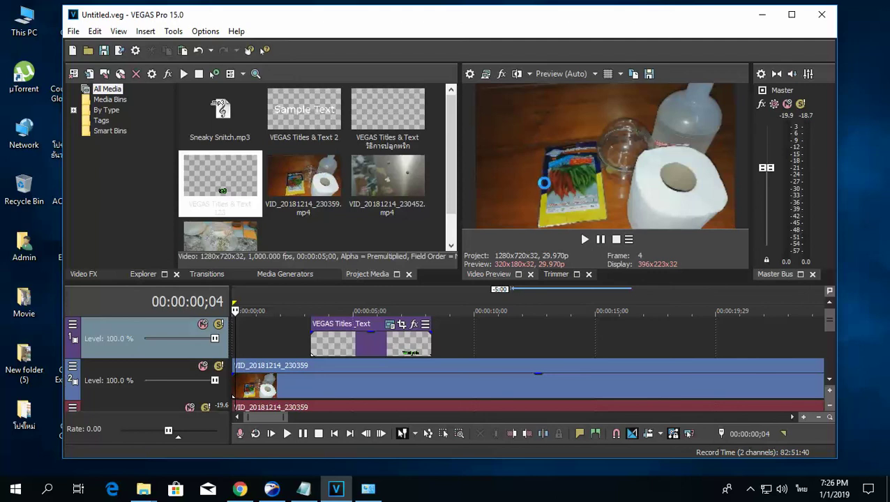
pyautogui.click(239, 489)
pyautogui.click(875, 10)
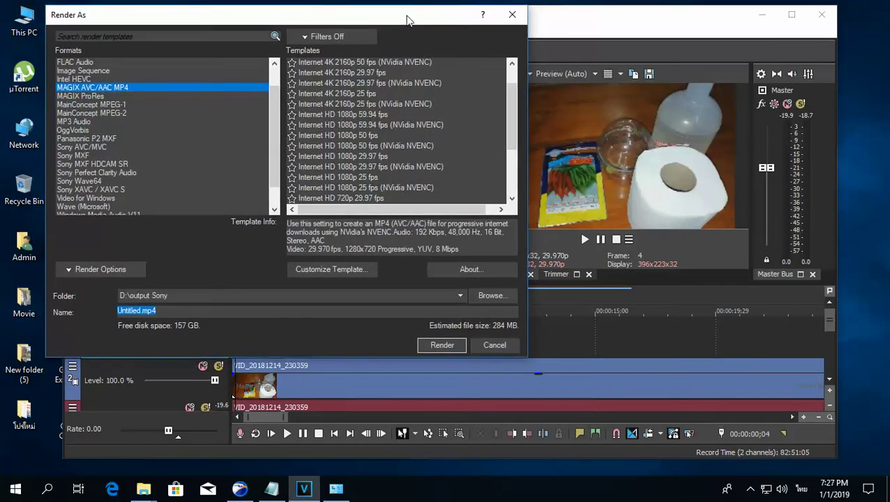
pyautogui.moveTo(408, 20); pyautogui.dragTo(403, 29)
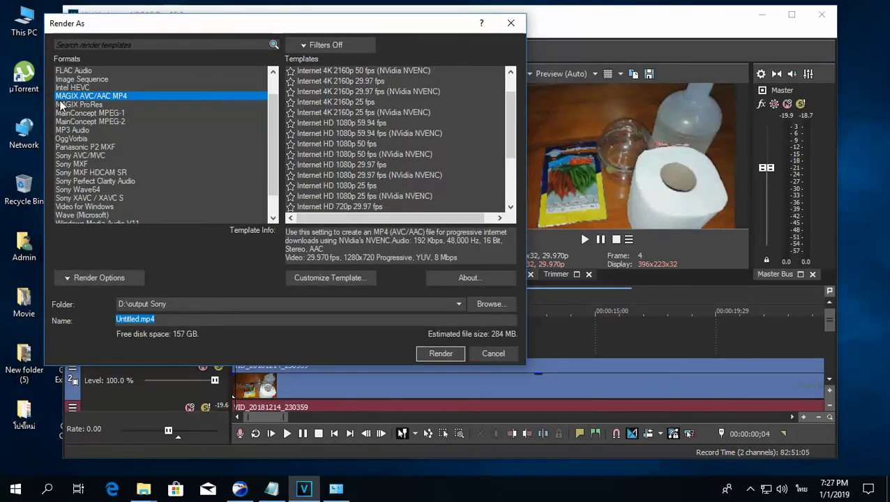
pyautogui.moveTo(311, 27); pyautogui.dragTo(308, 36)
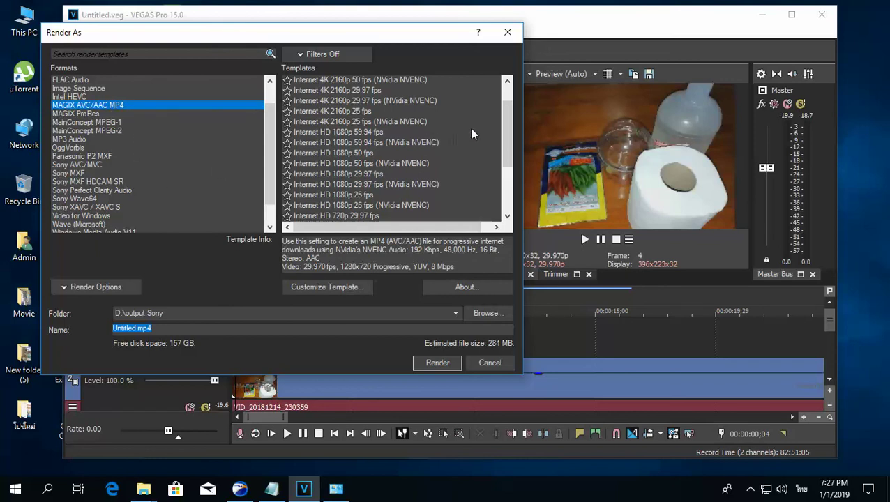
# Select the Internet HD 720p 29.97 fps (NVidia NVENC) template under the MAGIX AVC/AAC MP4 format
pyautogui.scroll(-1, 425, 122)
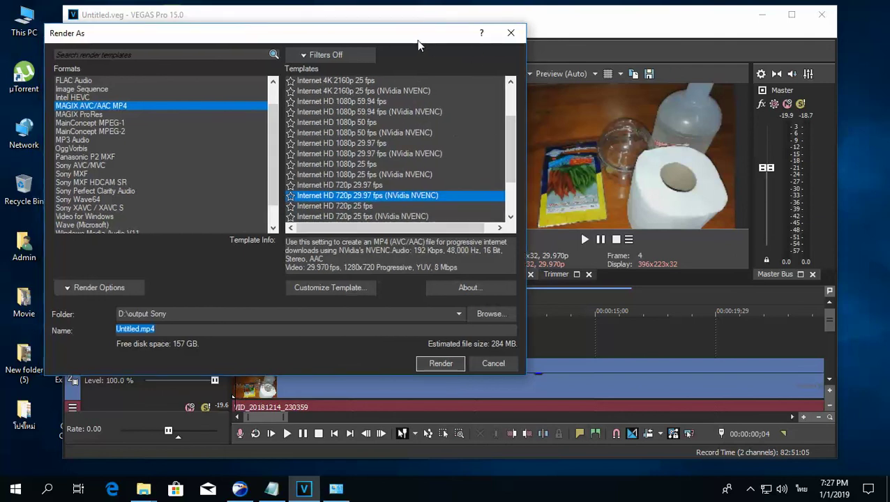
pyautogui.moveTo(417, 37); pyautogui.dragTo(359, 61)
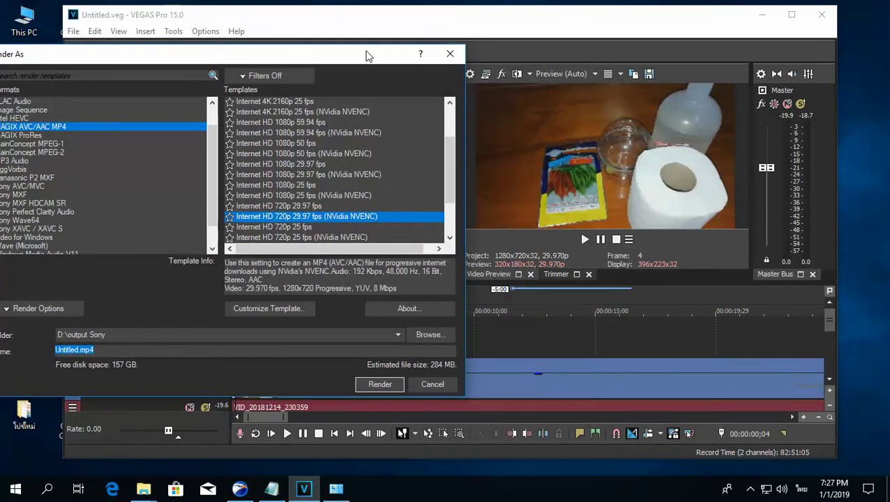
pyautogui.moveTo(367, 55); pyautogui.dragTo(442, 43)
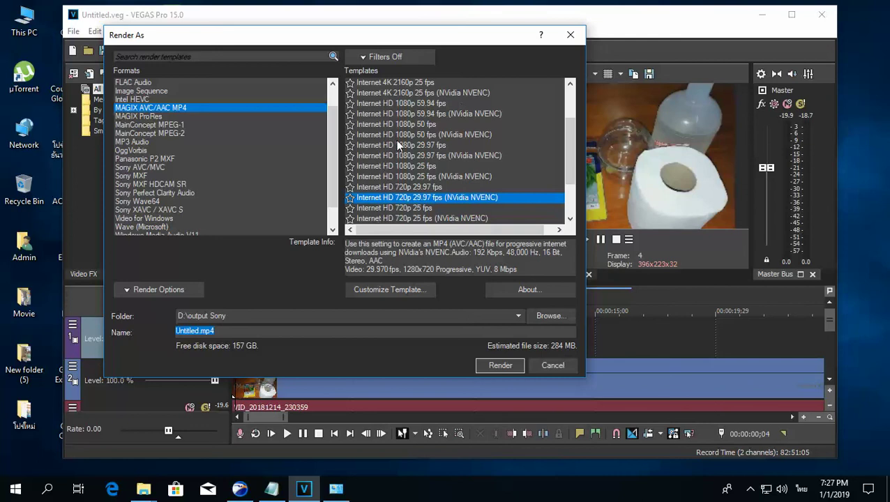
pyautogui.scroll(-1, 398, 149)
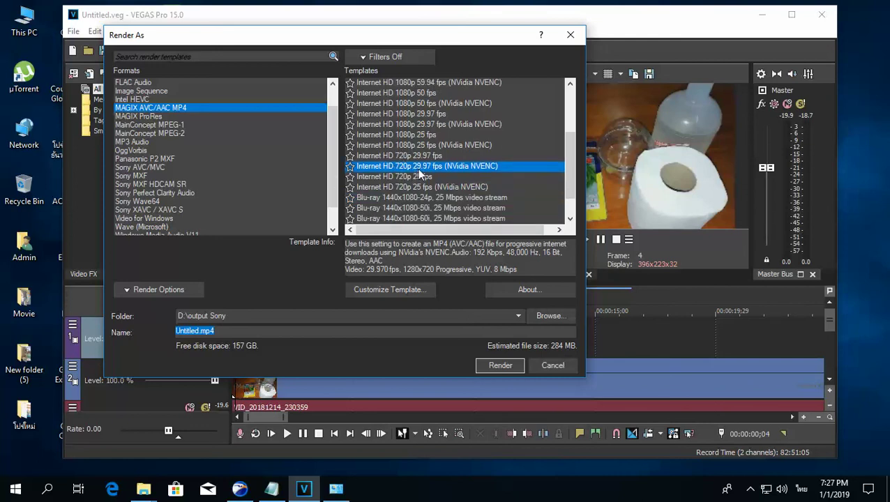
pyautogui.click(456, 168)
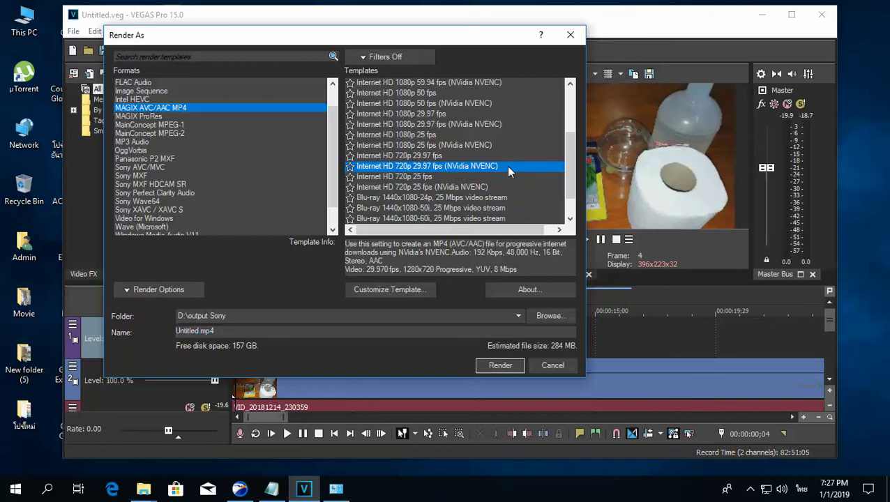
pyautogui.click(415, 159)
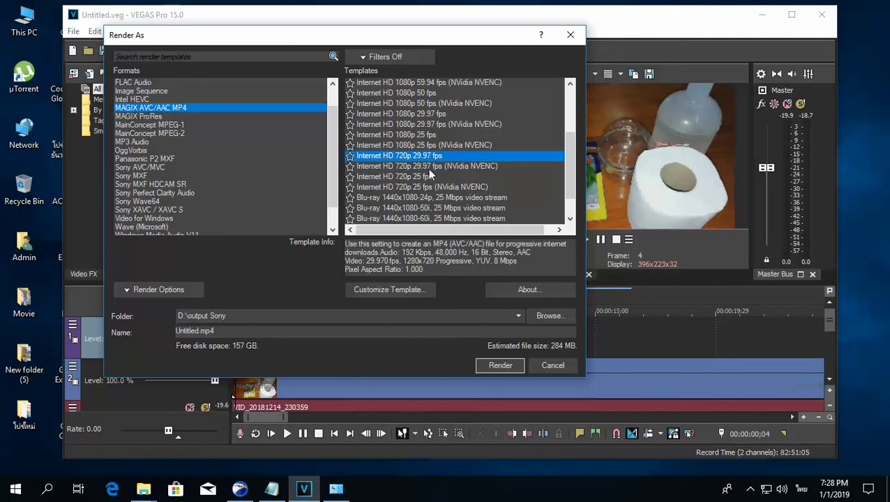
pyautogui.click(430, 167)
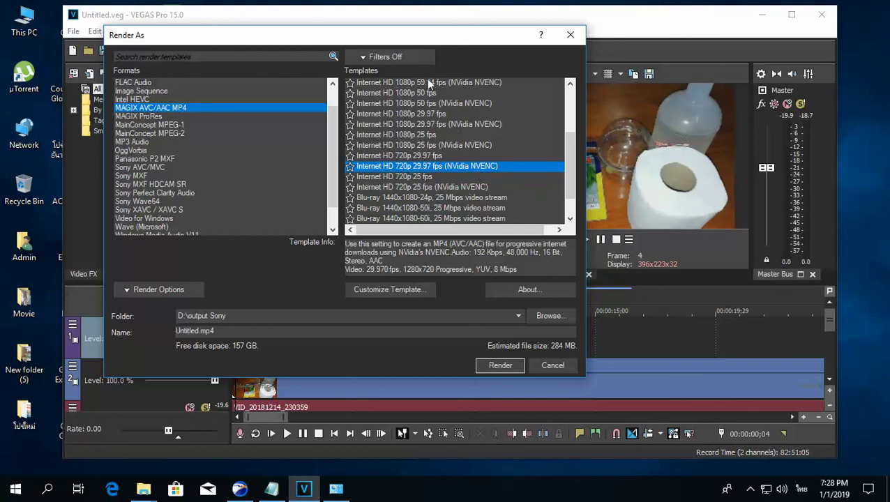
# Choose the Internet HD 1080p 29.97 fps (NVidia NVENC) template for the MAGIX AVC/AAC MP4 render
pyautogui.moveTo(432, 40); pyautogui.dragTo(427, 62)
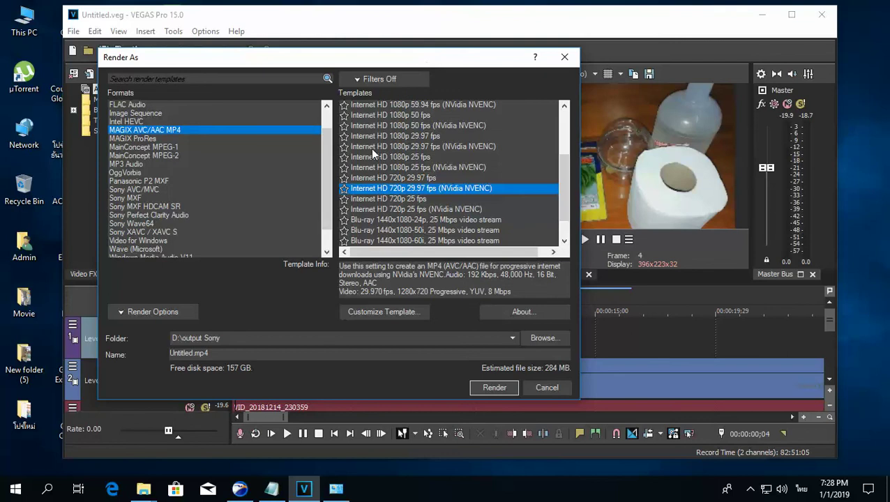
pyautogui.click(388, 147)
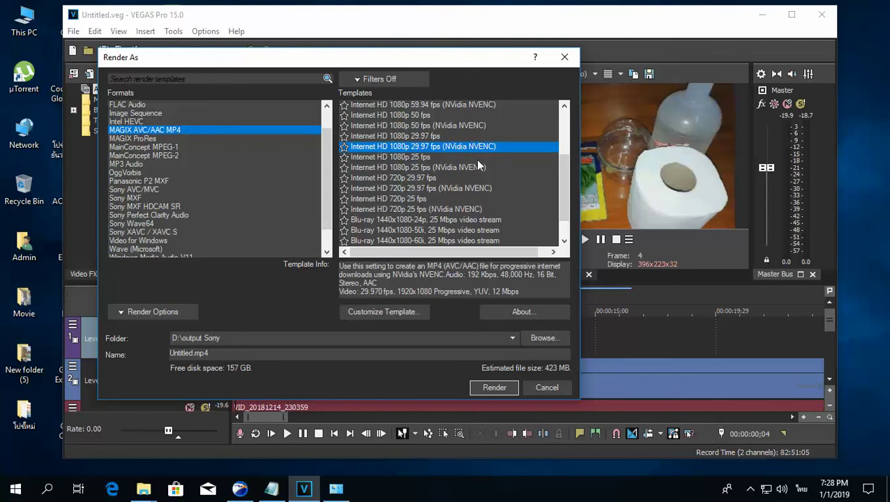
pyautogui.scroll(1, 476, 159)
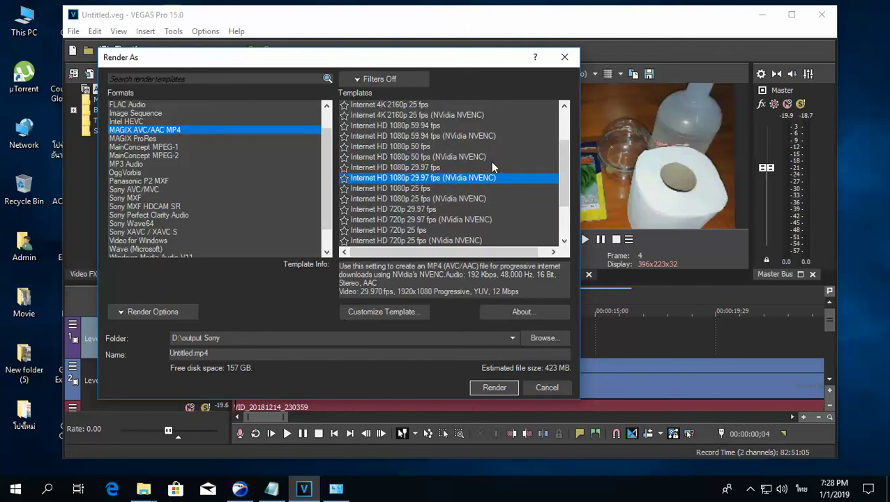
pyautogui.click(416, 137)
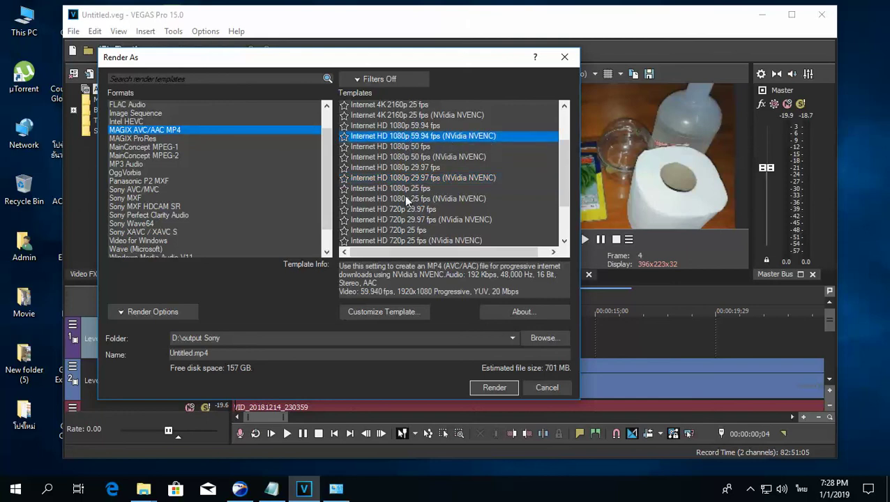
pyautogui.click(427, 179)
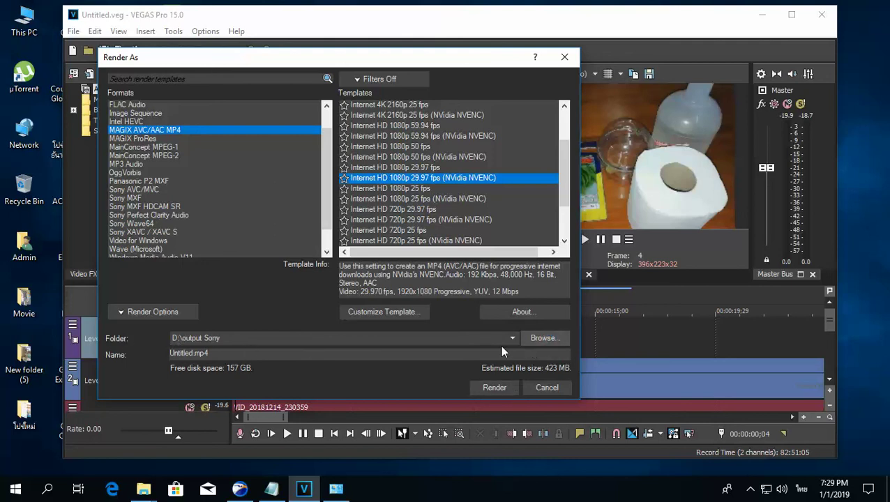
# Browse for the render destination and open the output Sony folder on New Volume (D:)
pyautogui.click(544, 337)
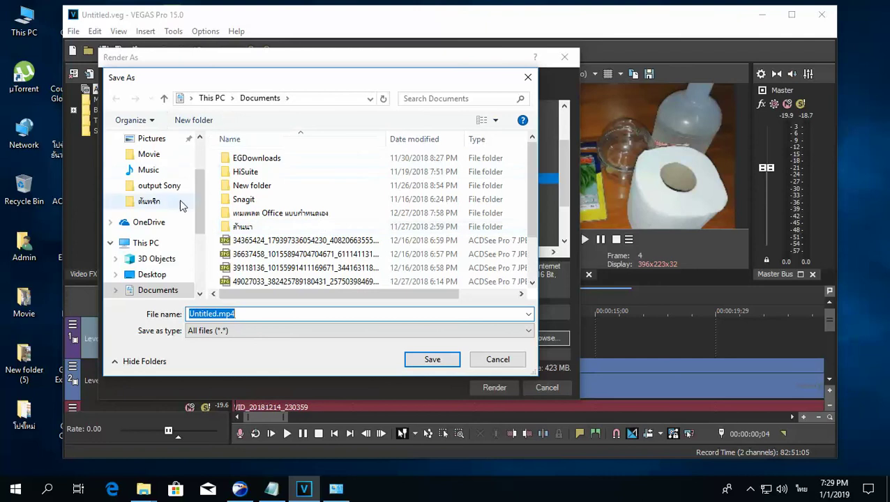
pyautogui.scroll(-3, 196, 215)
pyautogui.click(171, 248)
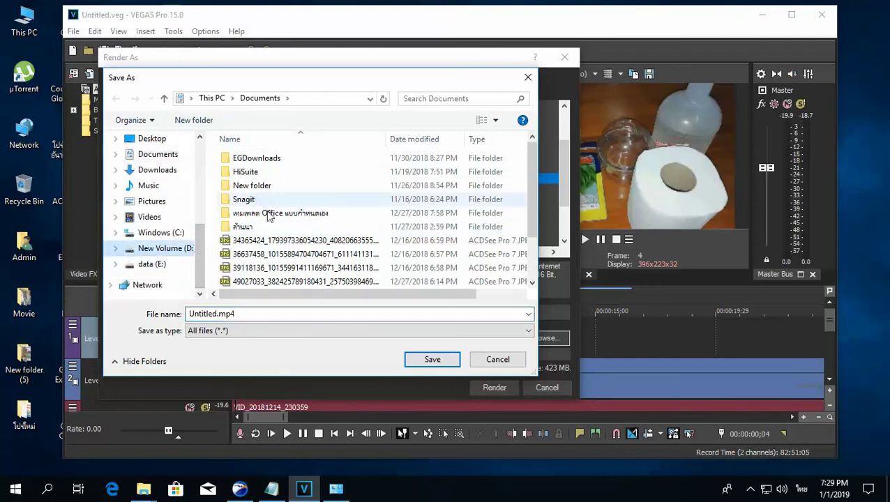
pyautogui.click(265, 240)
pyautogui.scroll(-8, 279, 237)
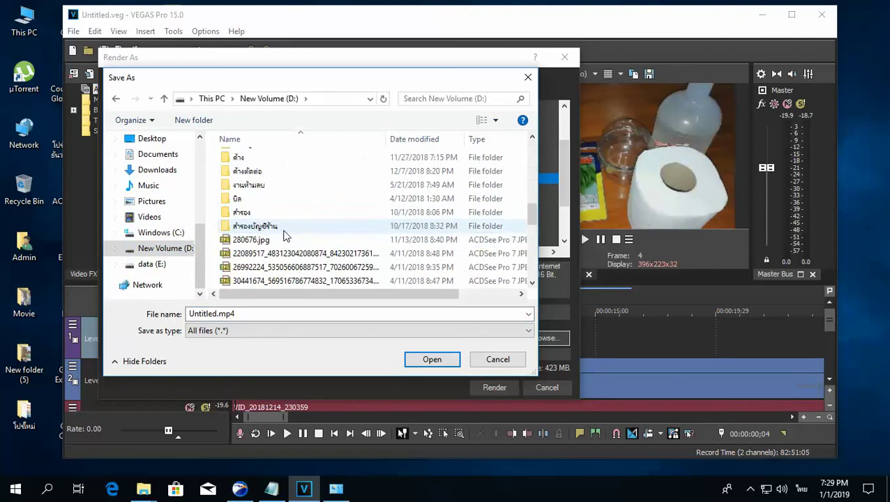
pyautogui.scroll(4, 284, 237)
pyautogui.scroll(2, 281, 230)
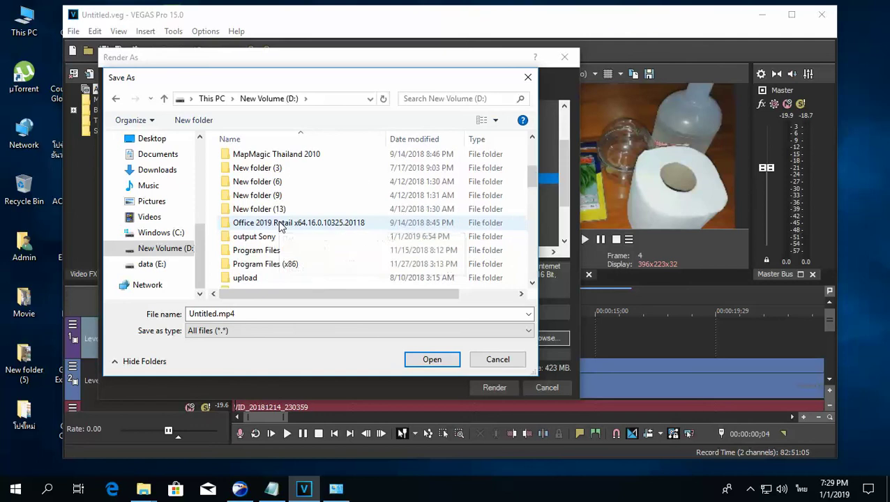
pyautogui.click(268, 237)
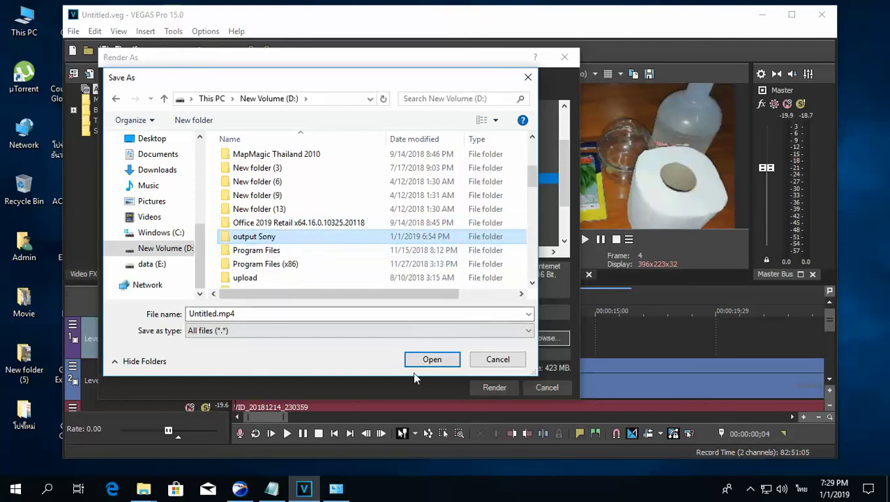
pyautogui.click(426, 359)
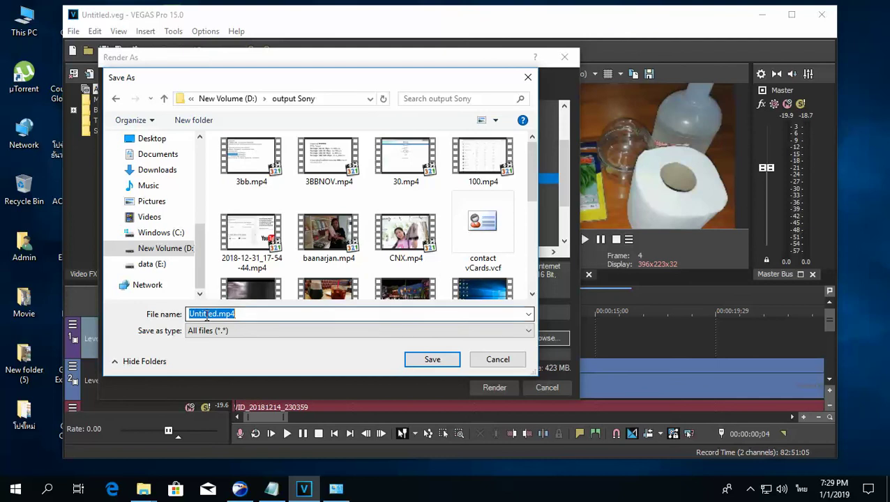
# Name the output file พริก.mp4 instead of replacing Untitled.mp4, and render the project
pyautogui.click(429, 358)
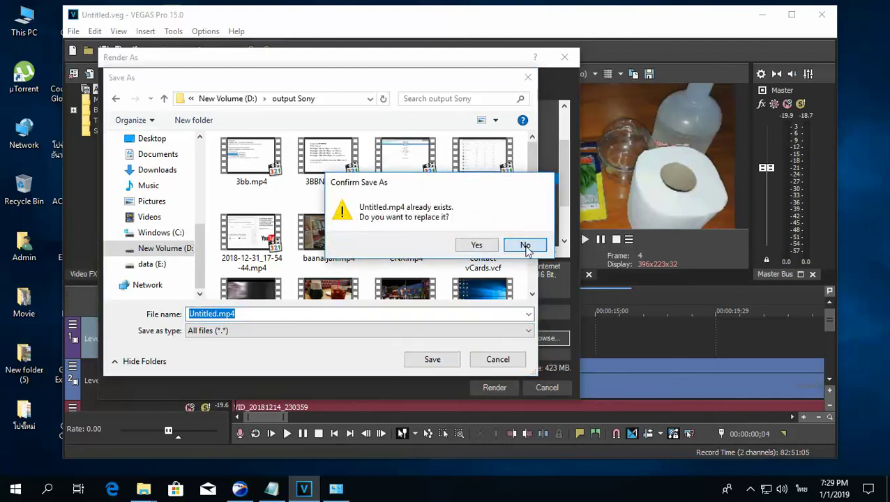
pyautogui.click(525, 245)
pyautogui.click(207, 315)
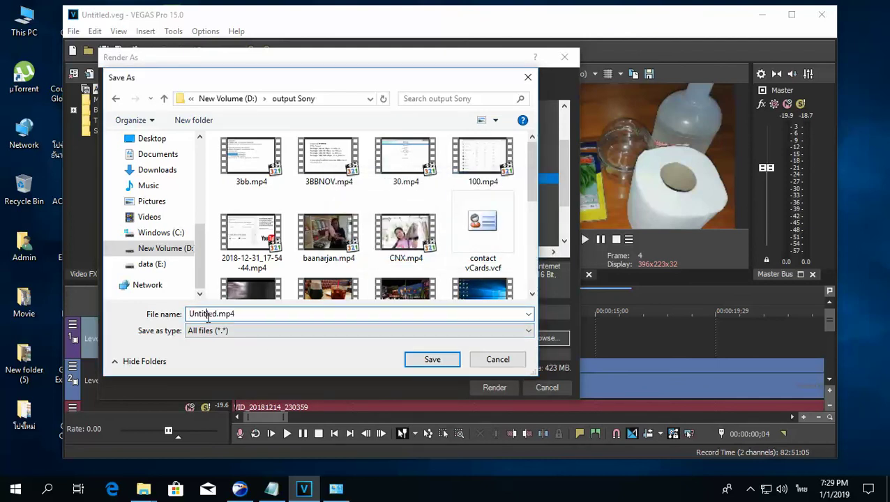
pyautogui.moveTo(217, 314); pyautogui.dragTo(187, 315)
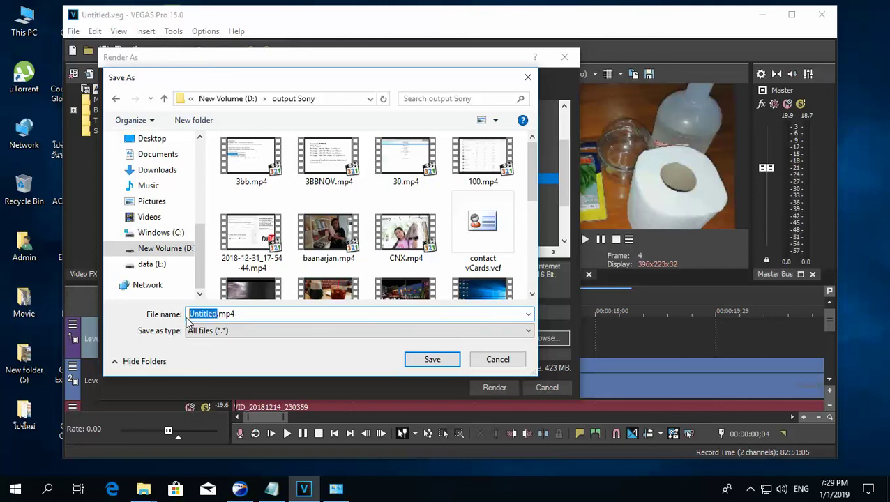
pyautogui.write('ribo')
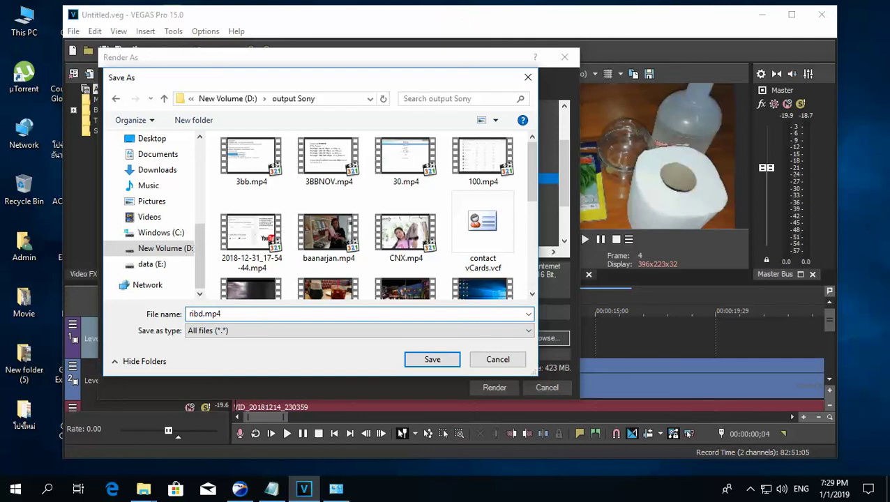
pyautogui.press('BackSpace')
pyautogui.press('BackSpace')
pyautogui.press('BackSpace')
pyautogui.press('BackSpace')
pyautogui.write('พริก')
pyautogui.click(417, 360)
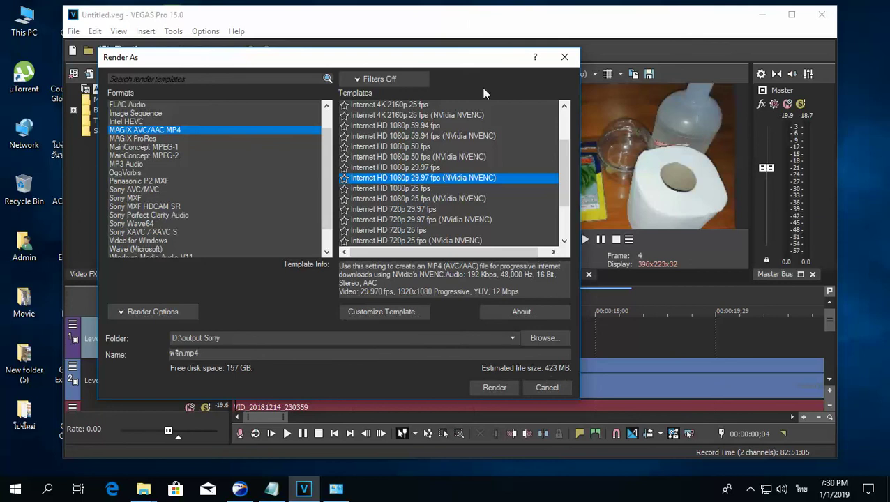
pyautogui.moveTo(492, 65); pyautogui.dragTo(473, 55)
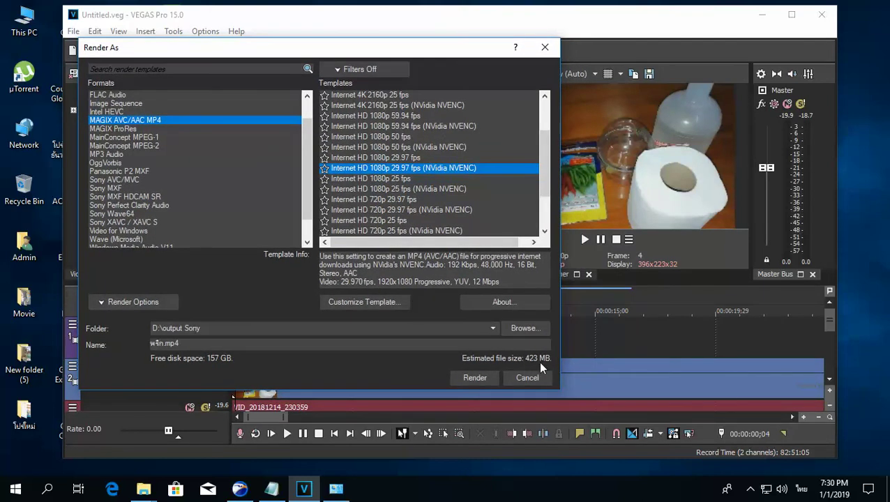
pyautogui.click(464, 379)
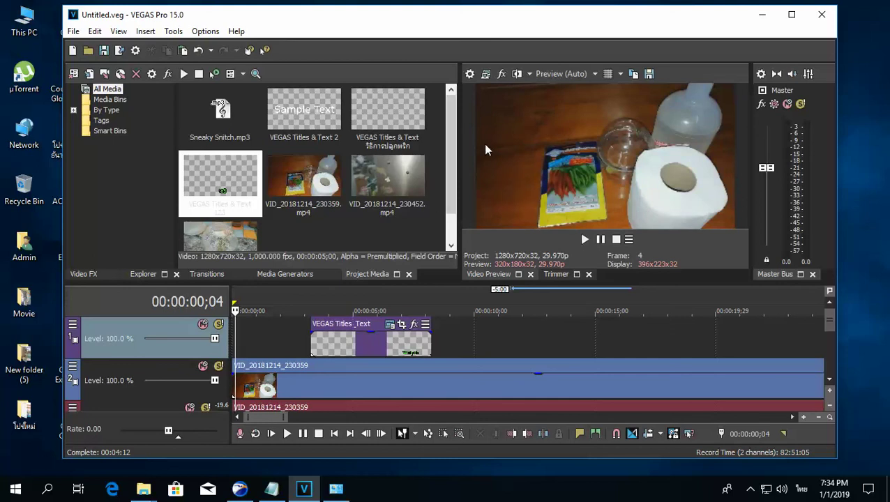
# Switch to File Explorer and close the two ต้นพริก folder windows and the Music window
pyautogui.click(143, 489)
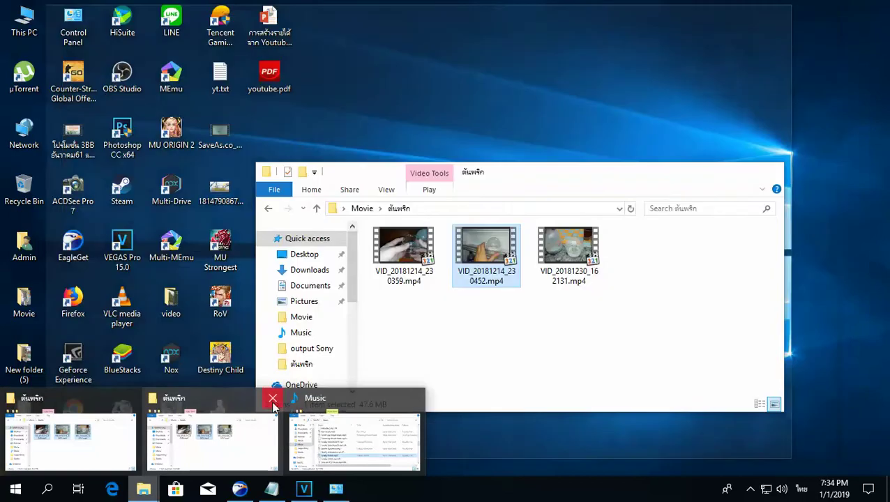
pyautogui.click(271, 401)
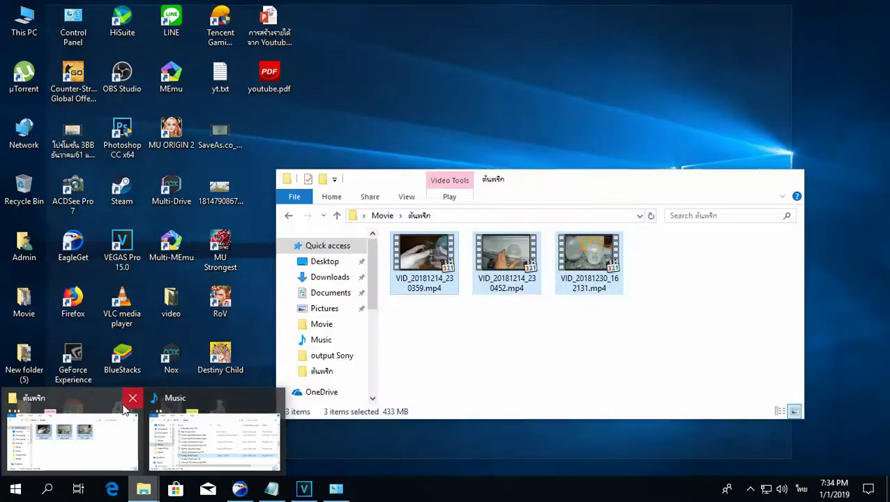
pyautogui.click(132, 401)
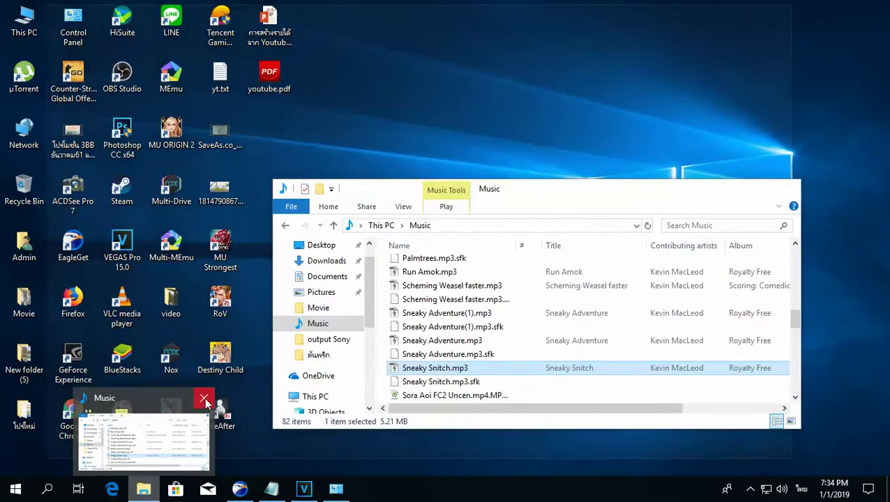
pyautogui.click(204, 397)
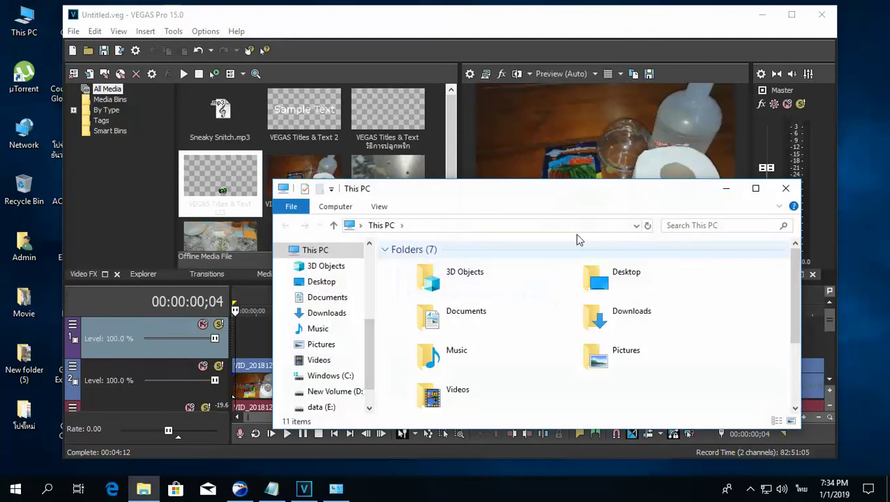
# Open the output Sony folder on New Volume (D:) in File Explorer and maximize its window
pyautogui.scroll(-3, 572, 203)
pyautogui.doubleClick(579, 223)
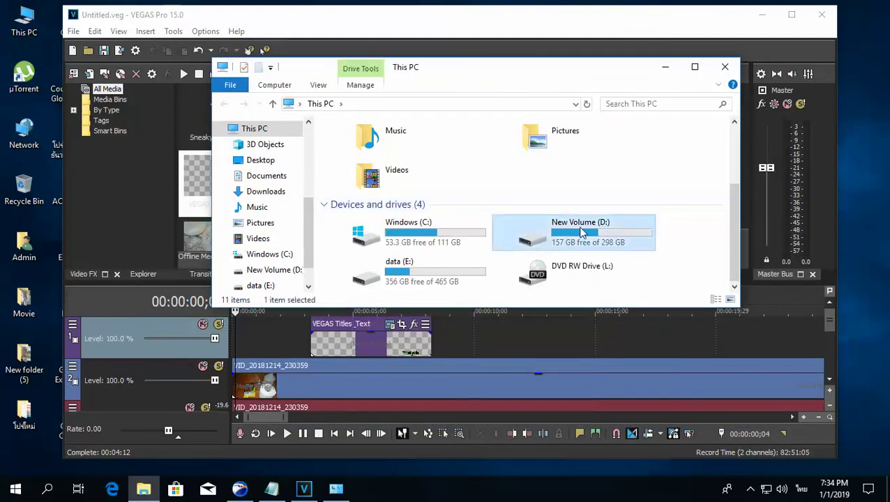
pyautogui.scroll(-4, 447, 248)
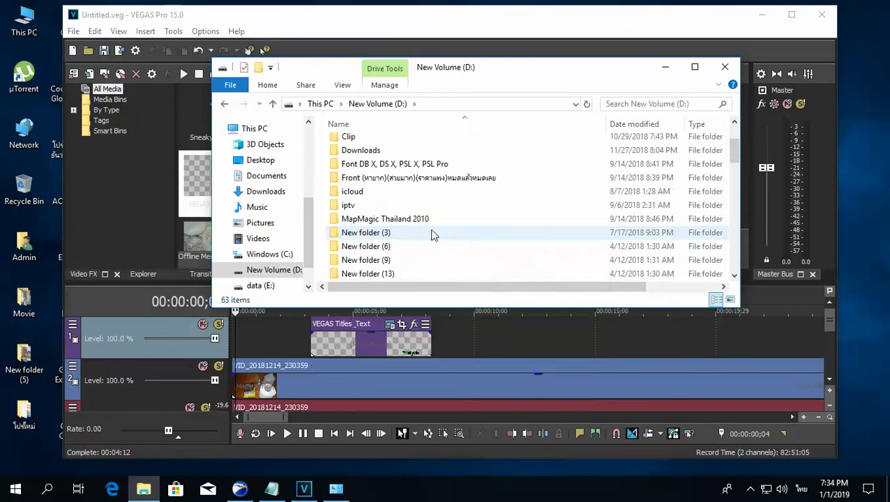
pyautogui.doubleClick(357, 221)
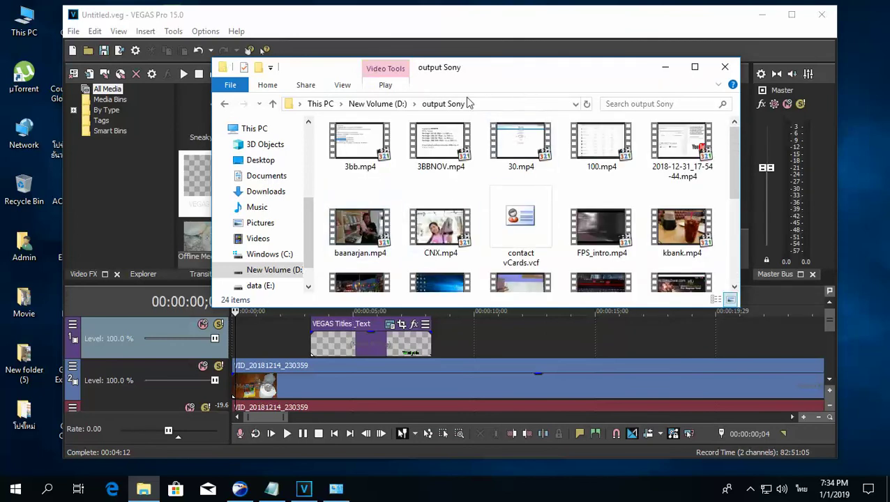
pyautogui.doubleClick(526, 74)
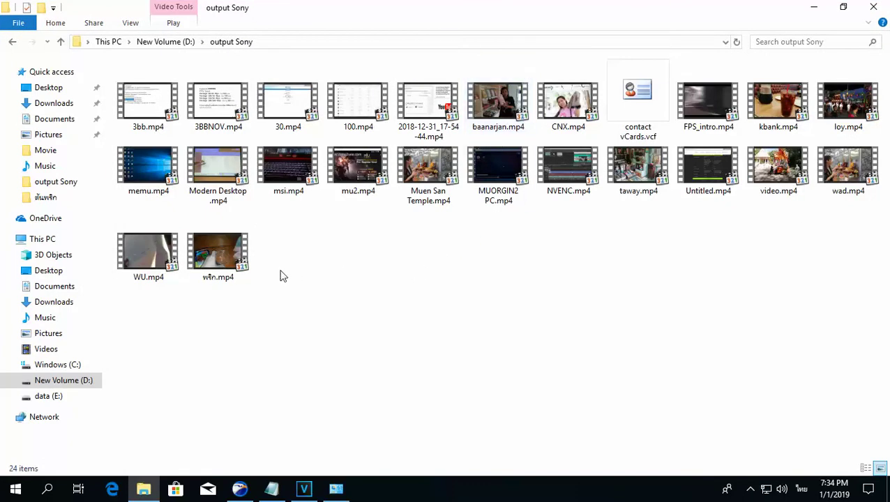
# Play the rendered video พริก.mp4 and lower the player's volume
pyautogui.click(239, 260)
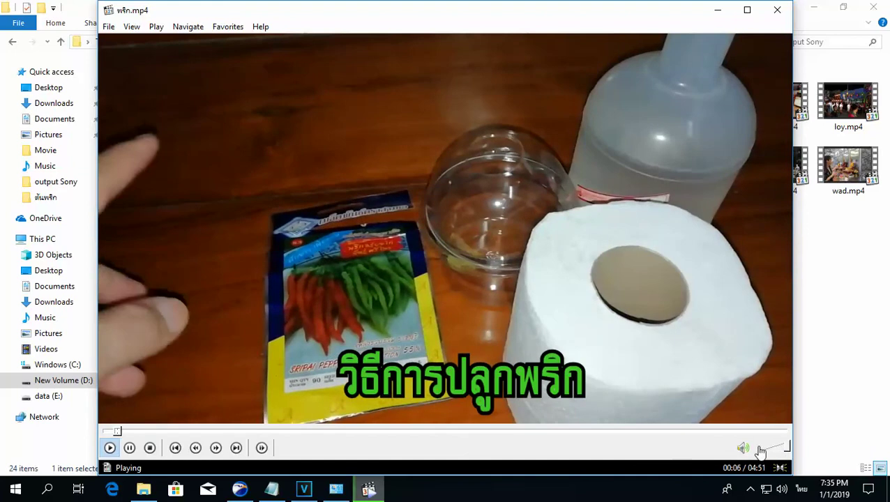
pyautogui.click(773, 450)
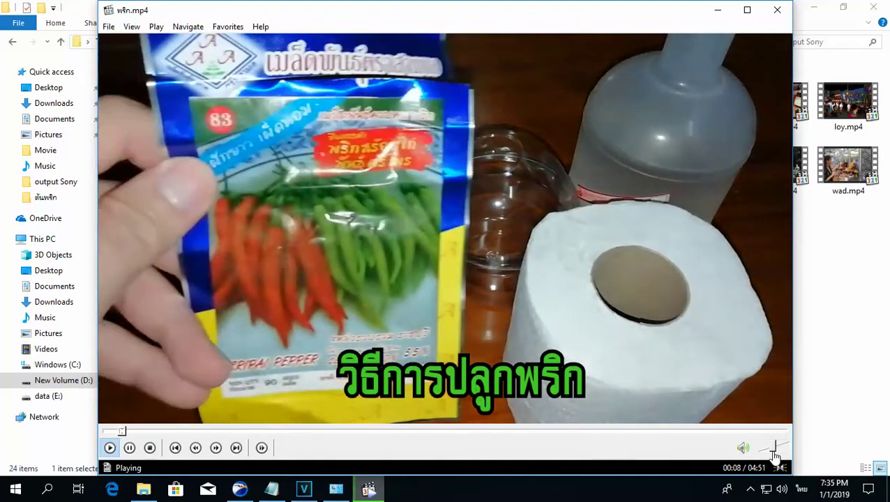
# Raise the player's volume to 72%, pause พริก.mp4 and return playback to the beginning
pyautogui.moveTo(774, 450)
pyautogui.mouseDown()
pyautogui.moveTo(791, 450)
pyautogui.moveTo(779, 449)
pyautogui.mouseUp()
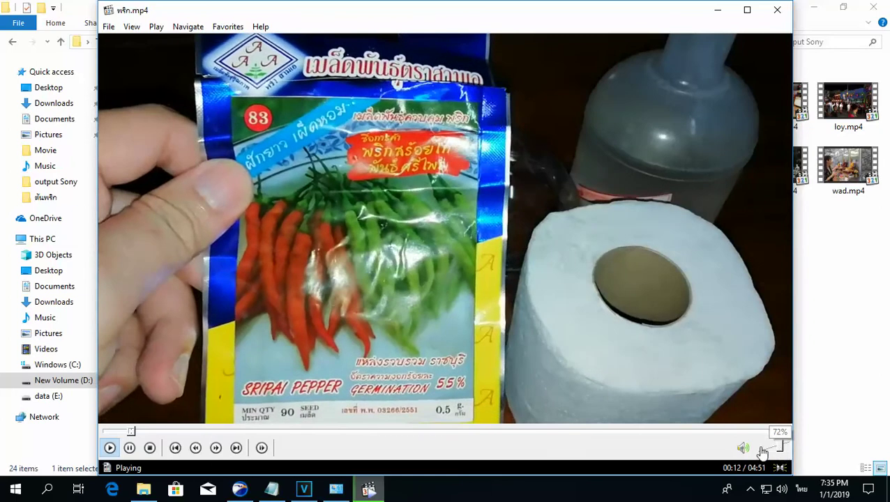
pyautogui.click(130, 448)
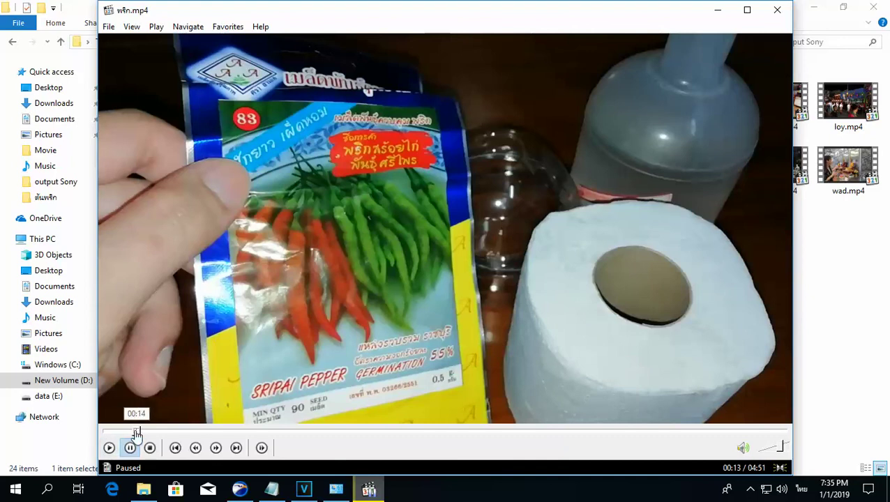
pyautogui.click(105, 431)
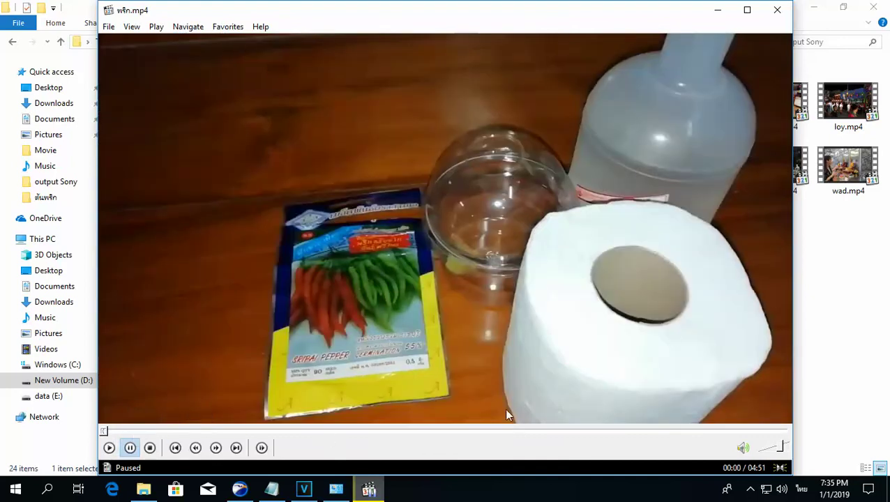
# Switch to VEGAS Pro, review the generator settings of the วิธีการปลูกพริก title on the timeline, and minimize the program
pyautogui.click(304, 489)
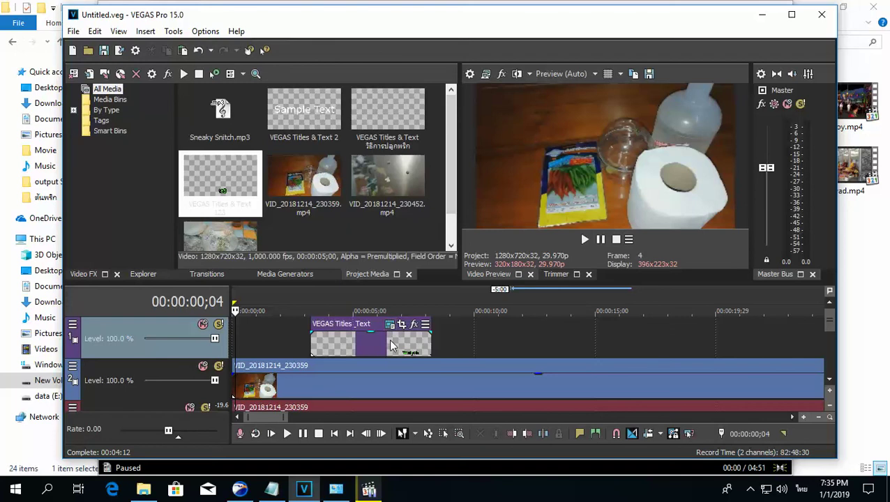
pyautogui.scroll(-5, 386, 330)
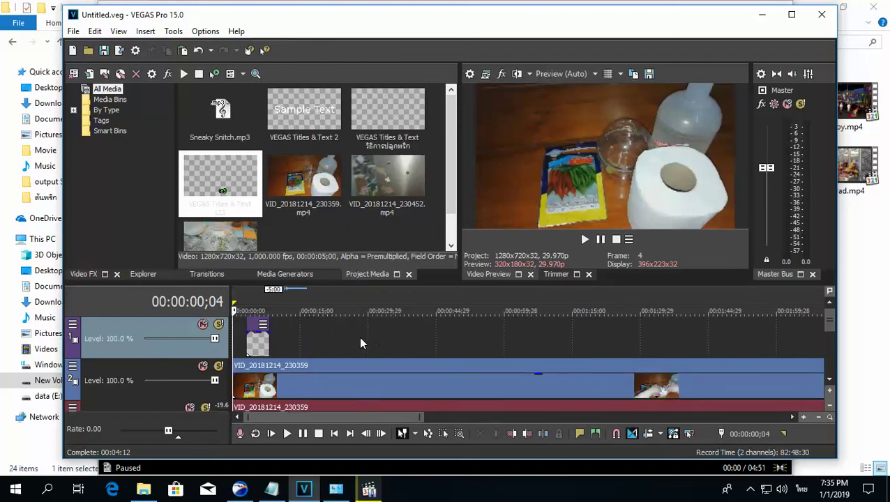
pyautogui.scroll(3, 258, 353)
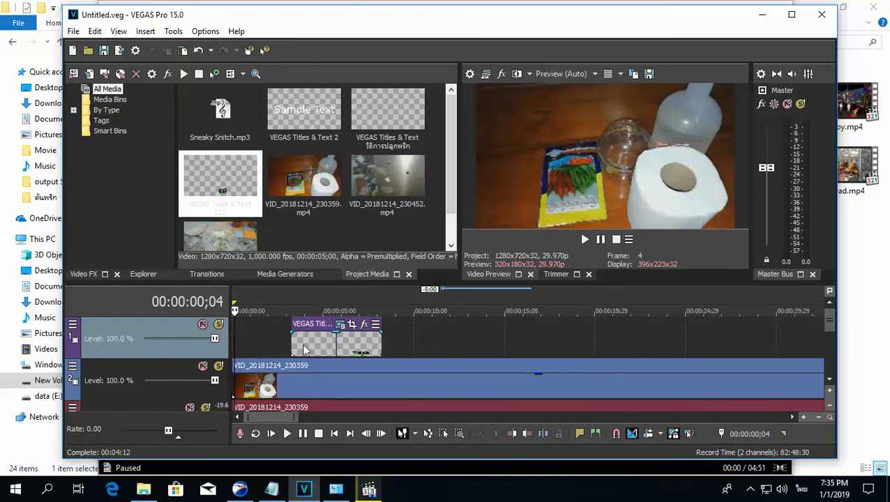
pyautogui.click(341, 330)
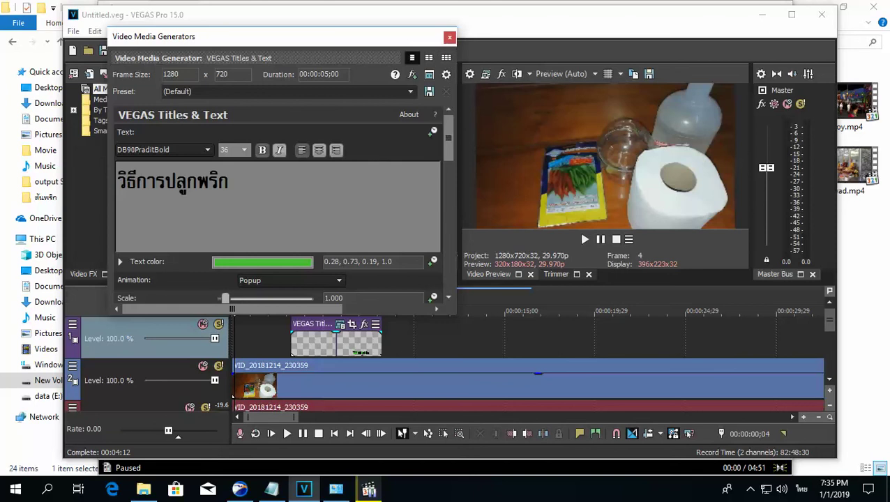
pyautogui.click(449, 37)
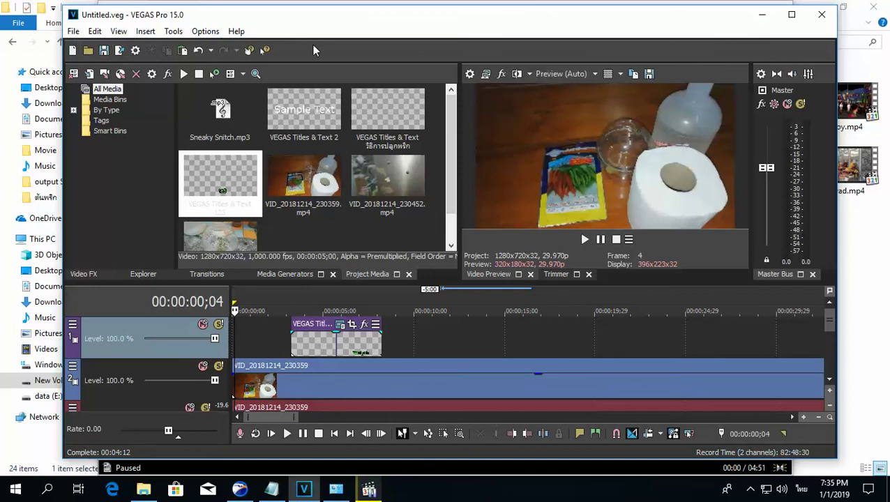
pyautogui.click(762, 15)
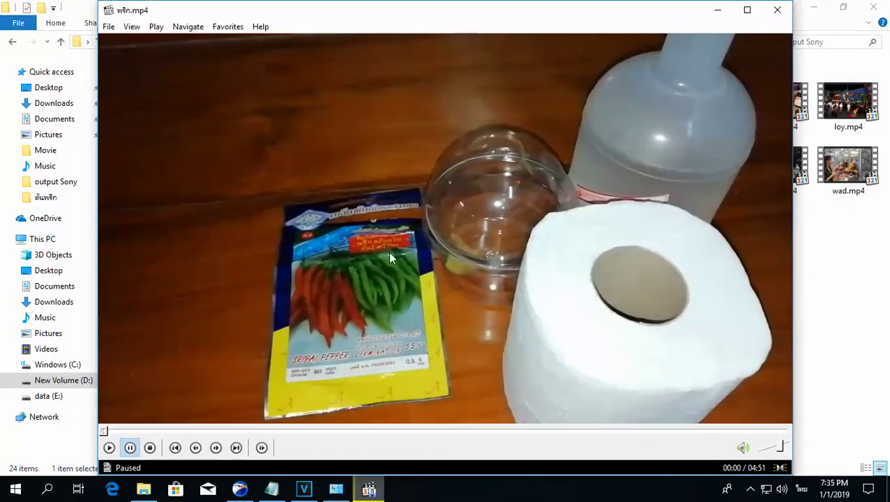
# Play พริก.mp4 from the start, skip ahead to about 00:52, and pause it
pyautogui.click(109, 448)
pyautogui.click(148, 432)
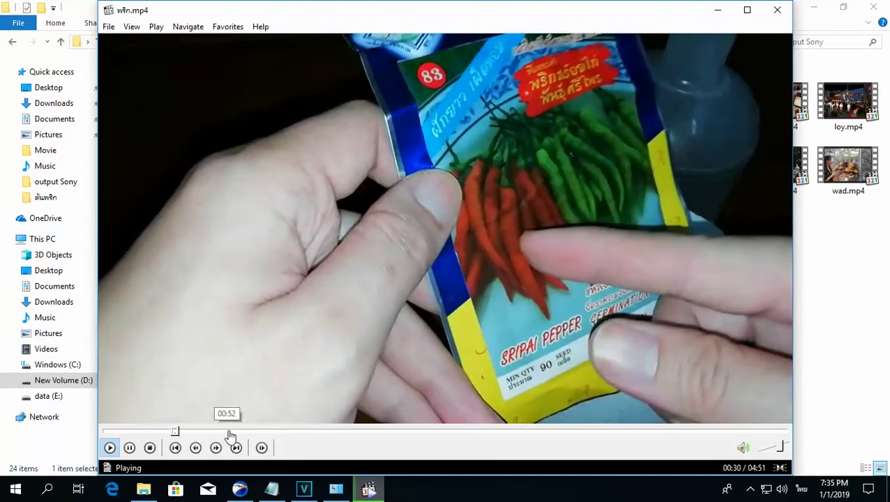
pyautogui.click(229, 431)
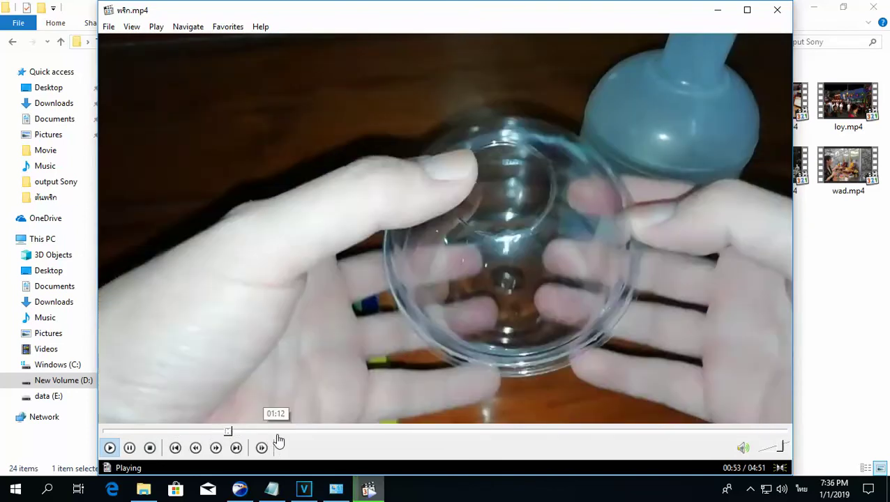
pyautogui.click(130, 447)
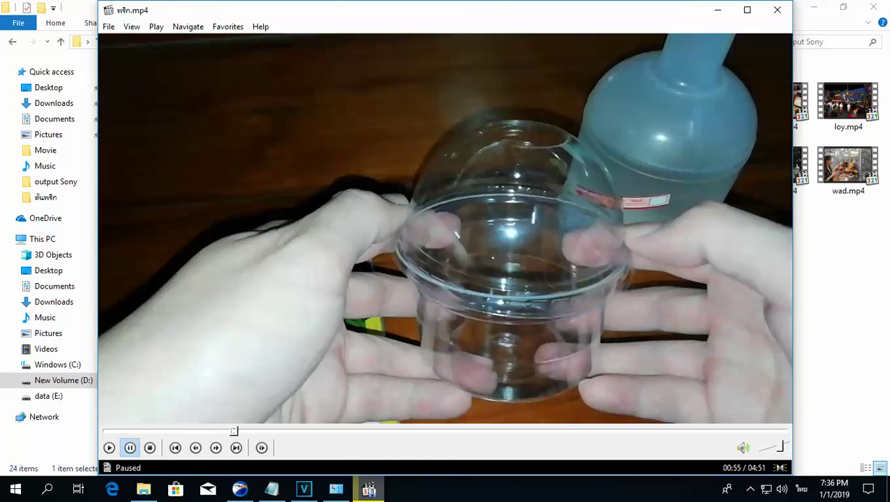
# Close the video player, minimize the output Sony folder window and switch back to VEGAS Pro
pyautogui.click(777, 10)
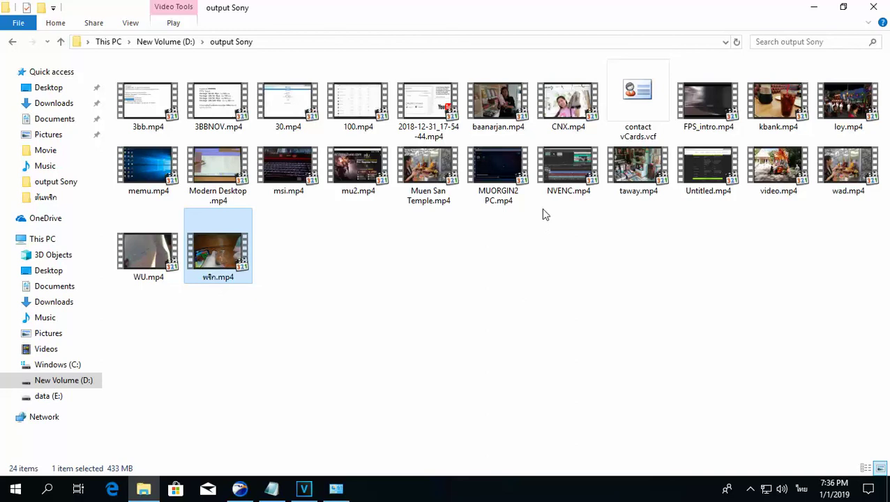
pyautogui.click(818, 7)
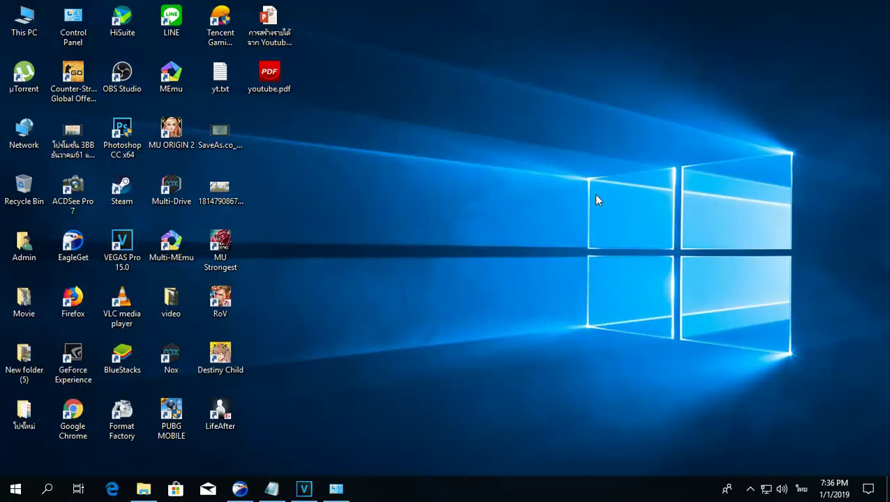
pyautogui.click(304, 488)
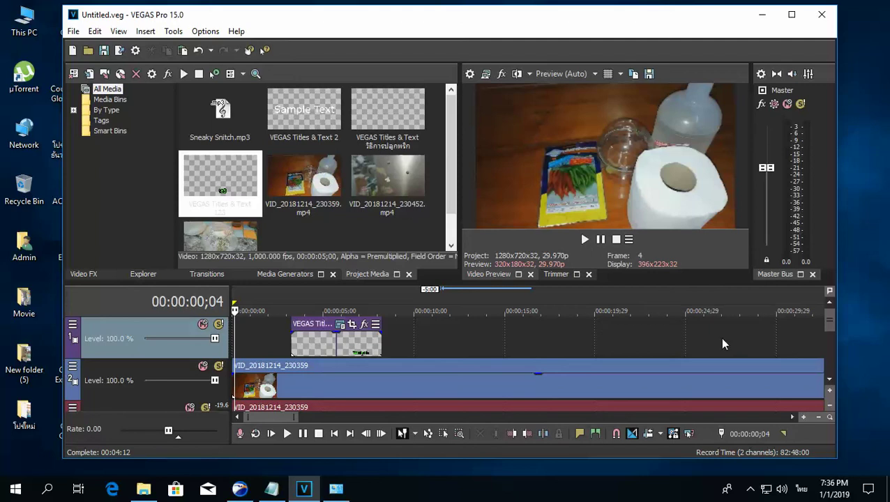
# Reduce the height of the timeline tracks and examine them from the title down to the Sneaky Snitch music track
pyautogui.click(829, 380)
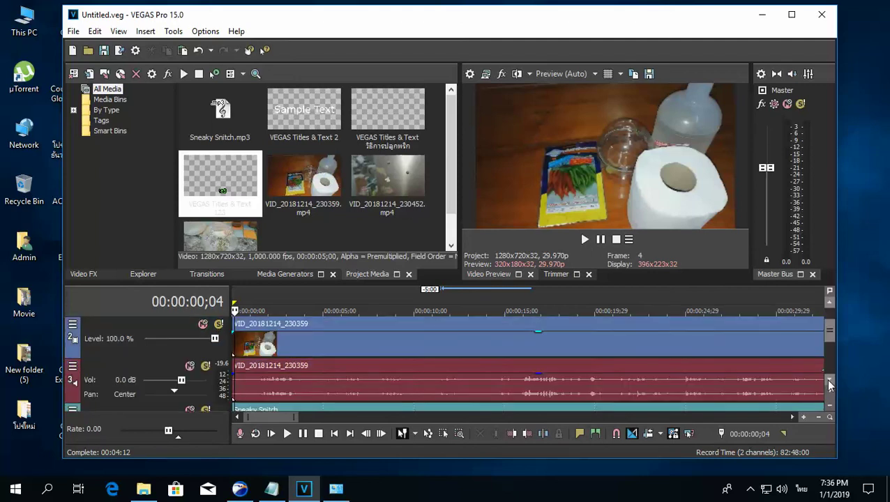
pyautogui.moveTo(831, 342); pyautogui.dragTo(827, 326)
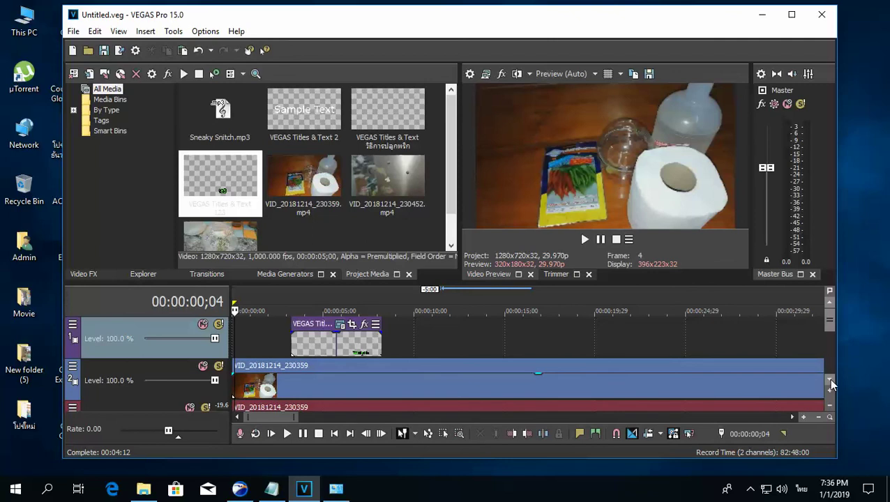
pyautogui.click(830, 405)
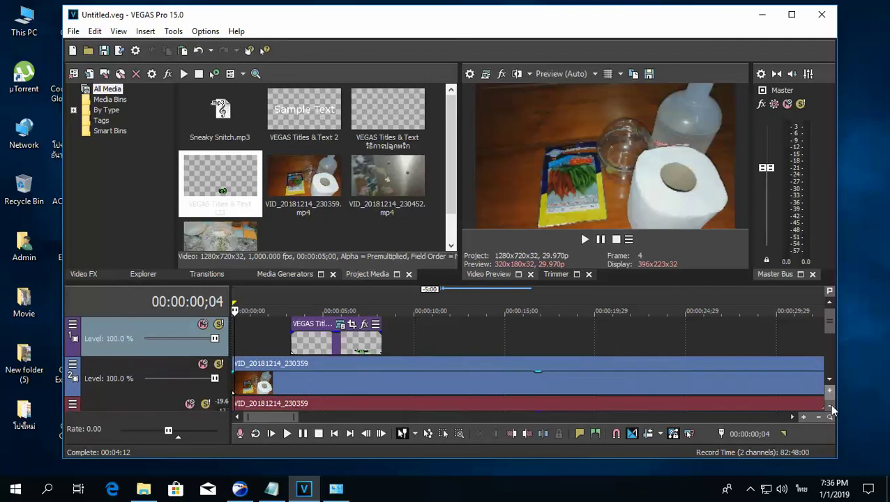
pyautogui.click(830, 405)
pyautogui.click(830, 404)
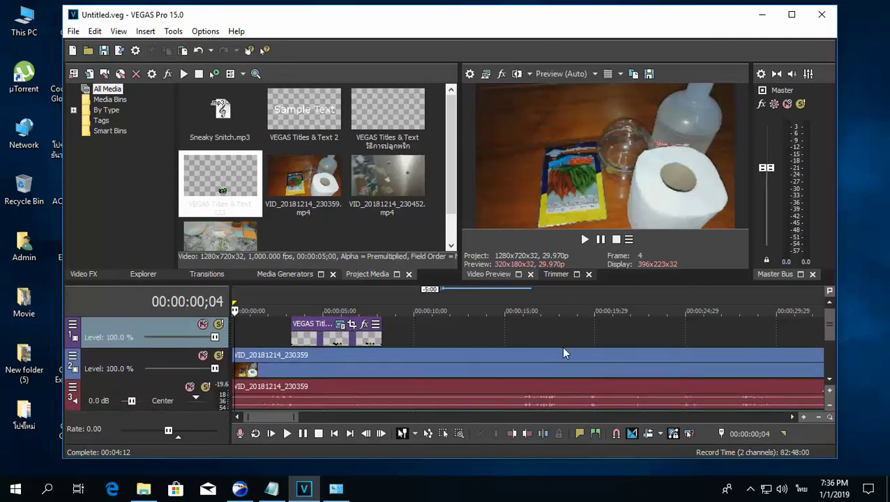
pyautogui.click(830, 385)
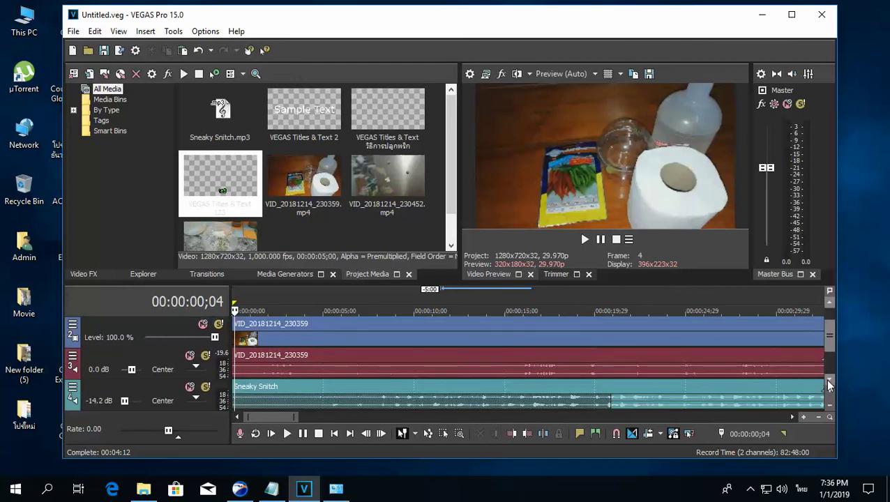
pyautogui.click(830, 385)
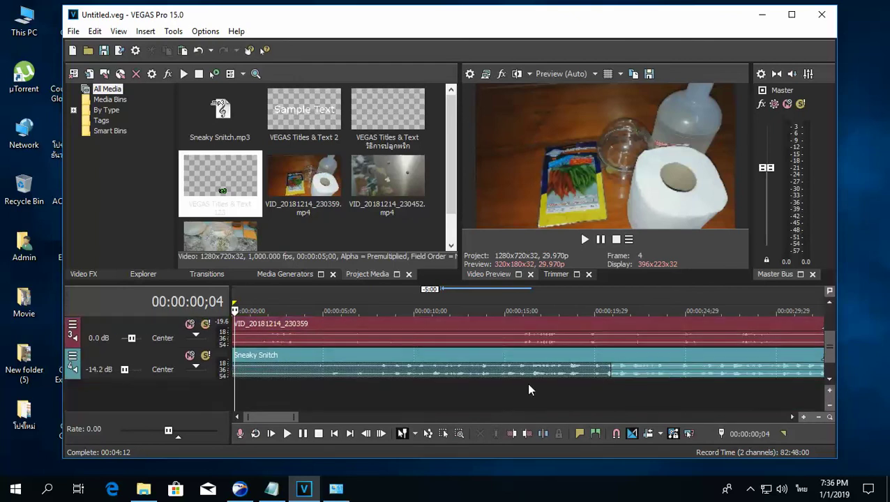